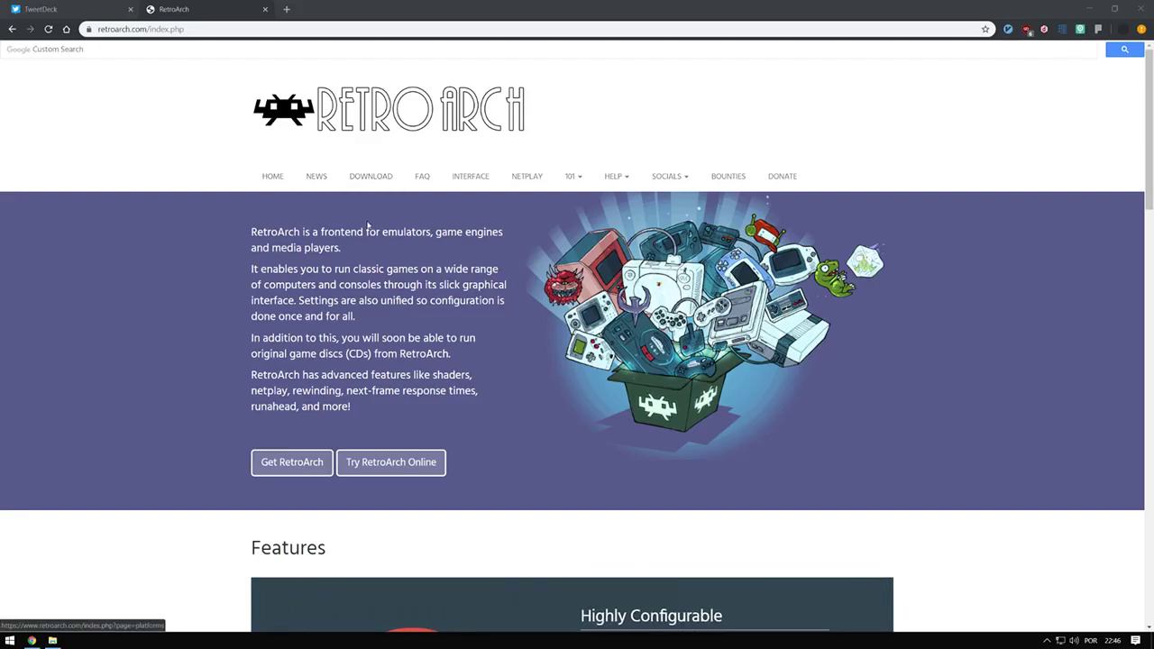
Open the RetroArch supported platforms page and scroll to the Windows 10/8/7 downloads
{"action": "left_click", "coordinate": [371, 177]}
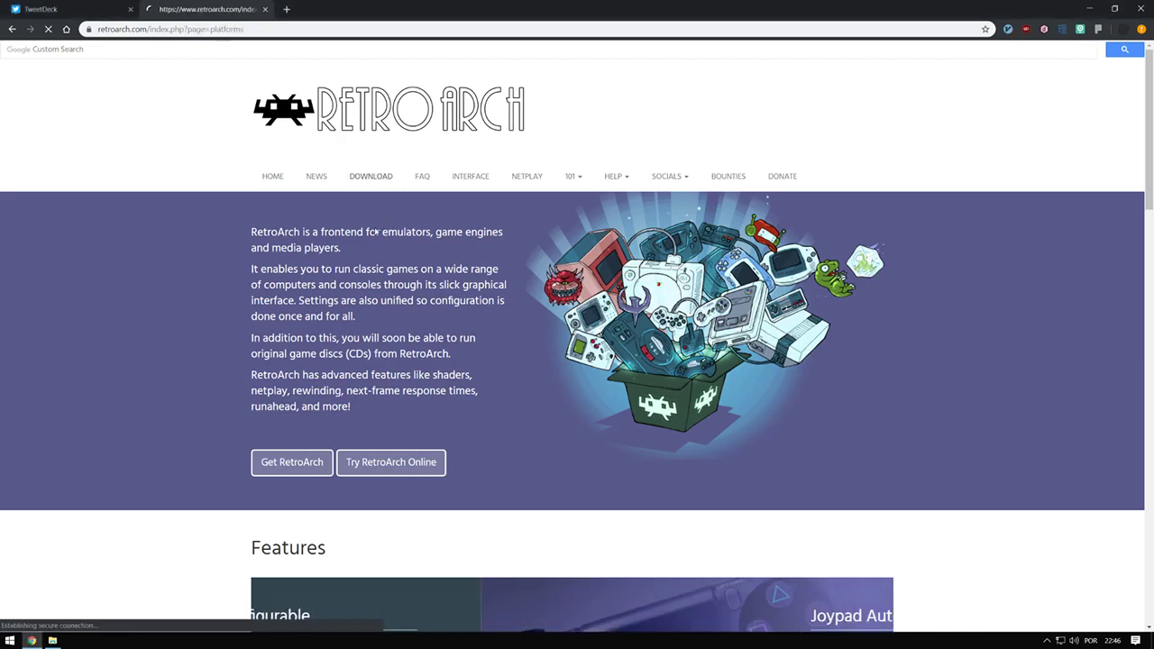
{"action": "scroll", "coordinate": [406, 283], "scroll_direction": "down", "scroll_amount": 3}
{"action": "scroll", "coordinate": [388, 307], "scroll_direction": "down", "scroll_amount": 3}
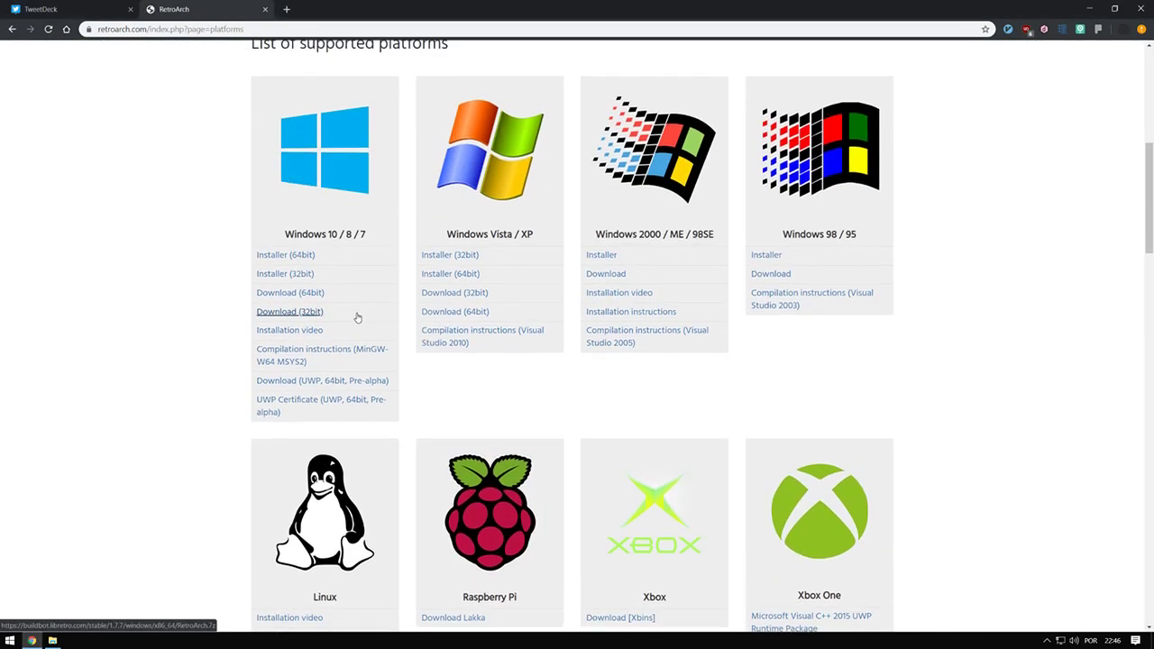
{"action": "scroll", "coordinate": [460, 379], "scroll_direction": "up", "scroll_amount": 1}
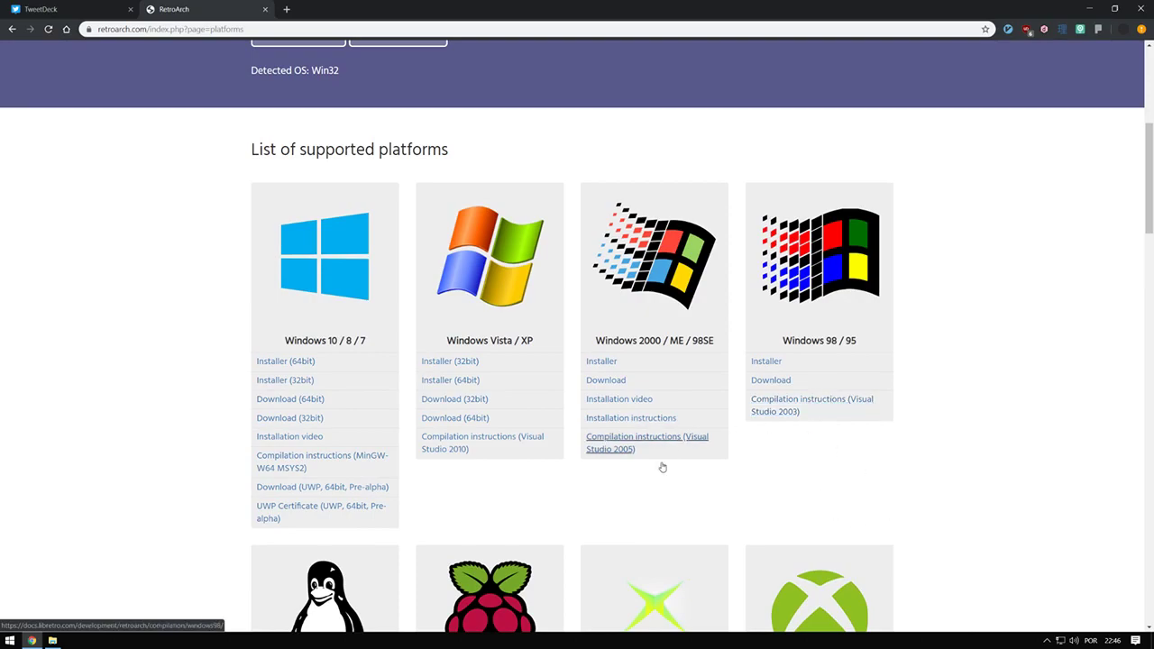
{"action": "scroll", "coordinate": [406, 433], "scroll_direction": "down", "scroll_amount": 3}
{"action": "scroll", "coordinate": [370, 420], "scroll_direction": "down", "scroll_amount": 1}
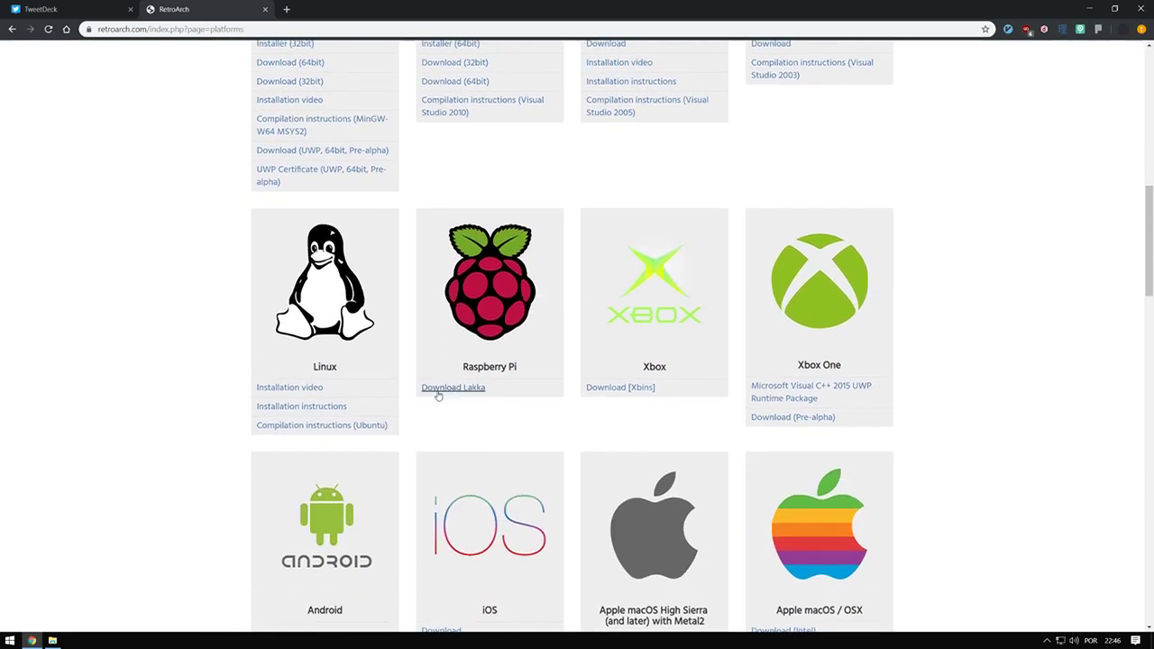
{"action": "scroll", "coordinate": [379, 397], "scroll_direction": "up", "scroll_amount": 3}
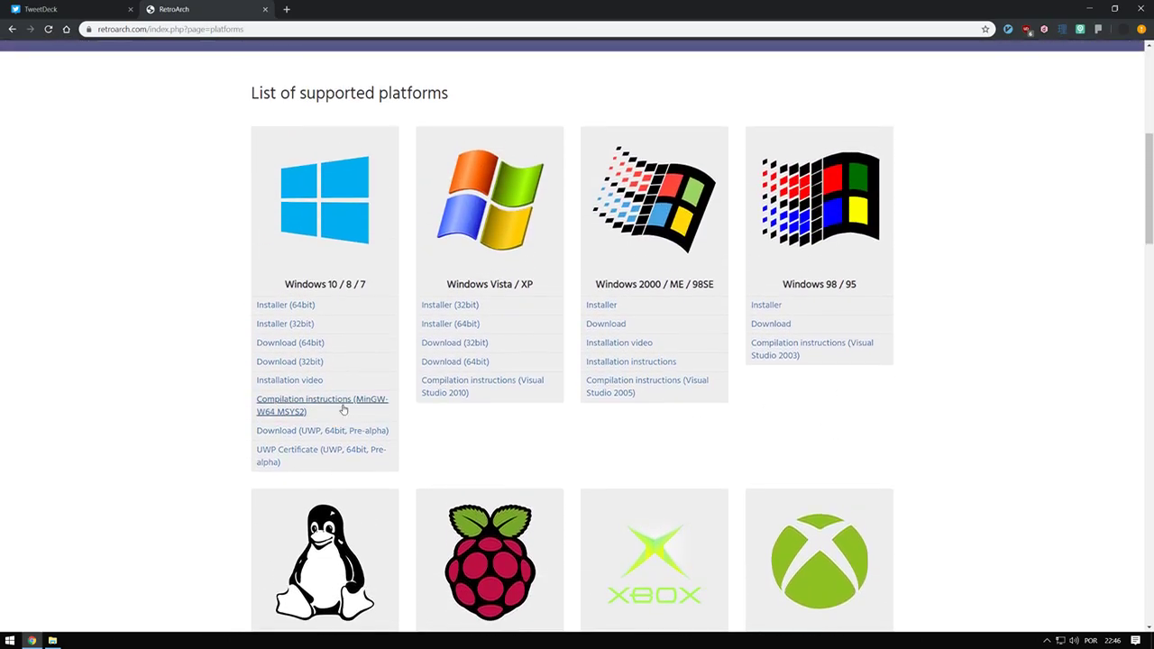
Start the 64-bit Windows download, then cancel RetroArch (5).7z from the download bar
{"action": "left_click", "coordinate": [301, 346]}
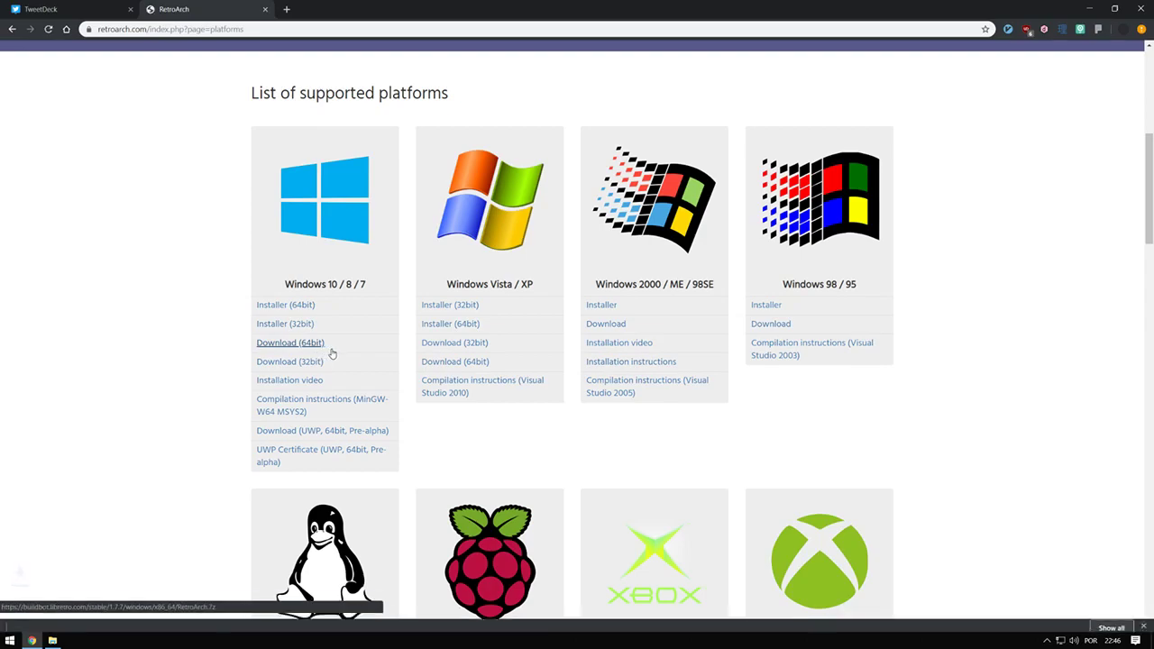
{"action": "left_click", "coordinate": [116, 618]}
{"action": "left_click", "coordinate": [176, 602]}
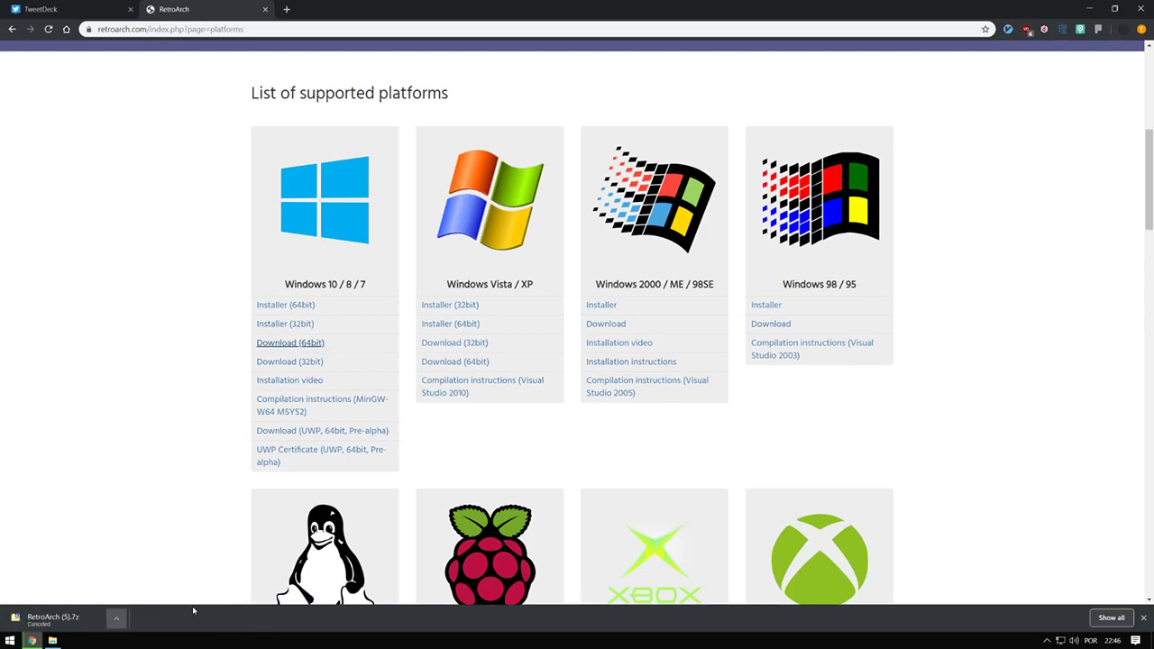
Create a new folder named roms in the Retroarch folder and open it
{"action": "key", "text": "alt+Tab"}
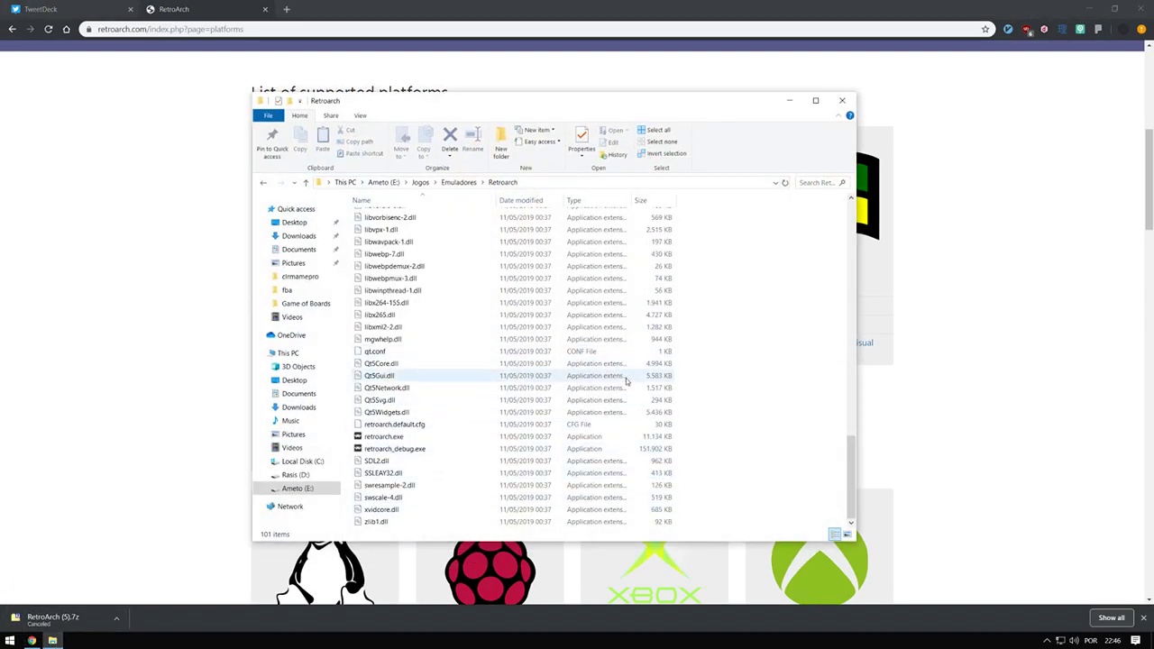
{"action": "scroll", "coordinate": [838, 364], "scroll_direction": "up", "scroll_amount": 10}
{"action": "left_click_drag", "start_coordinate": [852, 321], "coordinate": [851, 265]}
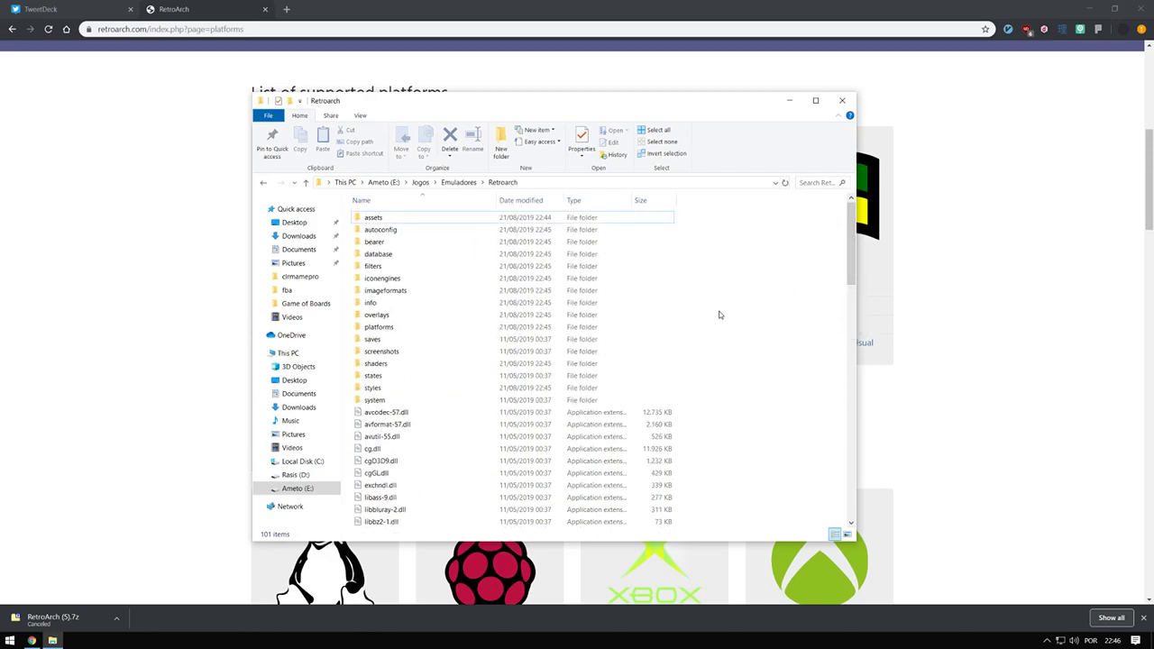
{"action": "scroll", "coordinate": [719, 329], "scroll_direction": "down", "scroll_amount": 20}
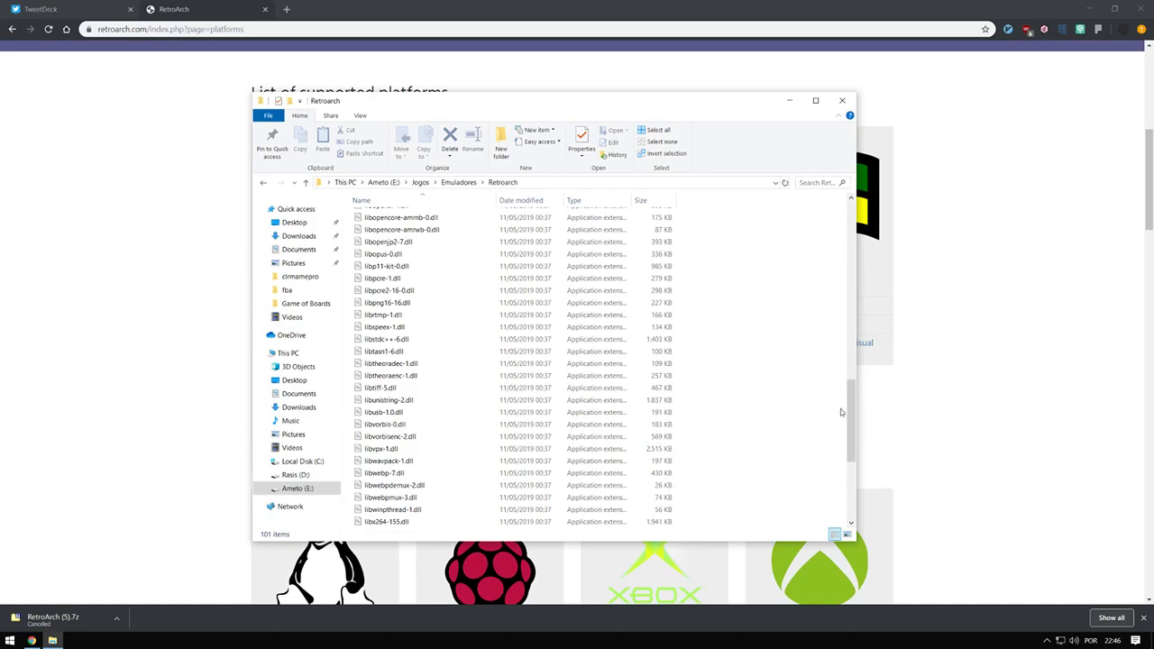
{"action": "left_click_drag", "start_coordinate": [852, 480], "coordinate": [851, 248]}
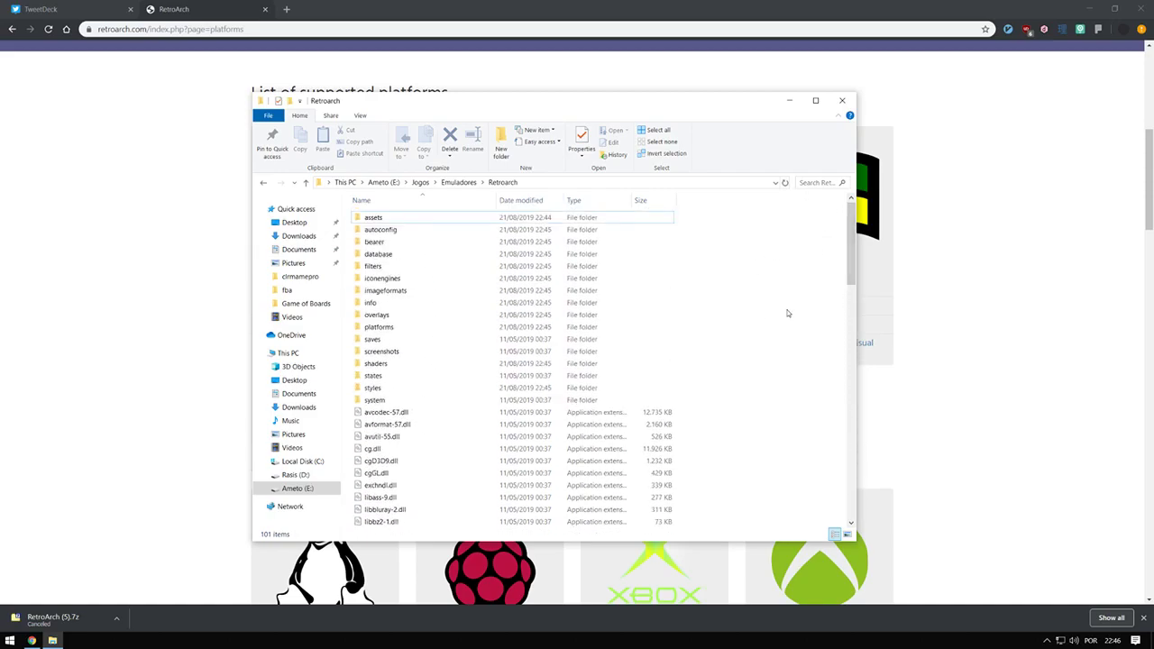
{"action": "key", "text": "ctrl+shift+n"}
{"action": "type", "text": "rso"}
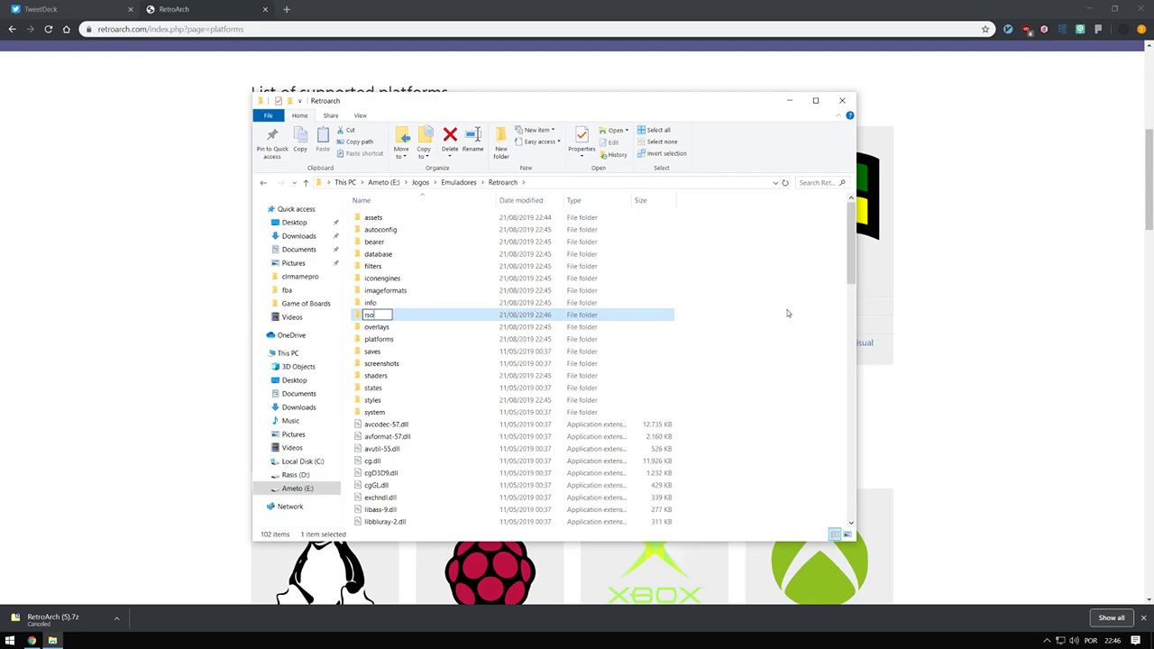
{"action": "type", "text": "oms"}
{"action": "key", "text": "Return"}
{"action": "key", "text": "Return"}
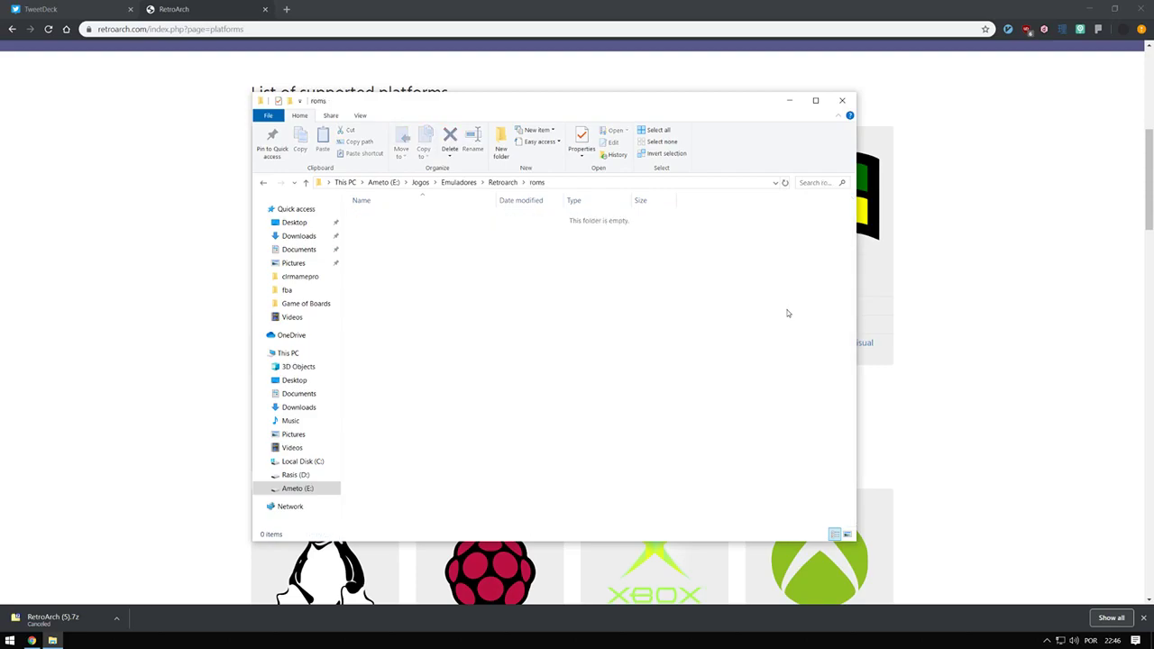
Create a snes subfolder inside roms and return to the Retroarch folder
{"action": "key", "text": "ctrl+shift+n"}
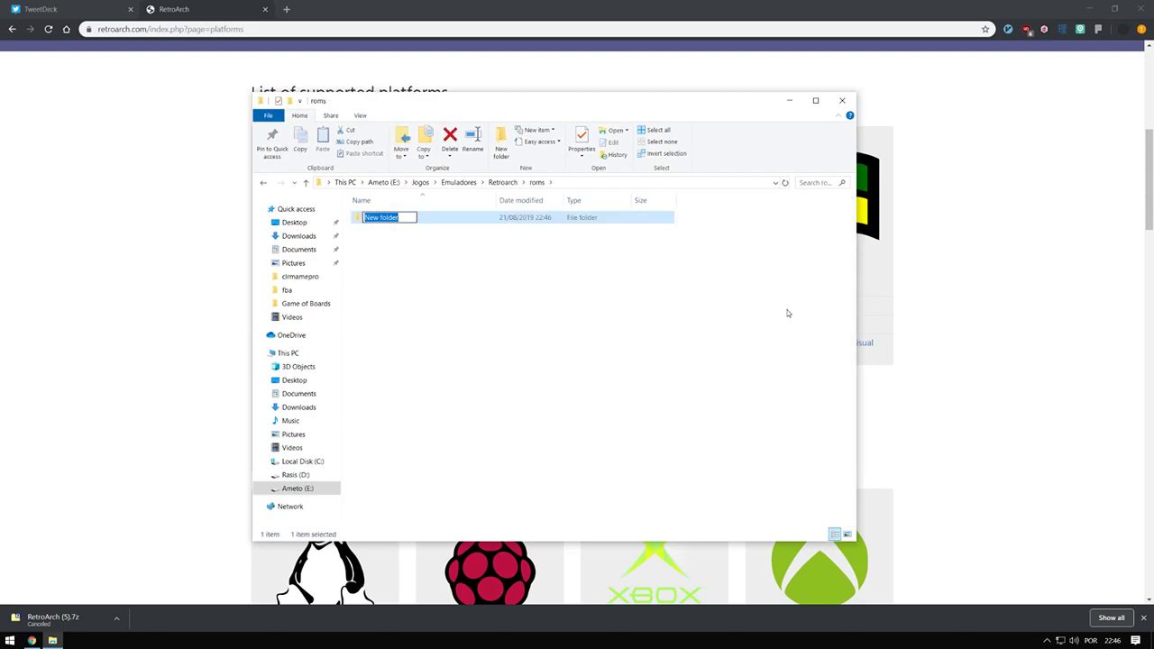
{"action": "type", "text": "snes"}
{"action": "left_click", "coordinate": [567, 273]}
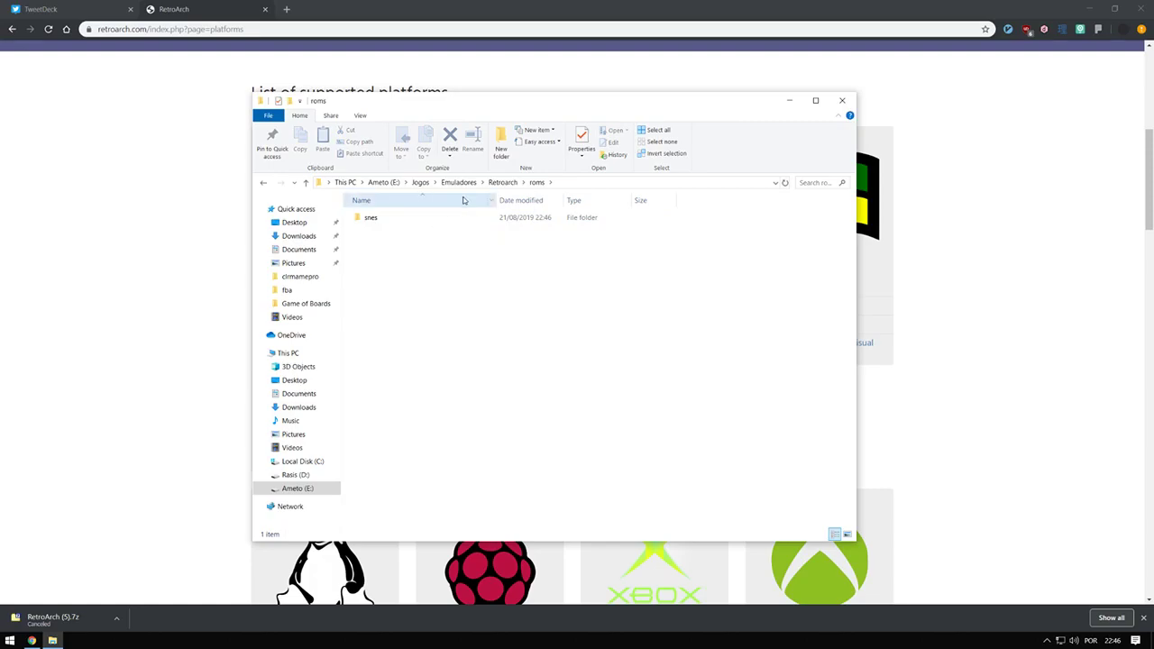
{"action": "left_click", "coordinate": [503, 183]}
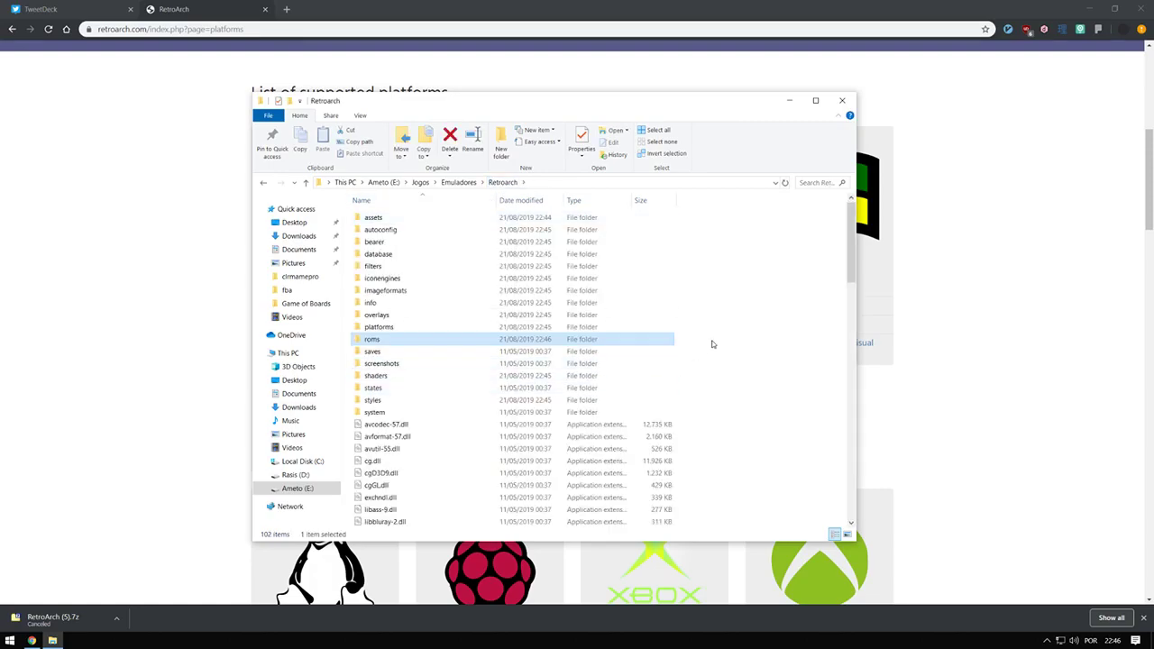
Drag the Sailor Moon S (Japan).sfc ROM into roms\snes and widen the Name column
{"action": "double_click", "coordinate": [372, 339]}
{"action": "double_click", "coordinate": [375, 220]}
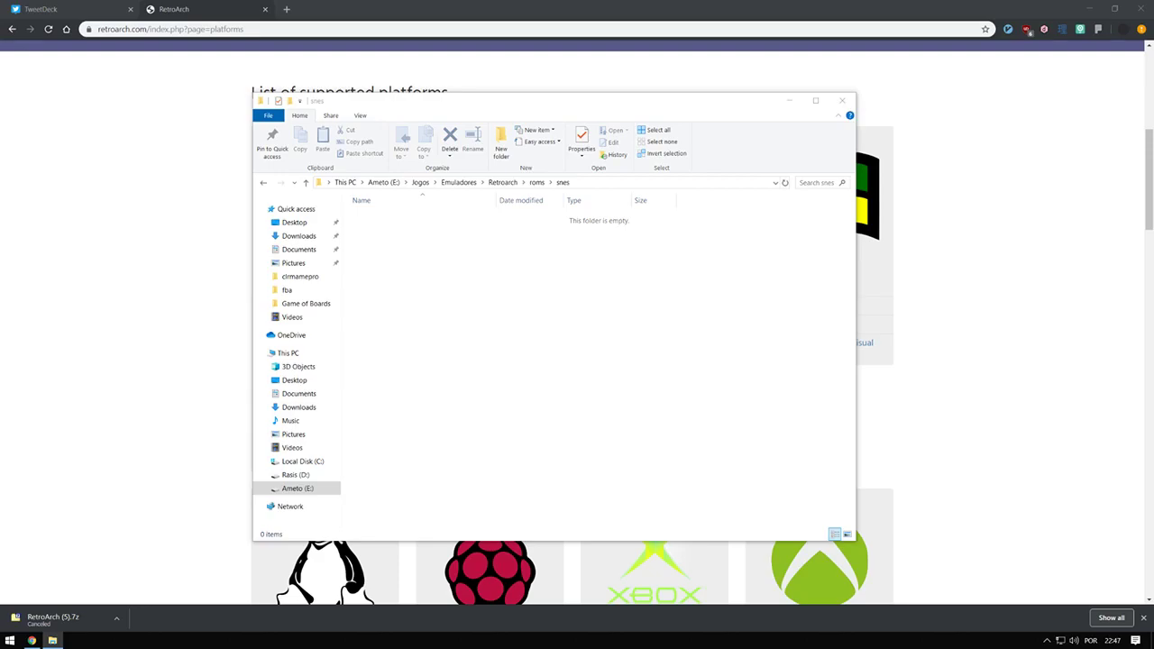
{"action": "left_click_drag", "start_coordinate": [1153, 207], "coordinate": [577, 248]}
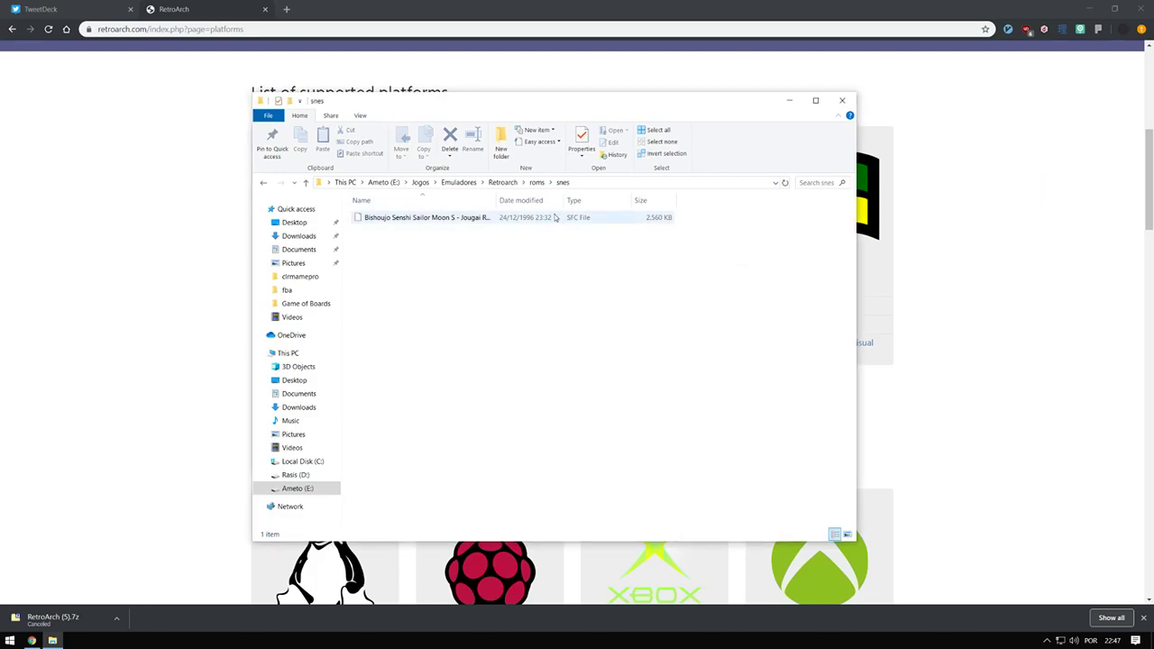
{"action": "left_click_drag", "start_coordinate": [497, 201], "coordinate": [644, 201]}
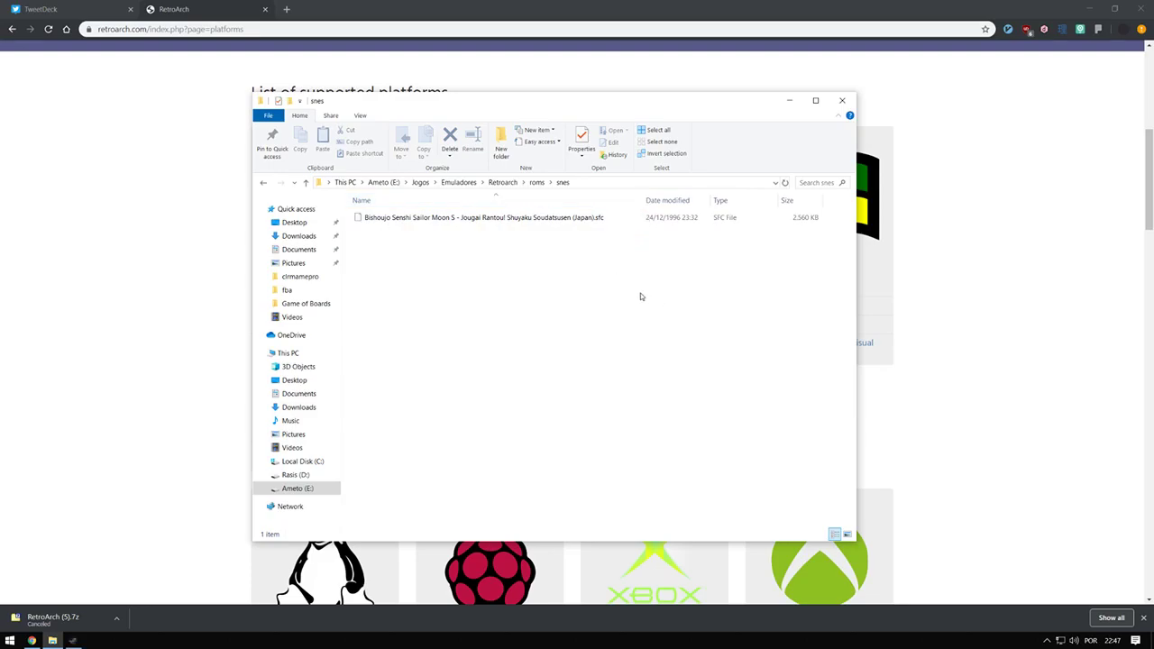
Go back up through roms to the Retroarch folder
{"action": "left_click", "coordinate": [538, 184]}
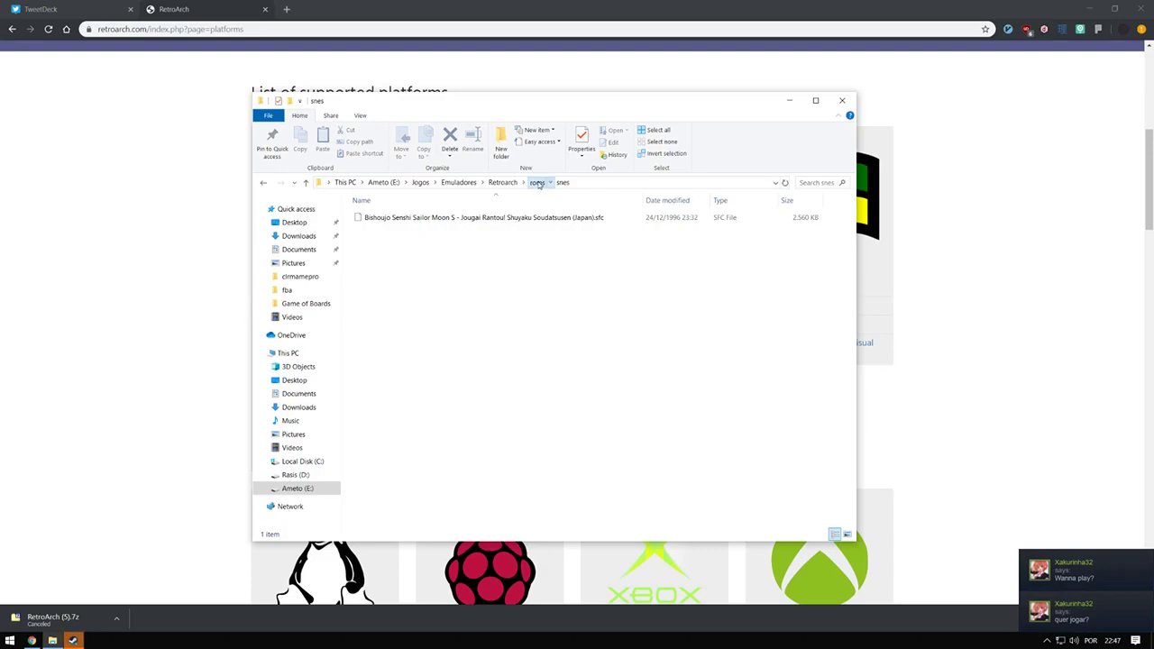
{"action": "left_click", "coordinate": [505, 183]}
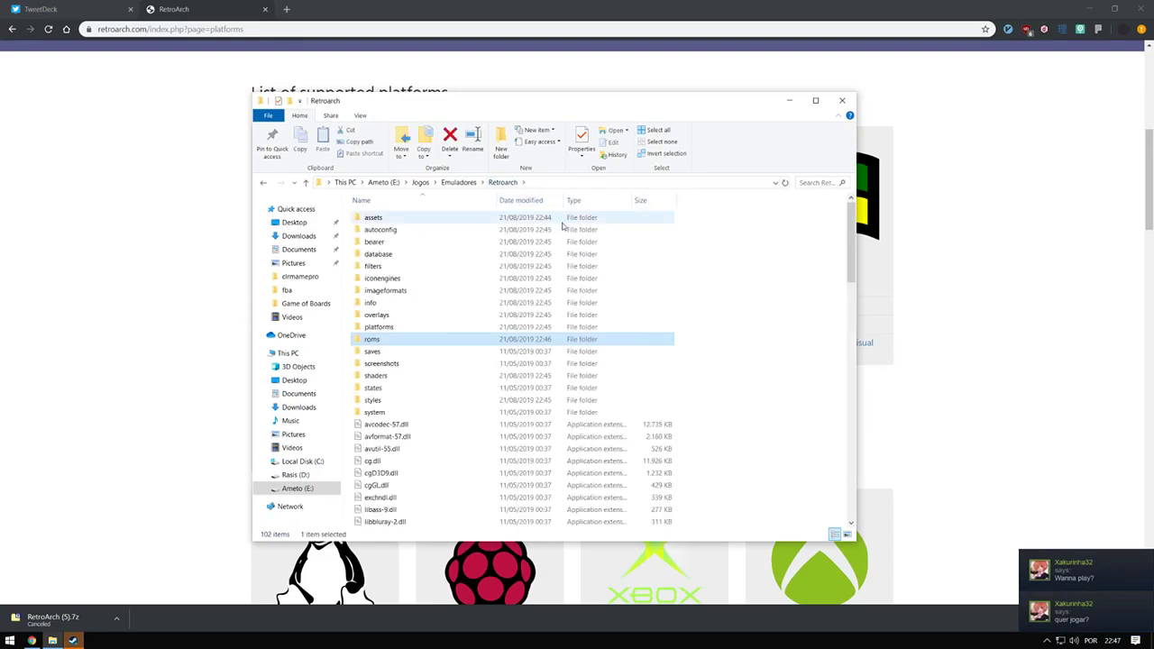
{"action": "scroll", "coordinate": [471, 316], "scroll_direction": "down", "scroll_amount": 5}
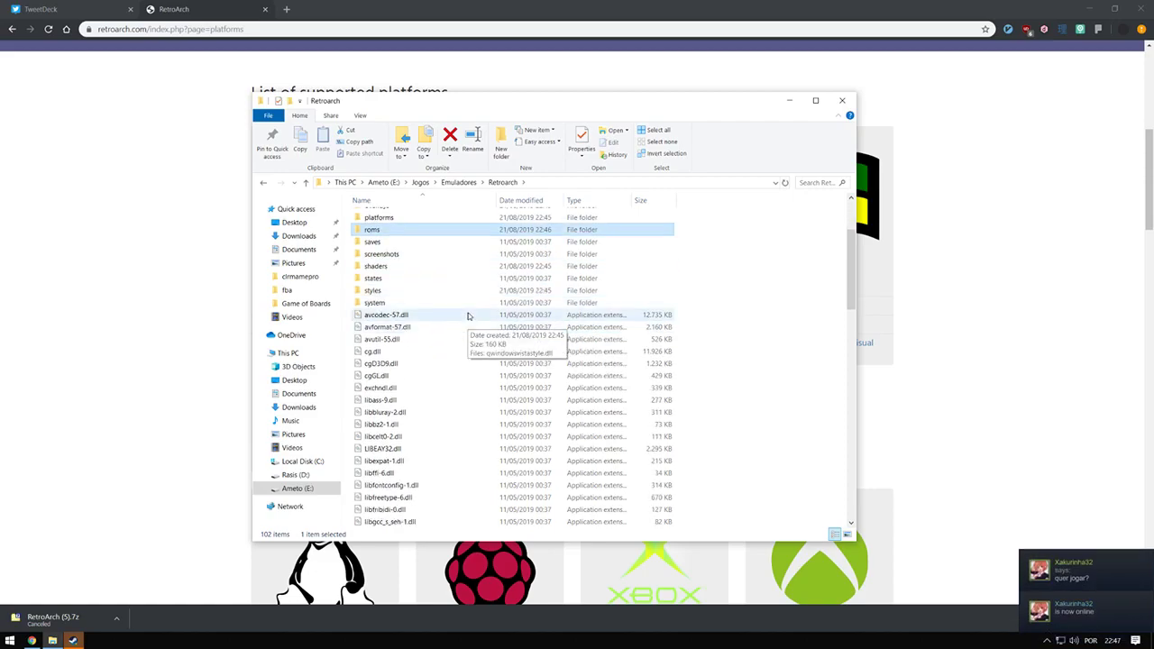
{"action": "scroll", "coordinate": [464, 317], "scroll_direction": "up", "scroll_amount": 5}
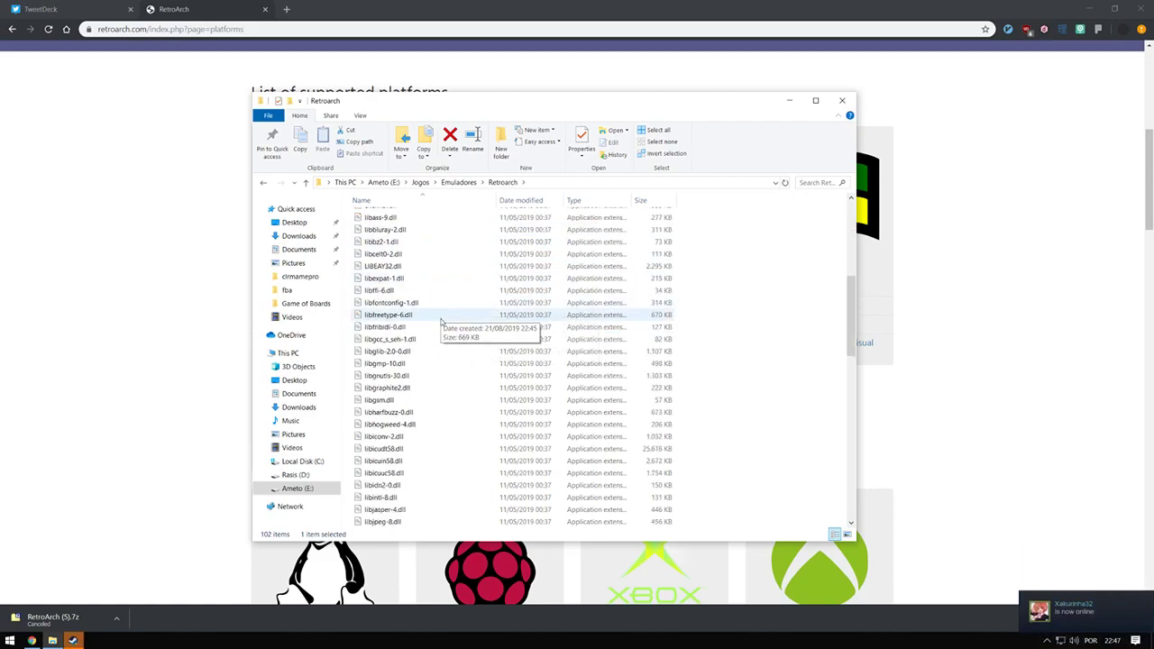
{"action": "scroll", "coordinate": [451, 325], "scroll_direction": "down", "scroll_amount": 12}
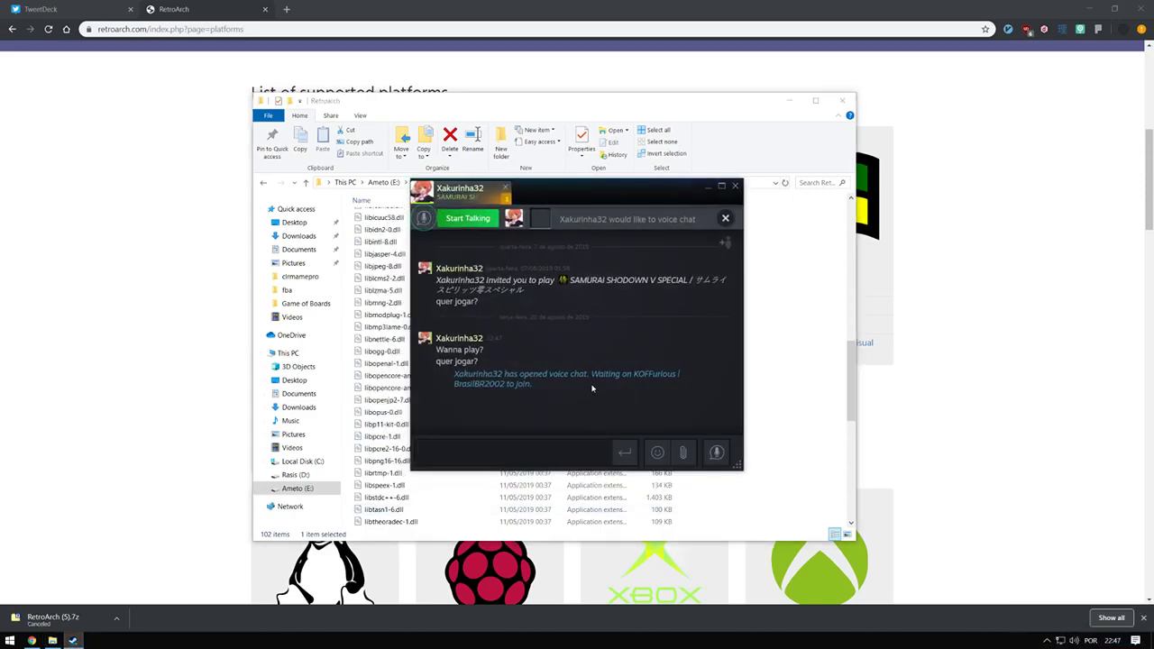
Dismiss the Steam voice chat request, close the chat window, and scroll to retroarch.exe
{"action": "left_click", "coordinate": [725, 218]}
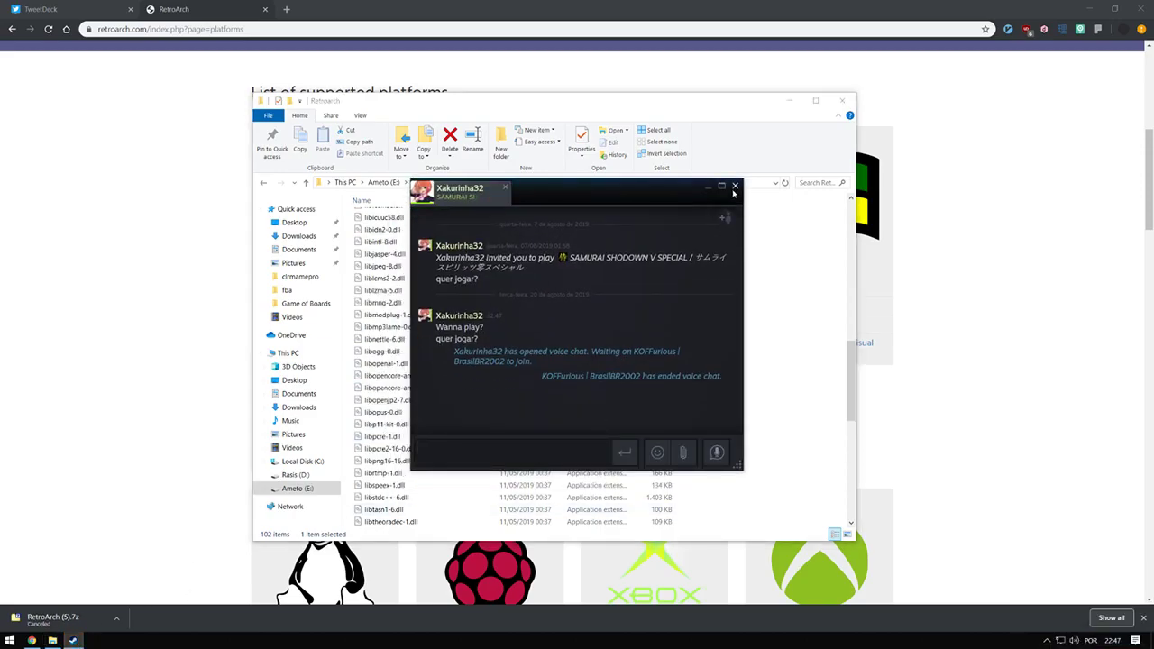
{"action": "left_click", "coordinate": [735, 185]}
{"action": "scroll", "coordinate": [735, 343], "scroll_direction": "down", "scroll_amount": 10}
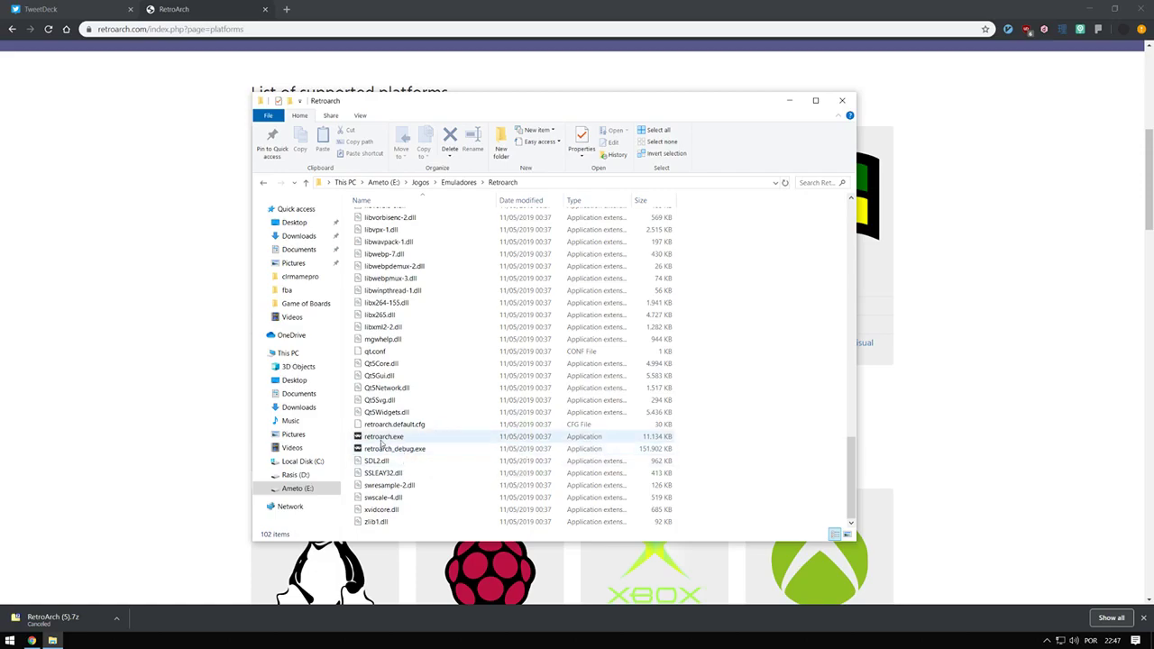
Launch retroarch.exe and scroll the RetroArch Main Menu down to Online Updater
{"action": "double_click", "coordinate": [383, 437]}
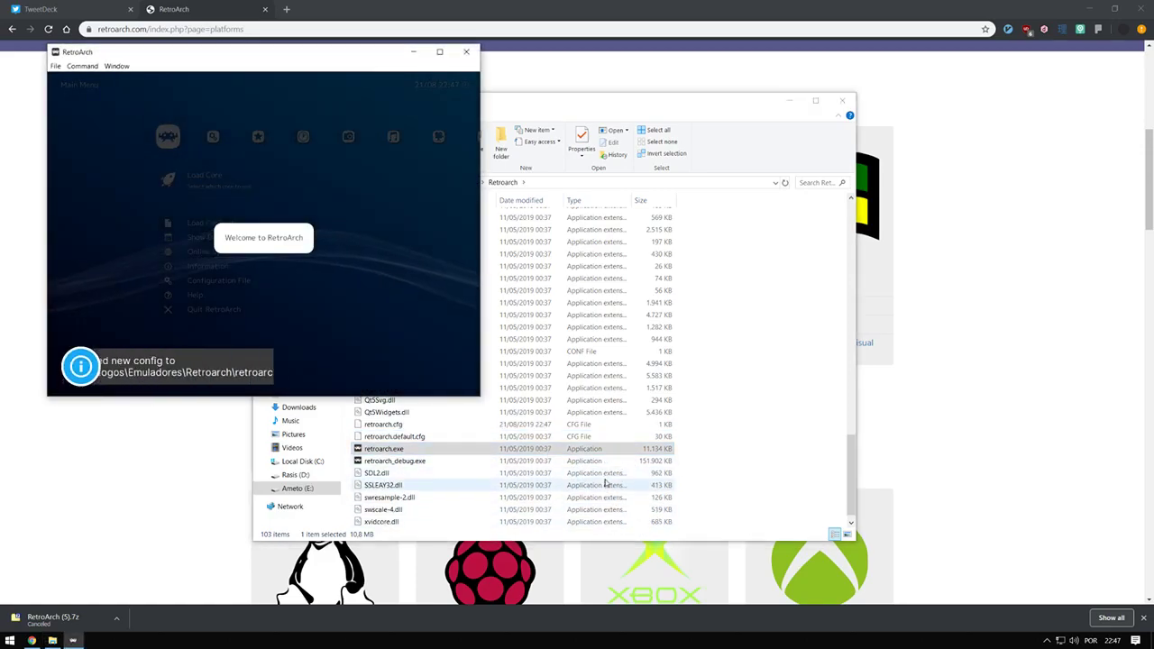
{"action": "scroll", "coordinate": [417, 299], "scroll_direction": "down", "scroll_amount": 6}
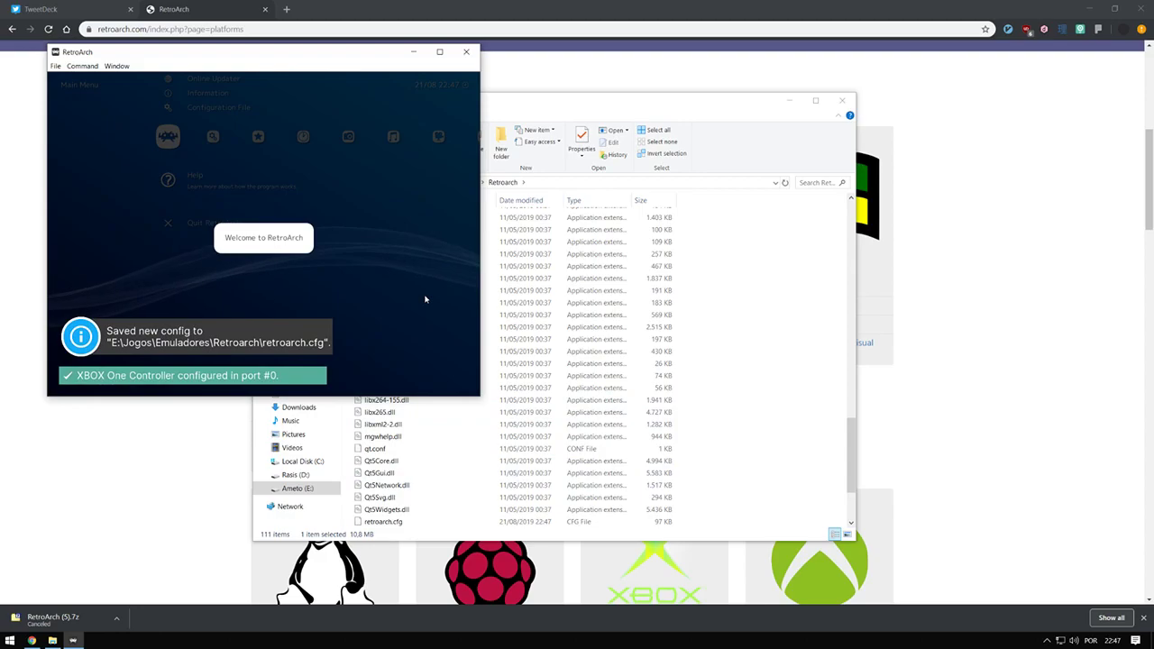
{"action": "scroll", "coordinate": [425, 299], "scroll_direction": "up", "scroll_amount": 5}
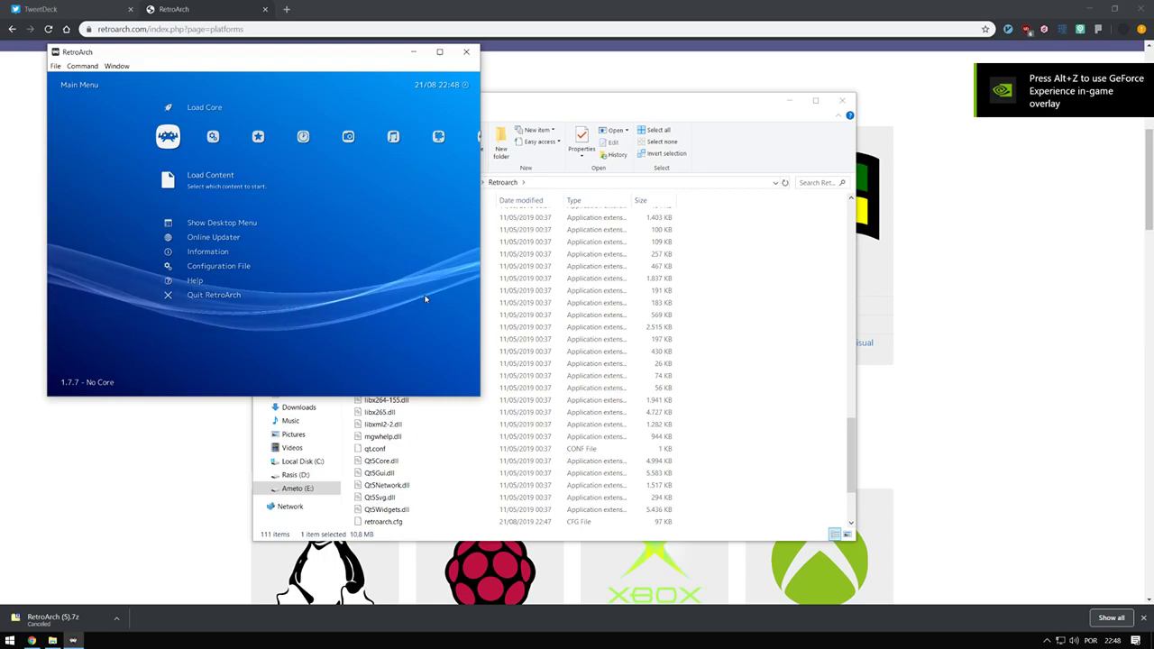
{"action": "scroll", "coordinate": [426, 300], "scroll_direction": "down", "scroll_amount": 1}
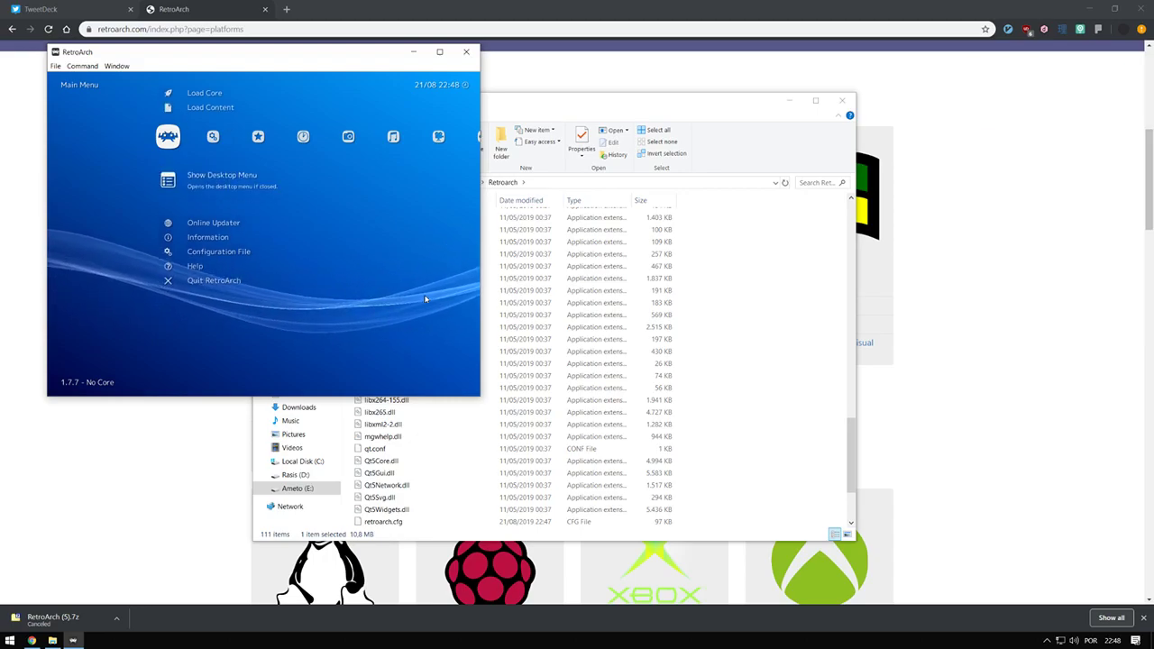
{"action": "scroll", "coordinate": [426, 300], "scroll_direction": "down", "scroll_amount": 1}
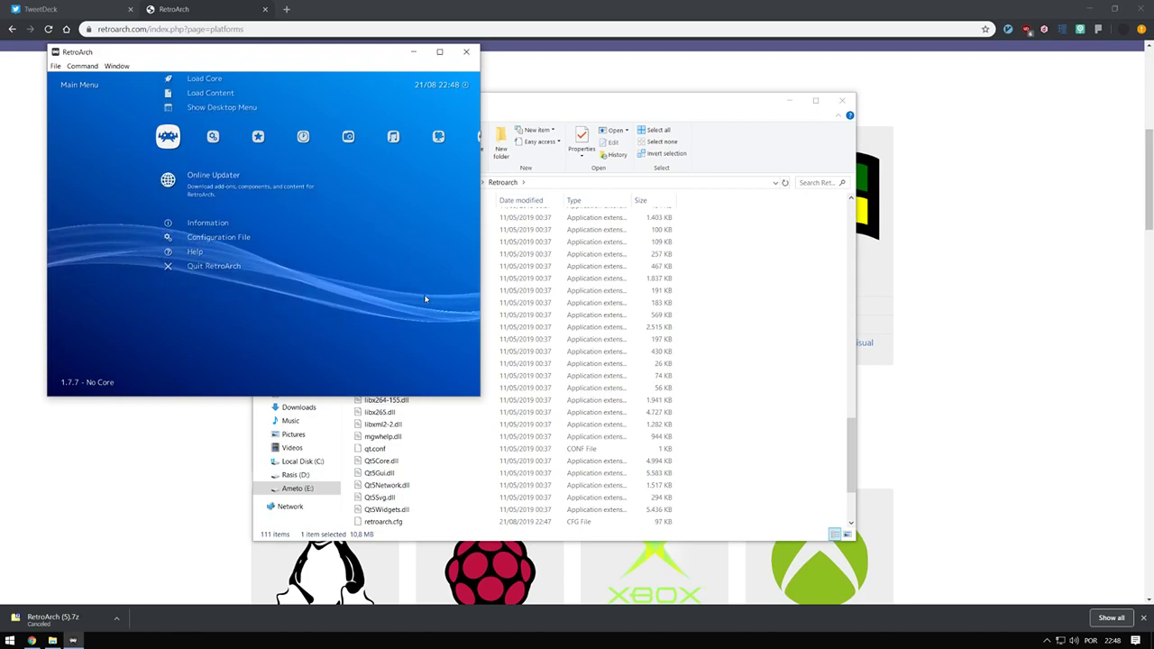
Open Online Updater > Core Updater to list the downloadable cores
{"action": "key", "text": "Return"}
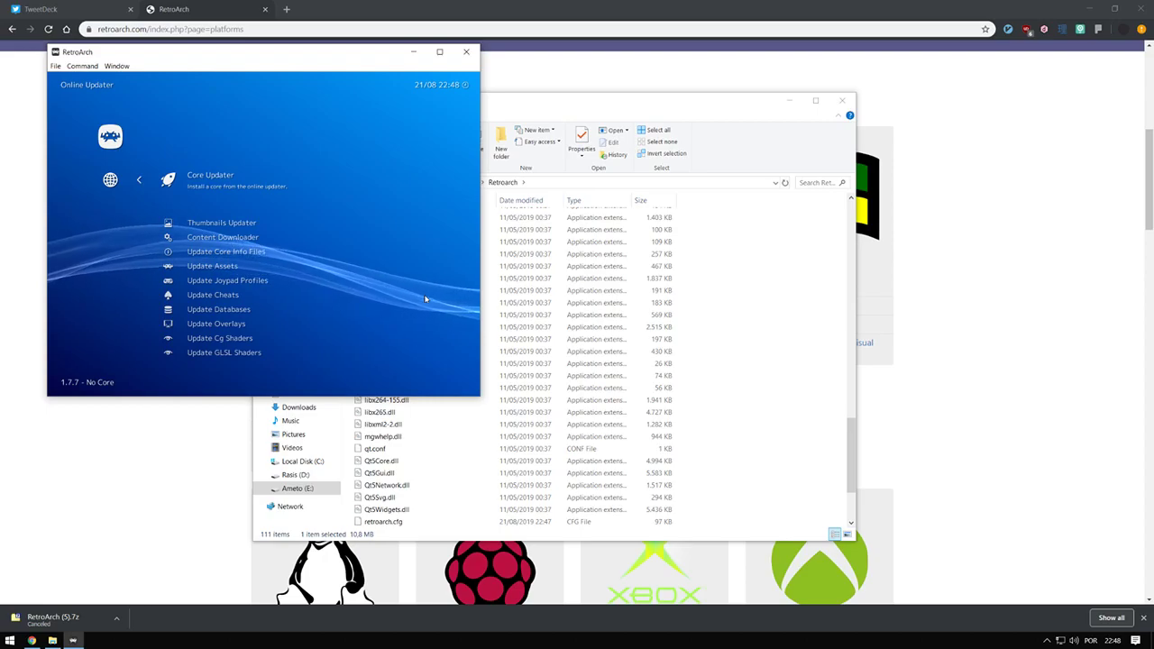
{"action": "scroll", "coordinate": [426, 299], "scroll_direction": "down", "scroll_amount": 2}
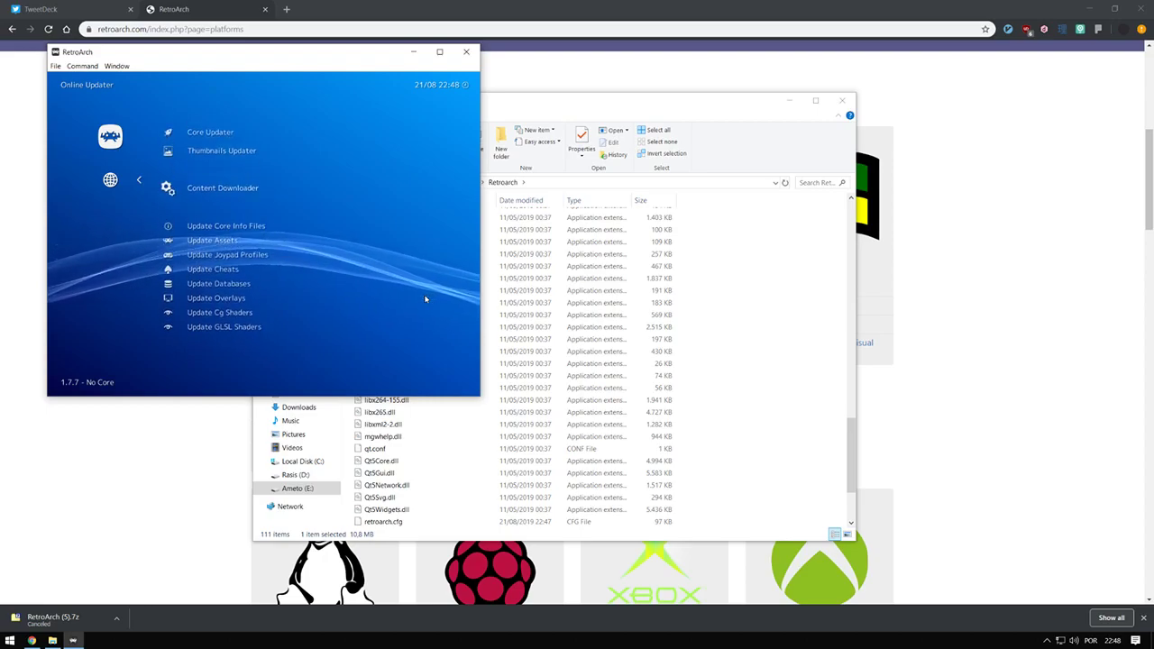
{"action": "scroll", "coordinate": [426, 300], "scroll_direction": "up", "scroll_amount": 2}
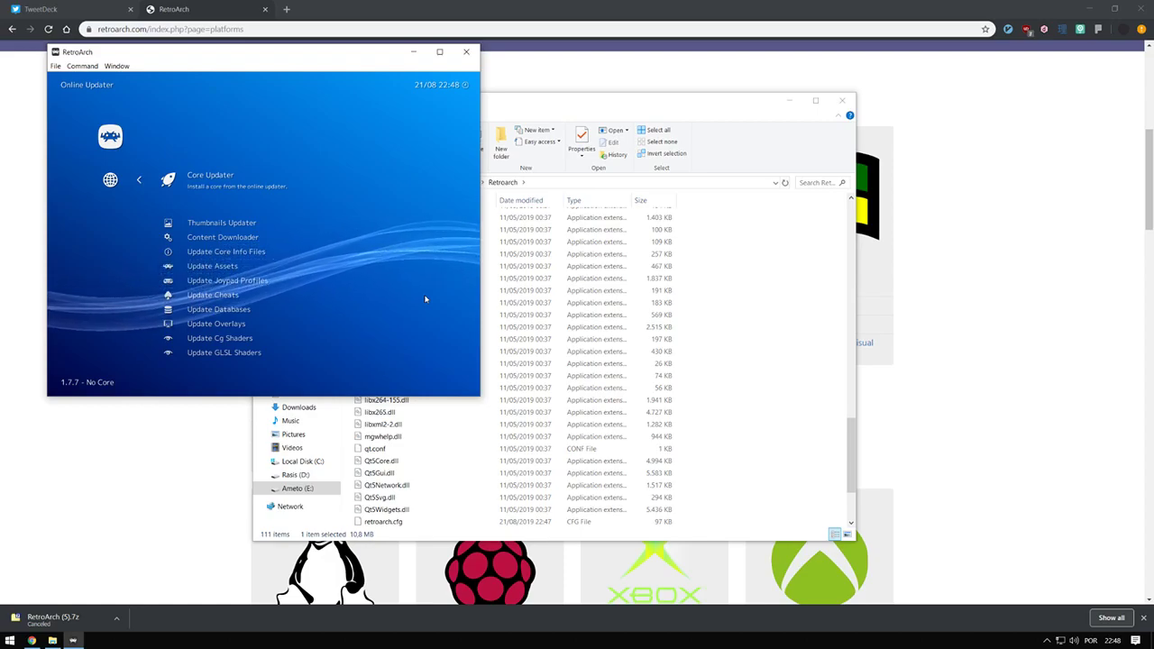
{"action": "key", "text": "Return"}
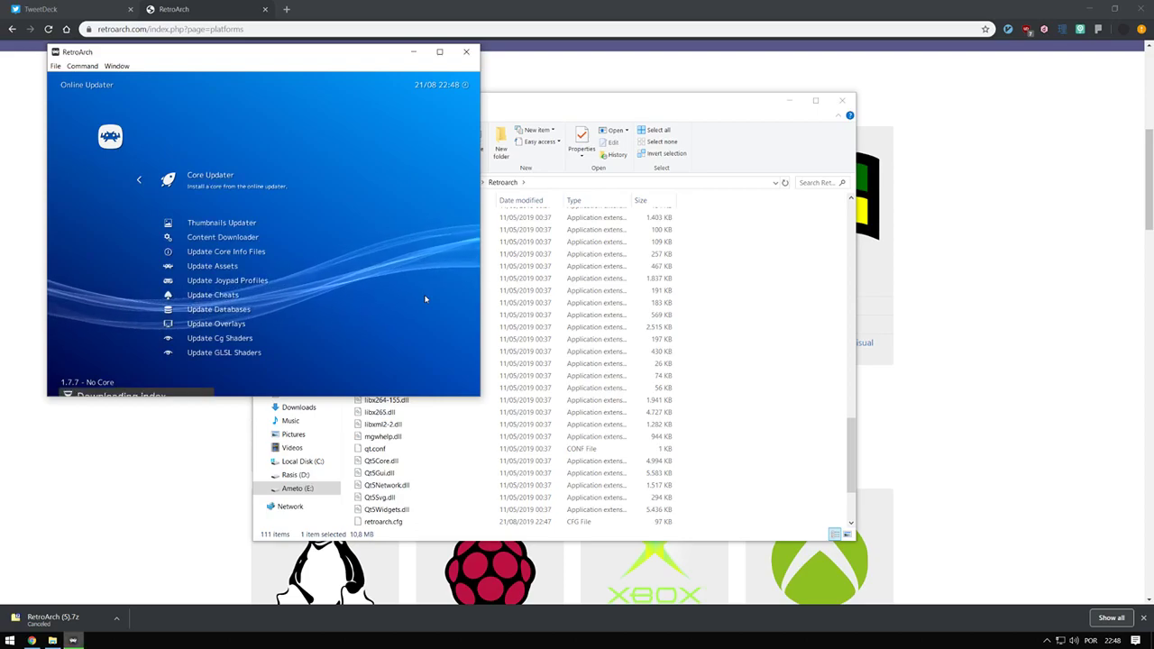
Download and install the Nintendo - SNES / Famicom (Snes9x) core
{"action": "scroll", "coordinate": [426, 299], "scroll_direction": "down", "scroll_amount": 6}
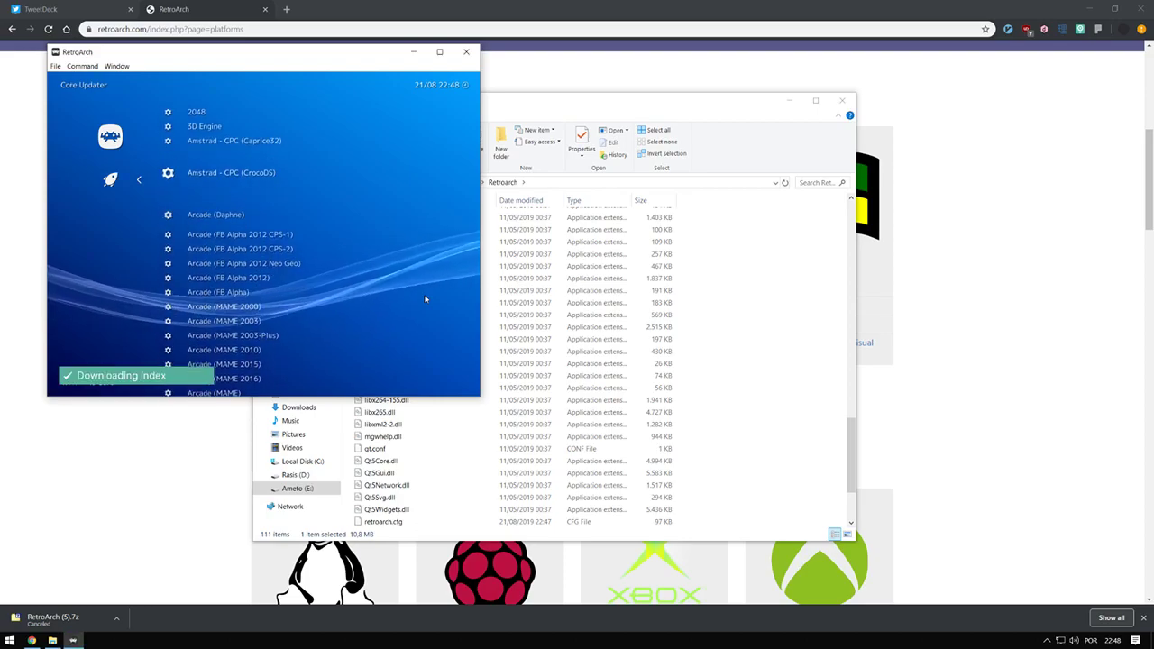
{"action": "scroll", "coordinate": [426, 300], "scroll_direction": "down", "scroll_amount": 16}
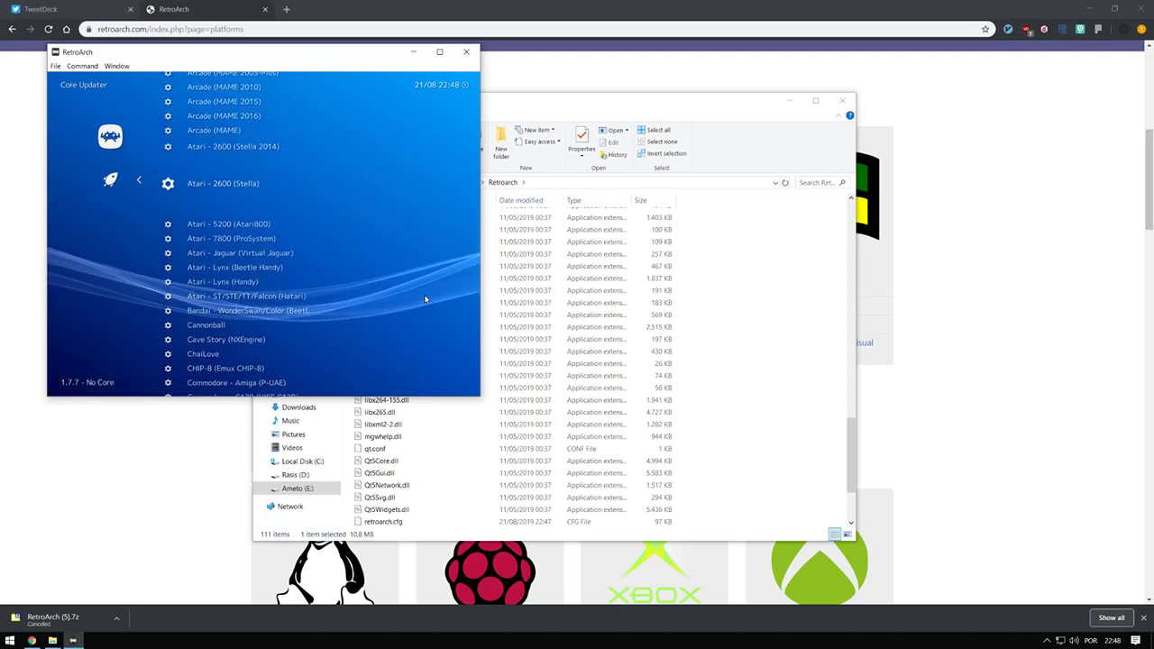
{"action": "scroll", "coordinate": [426, 299], "scroll_direction": "down", "scroll_amount": 20}
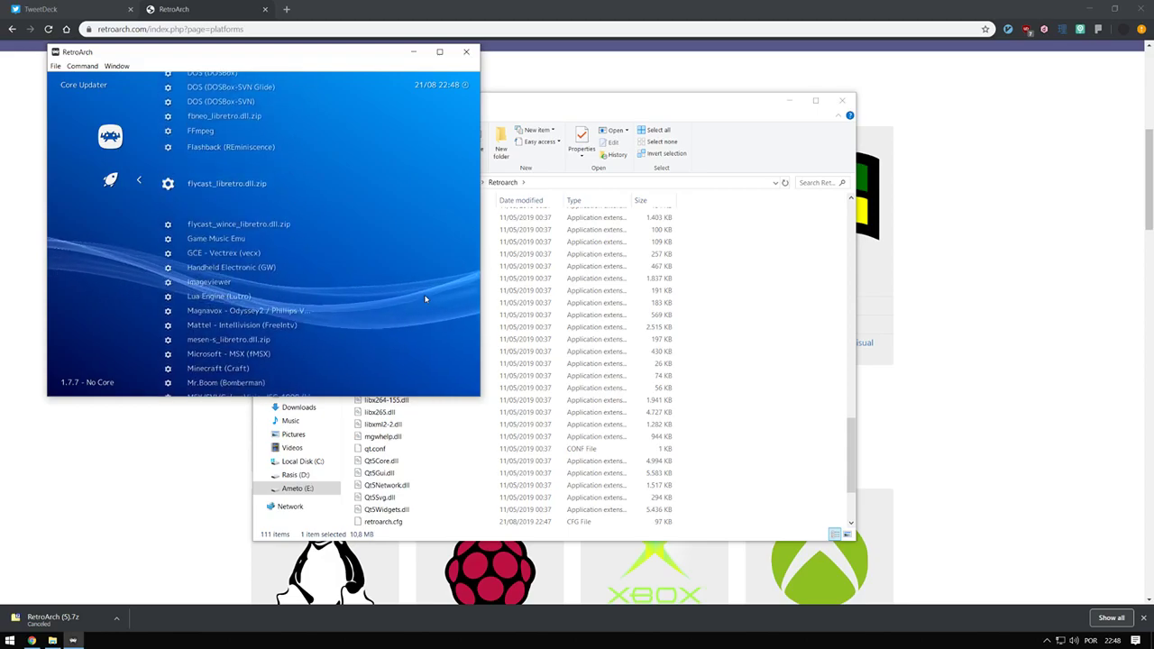
{"action": "scroll", "coordinate": [425, 299], "scroll_direction": "down", "scroll_amount": 20}
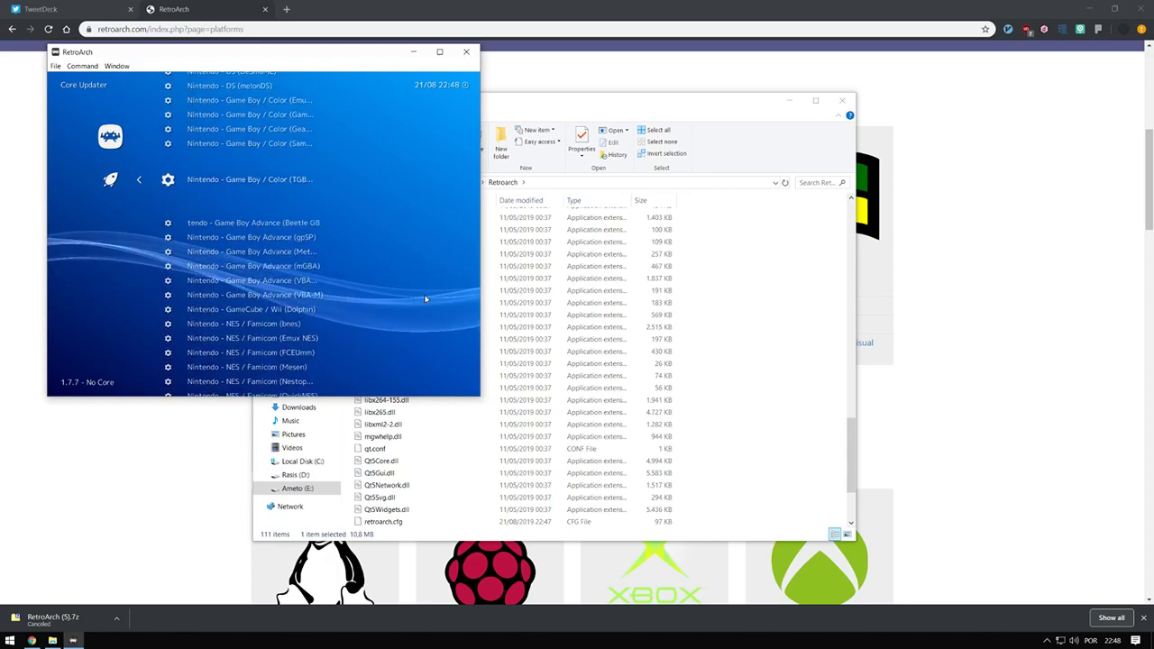
{"action": "scroll", "coordinate": [425, 300], "scroll_direction": "down", "scroll_amount": 20}
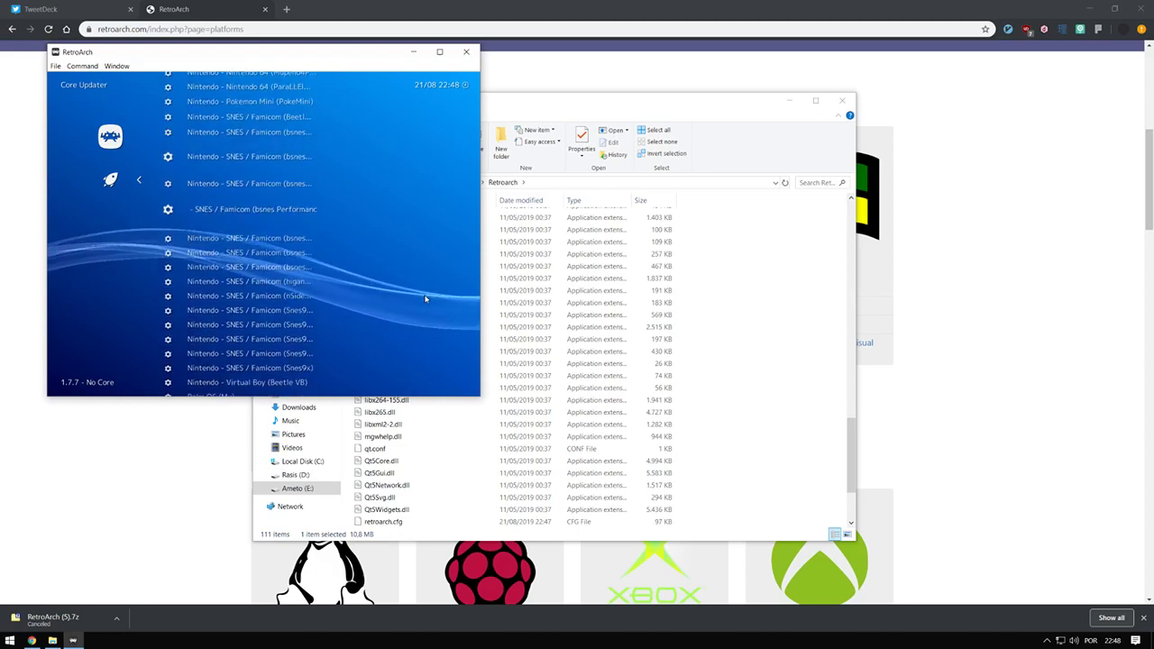
{"action": "scroll", "coordinate": [425, 299], "scroll_direction": "down", "scroll_amount": 2}
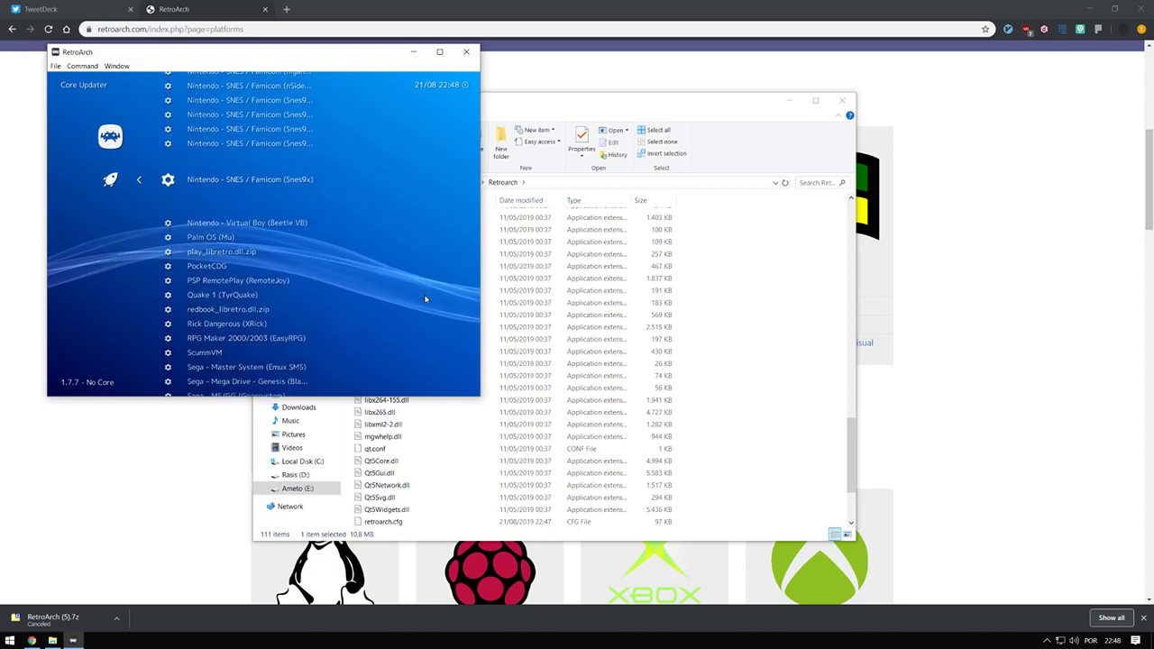
{"action": "scroll", "coordinate": [426, 299], "scroll_direction": "up", "scroll_amount": 2}
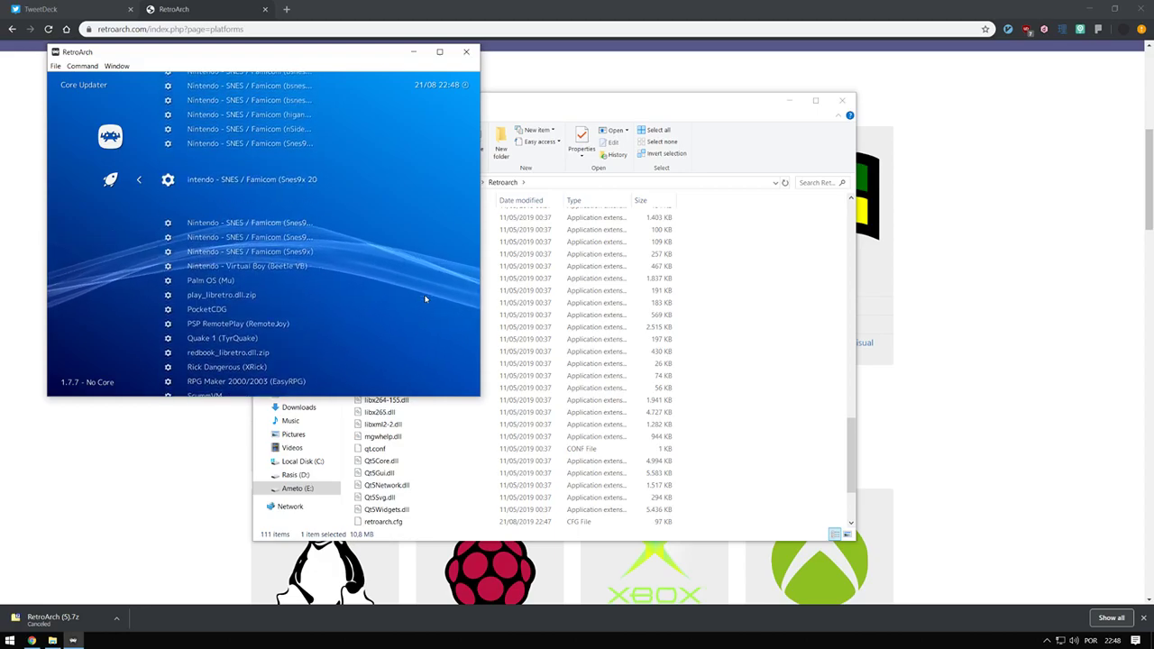
{"action": "scroll", "coordinate": [426, 299], "scroll_direction": "down", "scroll_amount": 1}
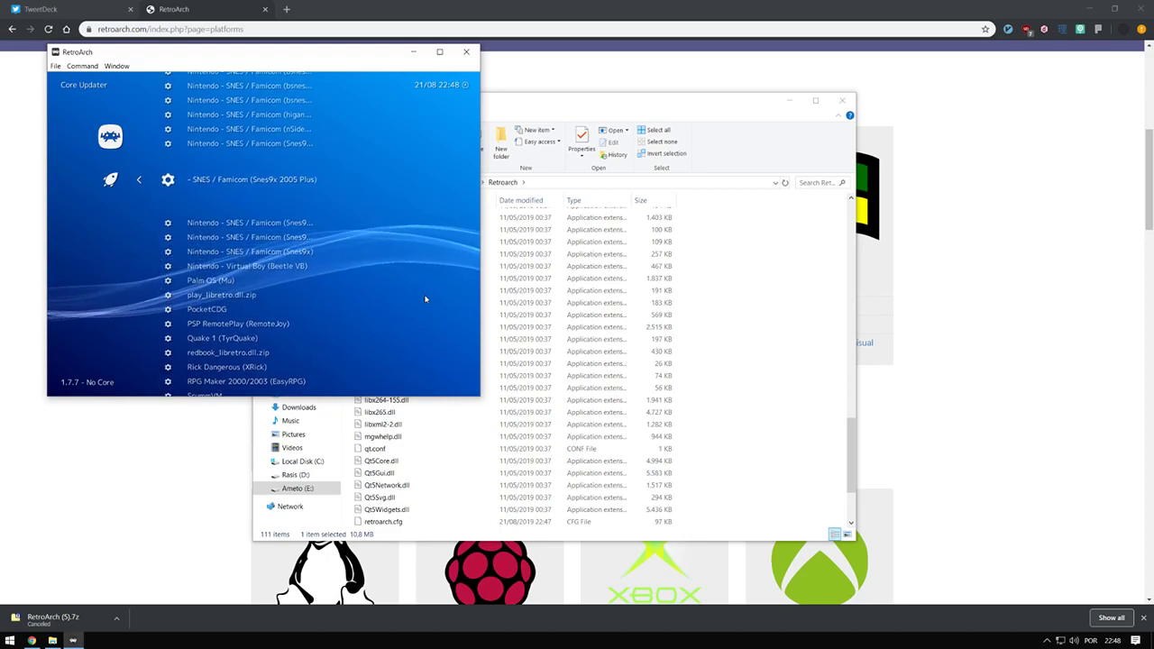
{"action": "scroll", "coordinate": [426, 300], "scroll_direction": "up", "scroll_amount": 2}
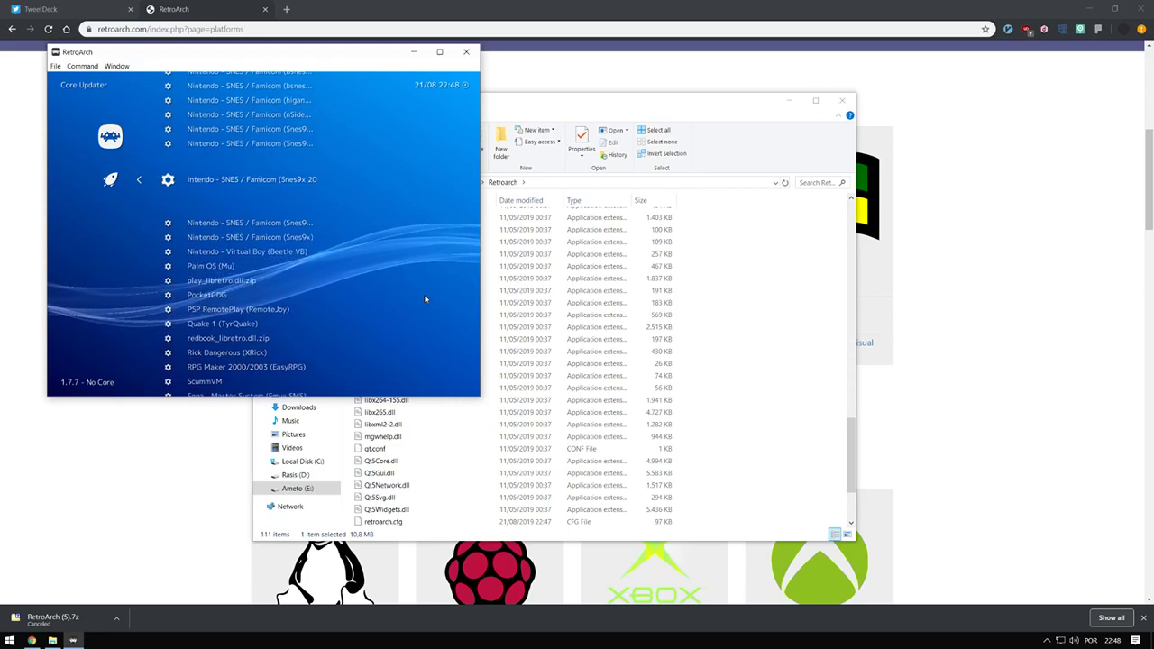
{"action": "scroll", "coordinate": [426, 299], "scroll_direction": "down", "scroll_amount": 4}
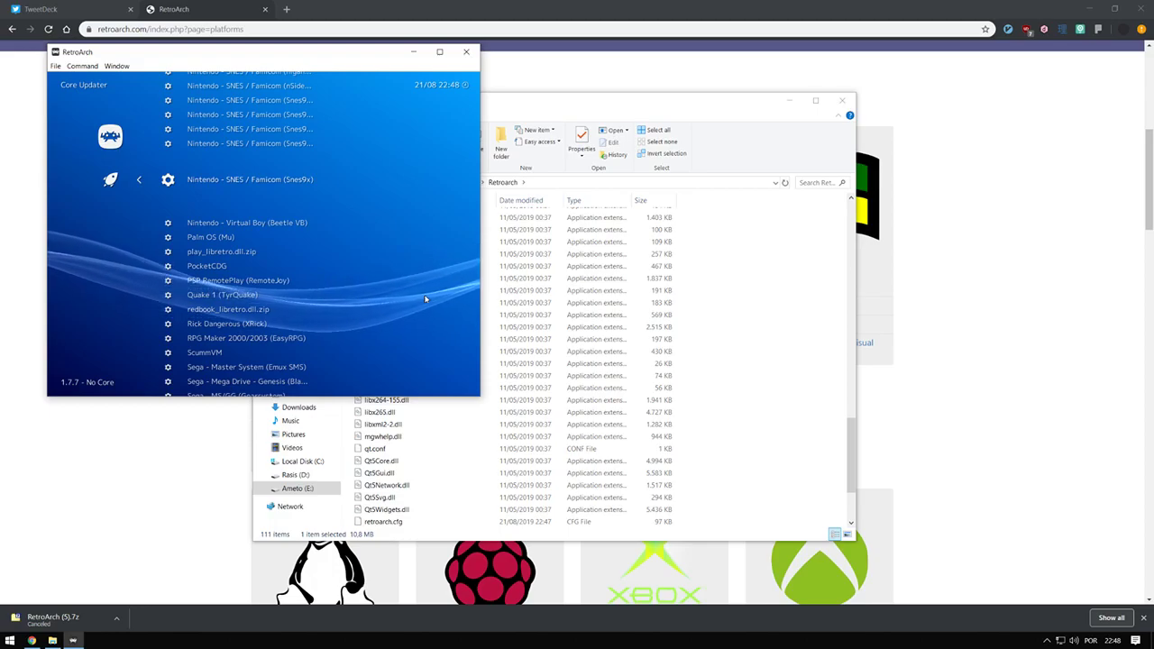
{"action": "key", "text": "Return"}
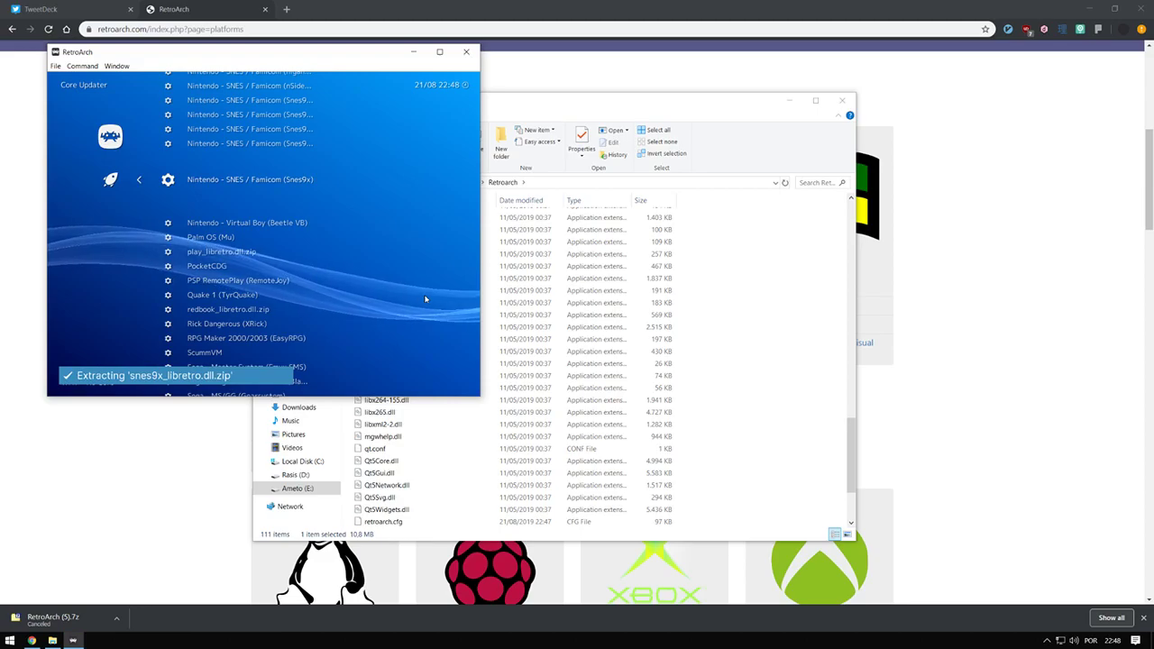
Go to Settings > User > Privacy and turn on Discord Rich Presence
{"action": "key", "text": "BackSpace"}
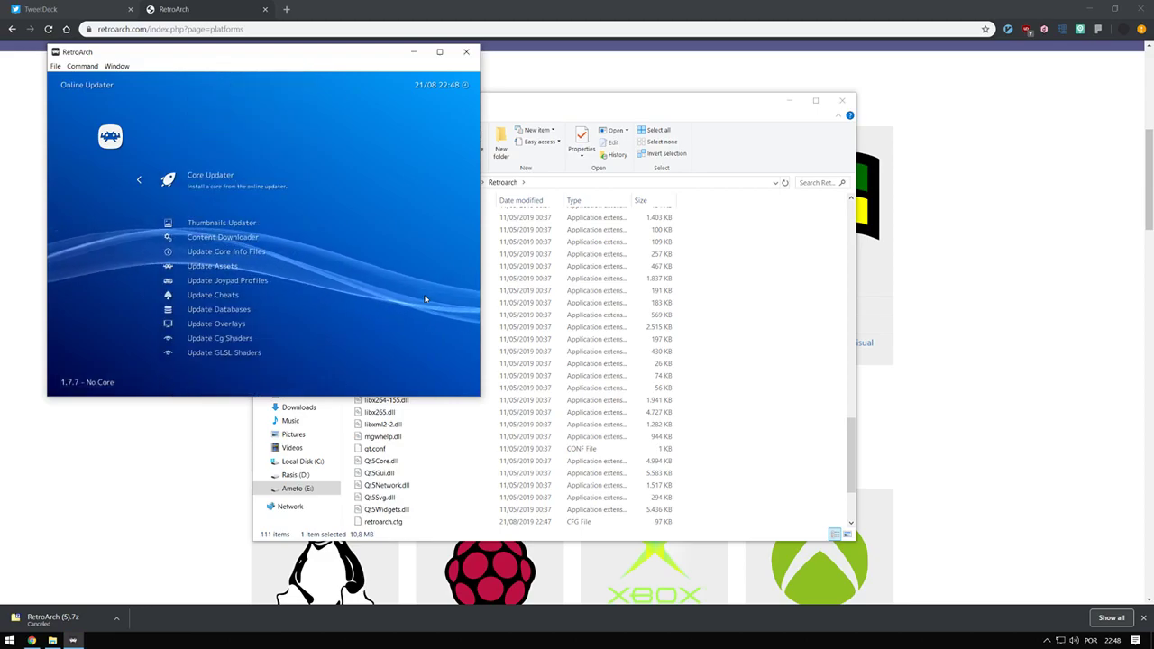
{"action": "key", "text": "BackSpace"}
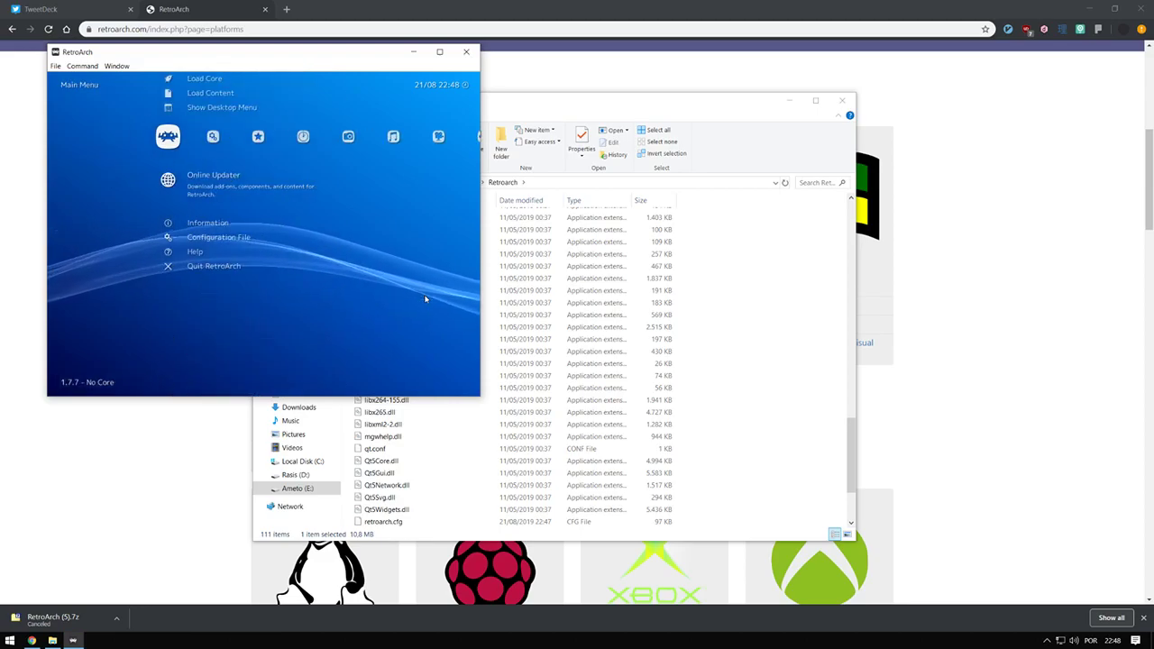
{"action": "key", "text": "Right"}
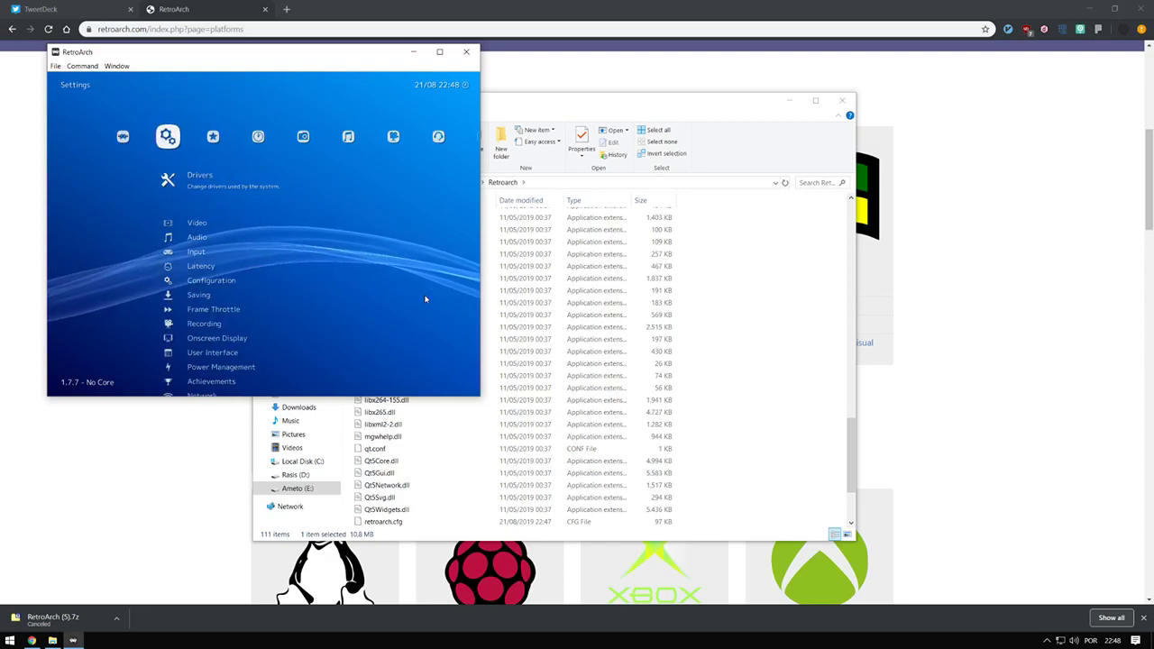
{"action": "key", "text": "Left"}
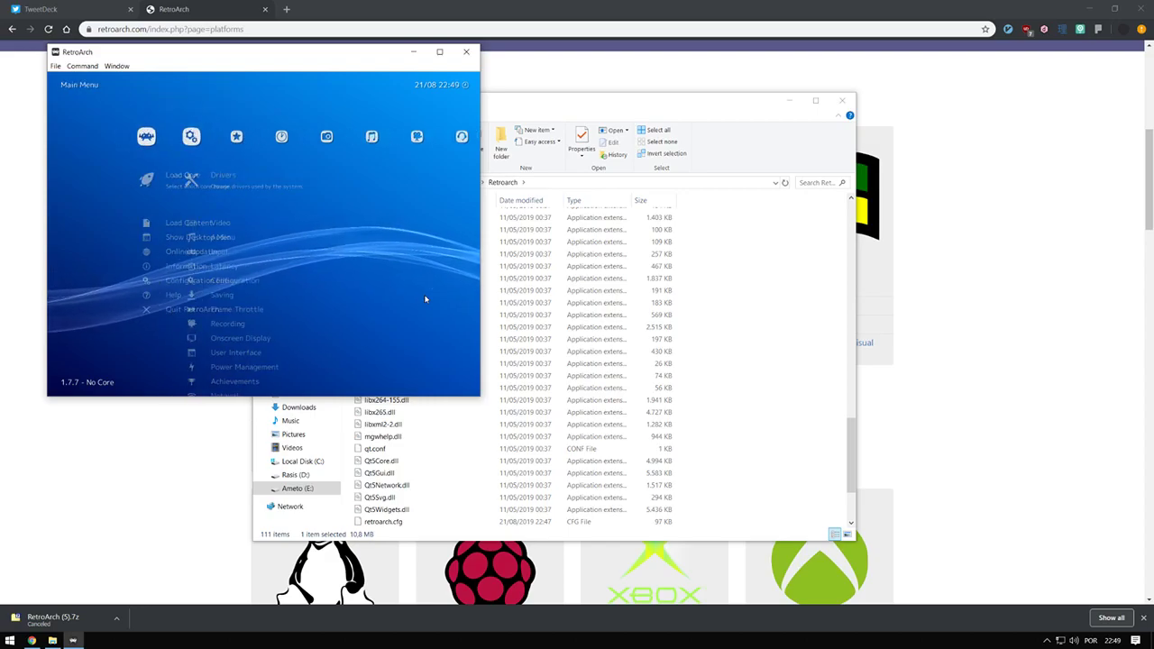
{"action": "key", "text": "Right"}
{"action": "key", "text": "Down"}
{"action": "key", "text": "Down"}
{"action": "key", "text": "Down"}
{"action": "key", "text": "Down"}
{"action": "key", "text": "Down"}
{"action": "key", "text": "Down"}
{"action": "key", "text": "Down"}
{"action": "key", "text": "Down"}
{"action": "key", "text": "Down"}
{"action": "key", "text": "Down"}
{"action": "key", "text": "Down"}
{"action": "key", "text": "Down"}
{"action": "key", "text": "Down"}
{"action": "key", "text": "Down"}
{"action": "key", "text": "Down"}
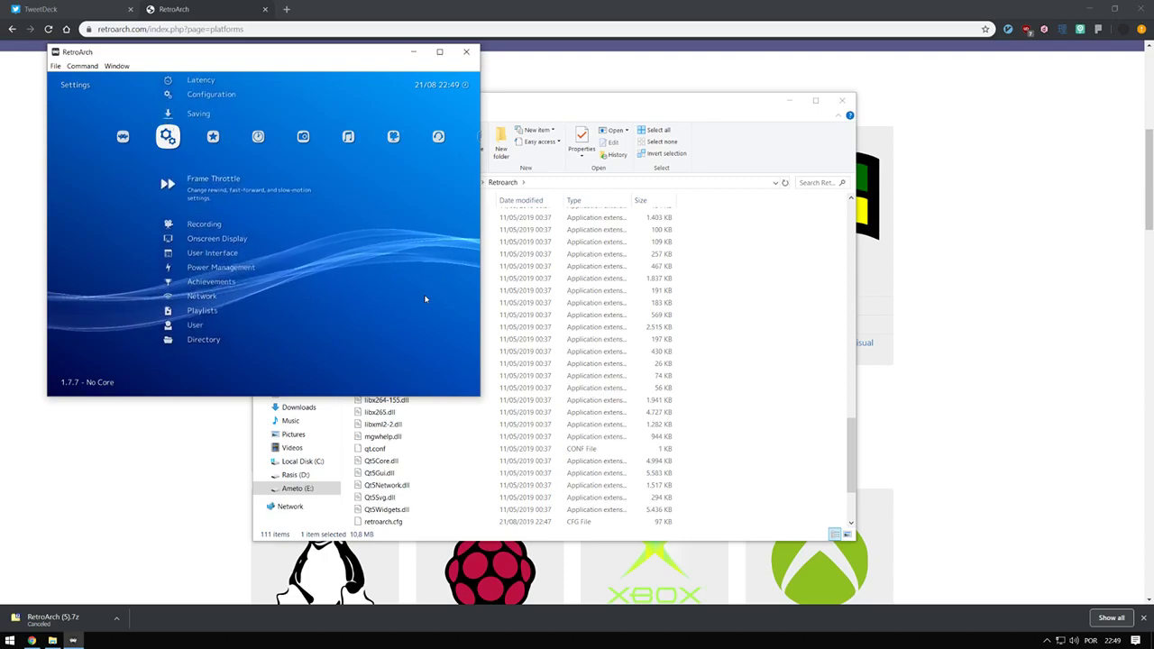
{"action": "key", "text": "Return"}
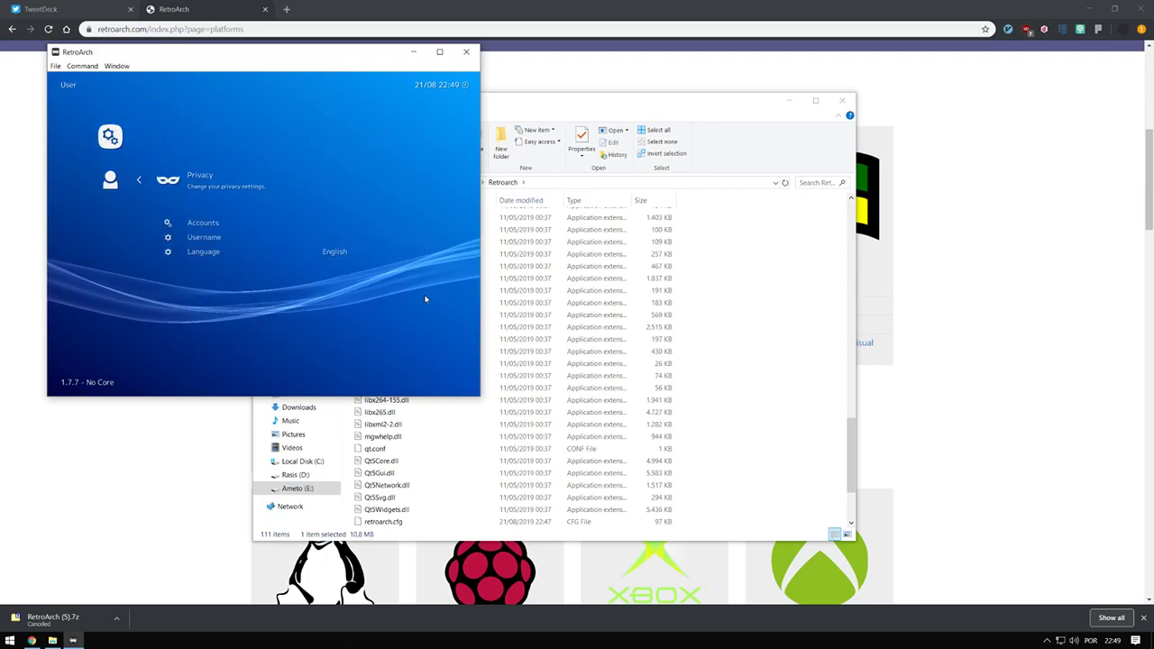
{"action": "key", "text": "Return"}
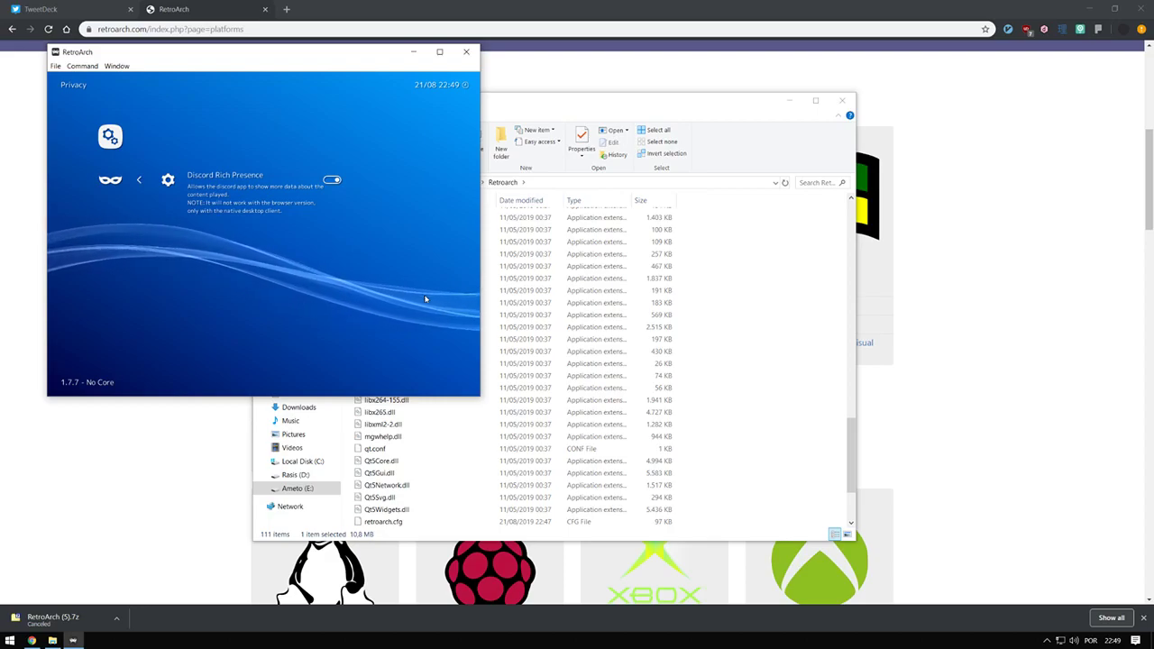
Enter a netplay username in the User settings and return to the Settings list
{"action": "key", "text": "BackSpace"}
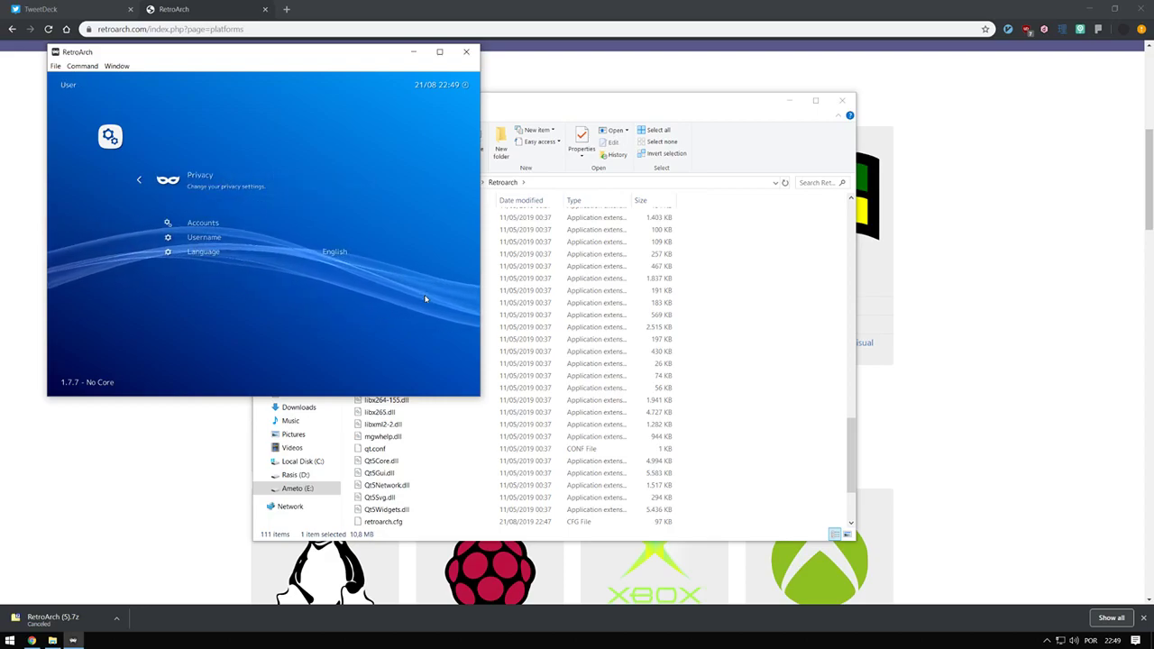
{"action": "key", "text": "Down"}
{"action": "key", "text": "Down"}
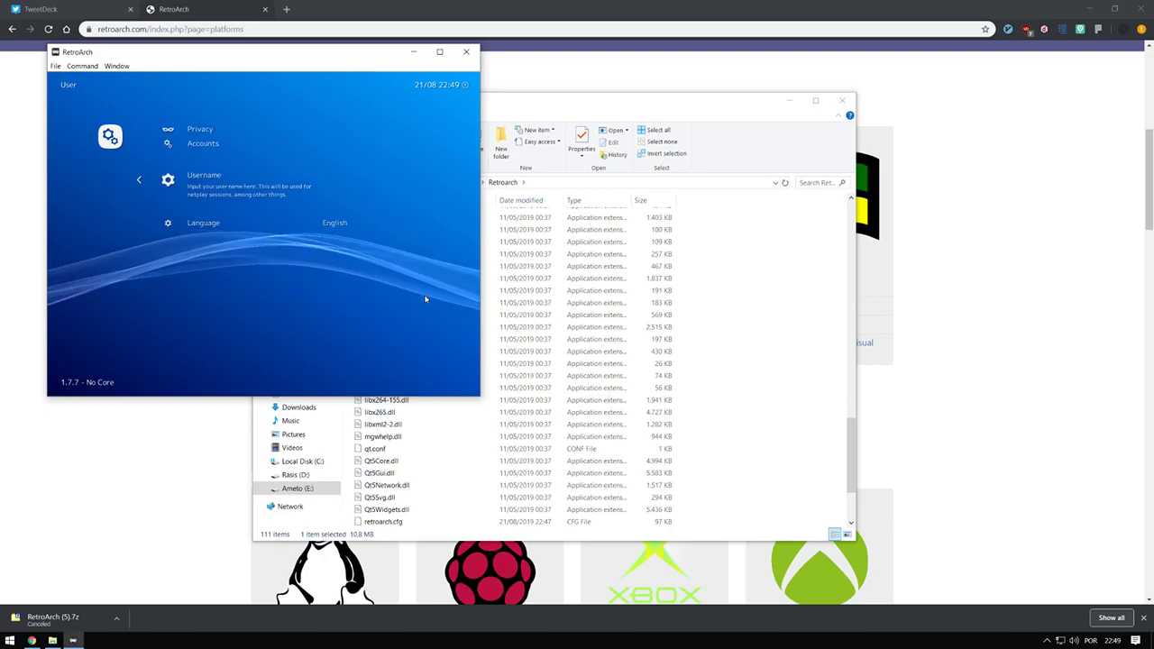
{"action": "key", "text": "Return"}
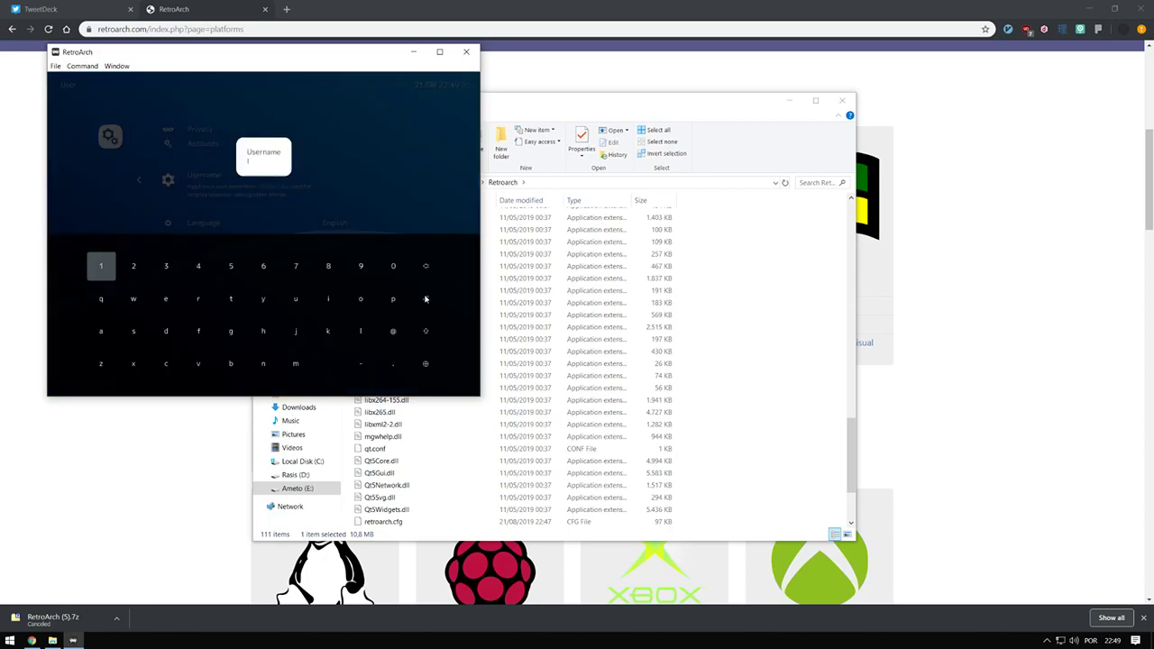
{"action": "key", "text": "Return"}
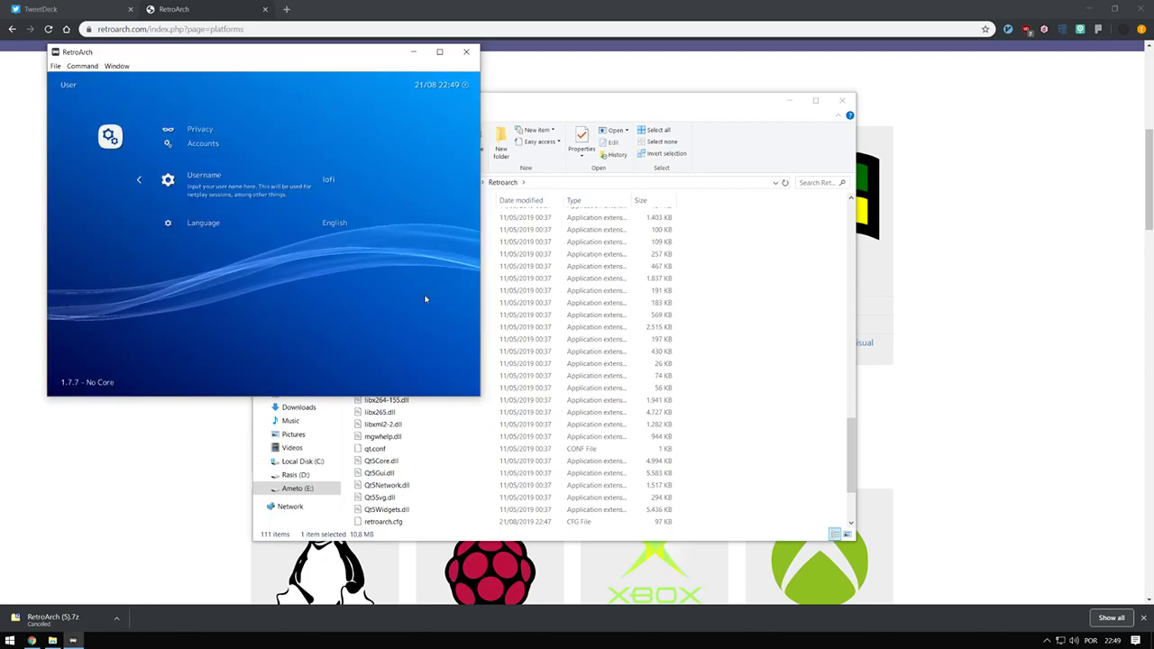
{"action": "key", "text": "BackSpace"}
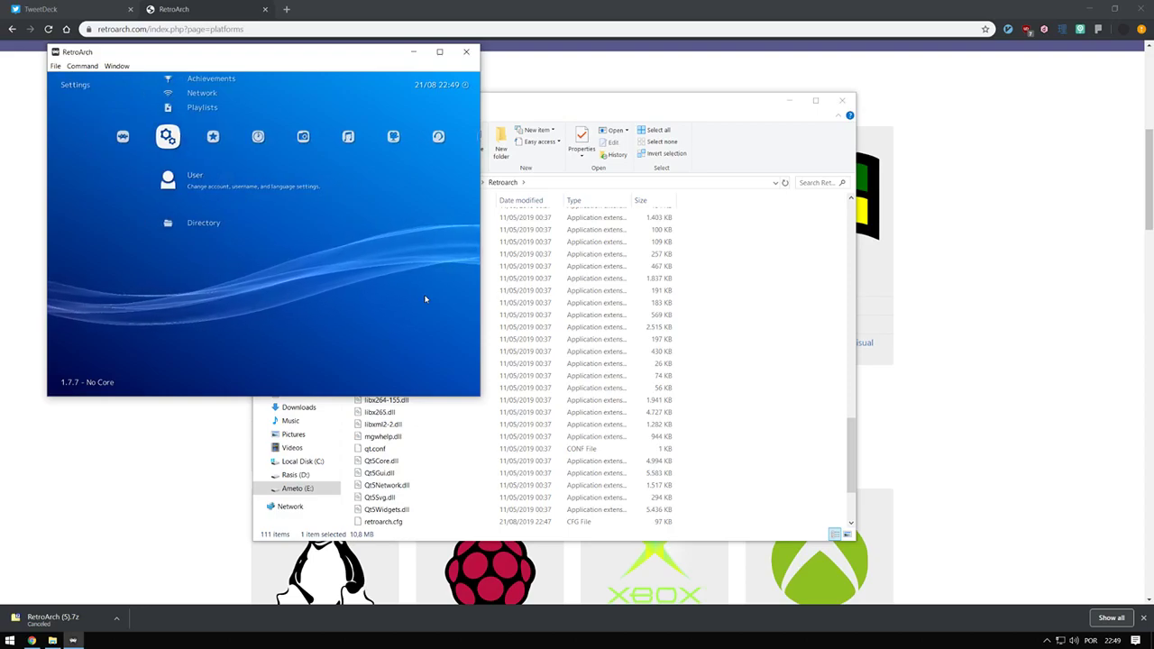
Move up the Settings list and across the main menu categories toward the content options
{"action": "key", "text": "Up"}
{"action": "key", "text": "Up"}
{"action": "key", "text": "Up"}
{"action": "key", "text": "Up"}
{"action": "key", "text": "Up"}
{"action": "key", "text": "Up"}
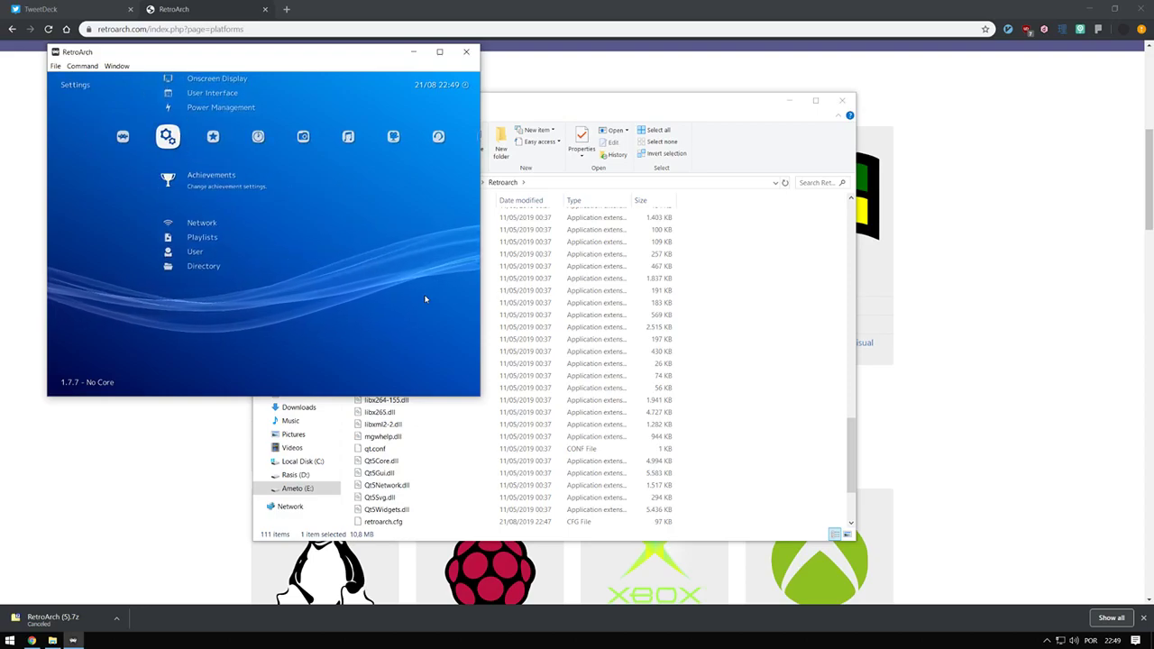
{"action": "key", "text": "Up"}
{"action": "key", "text": "Up"}
{"action": "key", "text": "Up"}
{"action": "key", "text": "Up"}
{"action": "key", "text": "Up"}
{"action": "key", "text": "Up"}
{"action": "key", "text": "Up"}
{"action": "key", "text": "Up"}
{"action": "key", "text": "Up"}
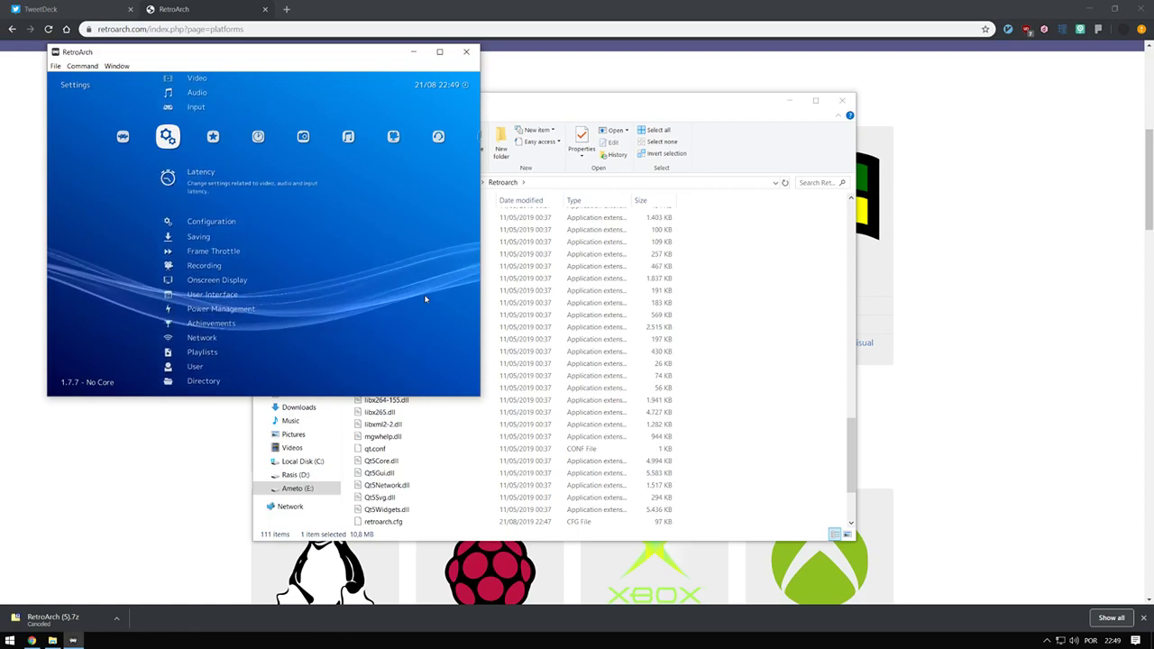
{"action": "key", "text": "Down"}
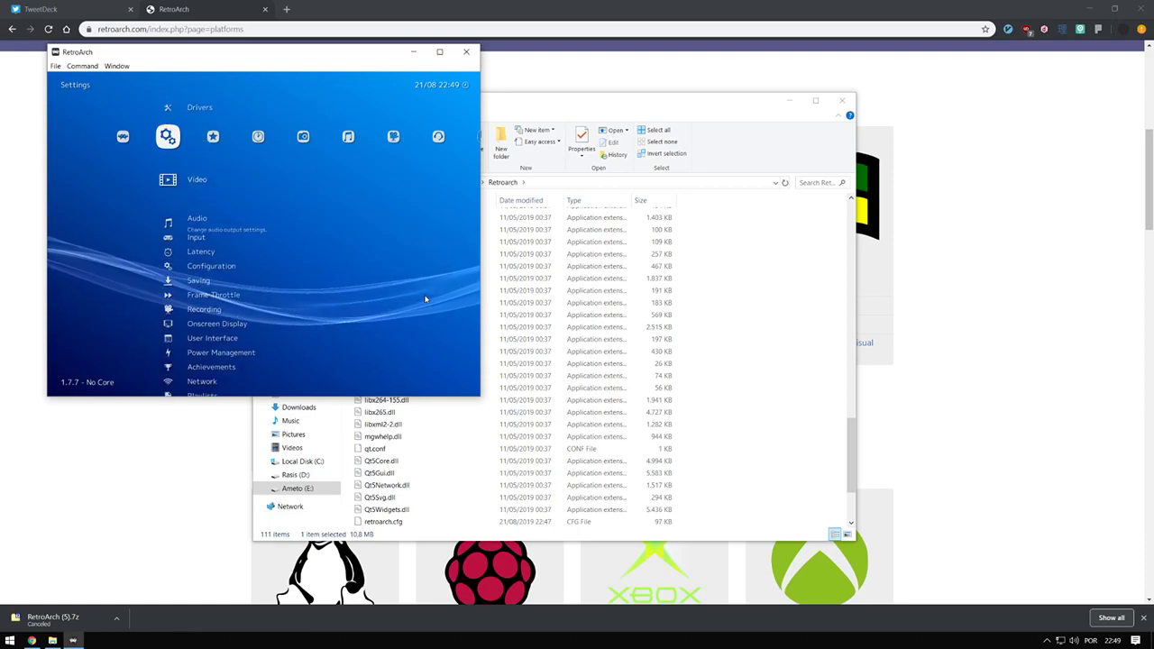
{"action": "key", "text": "Right"}
{"action": "key", "text": "Right"}
{"action": "key", "text": "Right"}
{"action": "key", "text": "Right"}
{"action": "key", "text": "Right"}
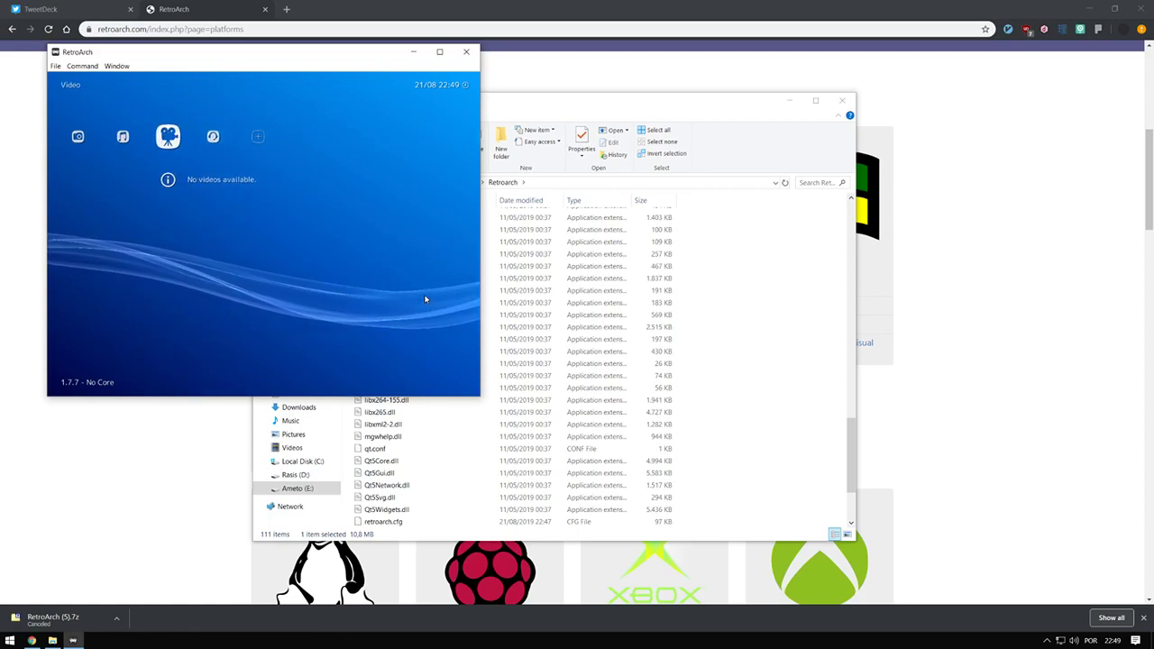
{"action": "key", "text": "Right"}
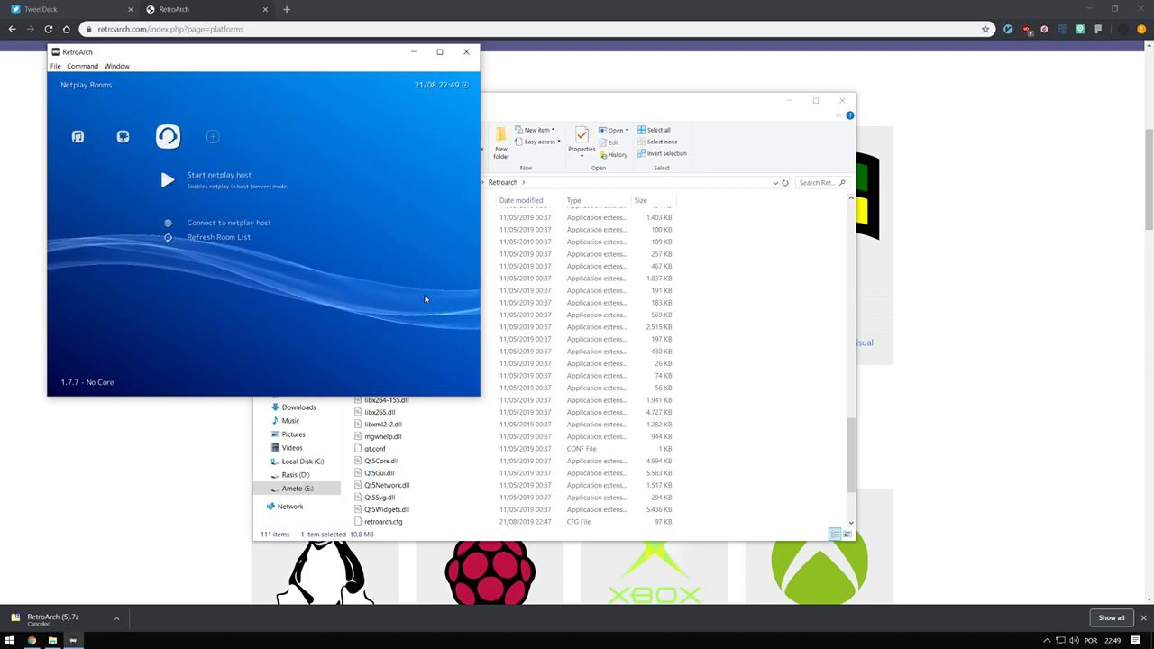
{"action": "key", "text": "Right"}
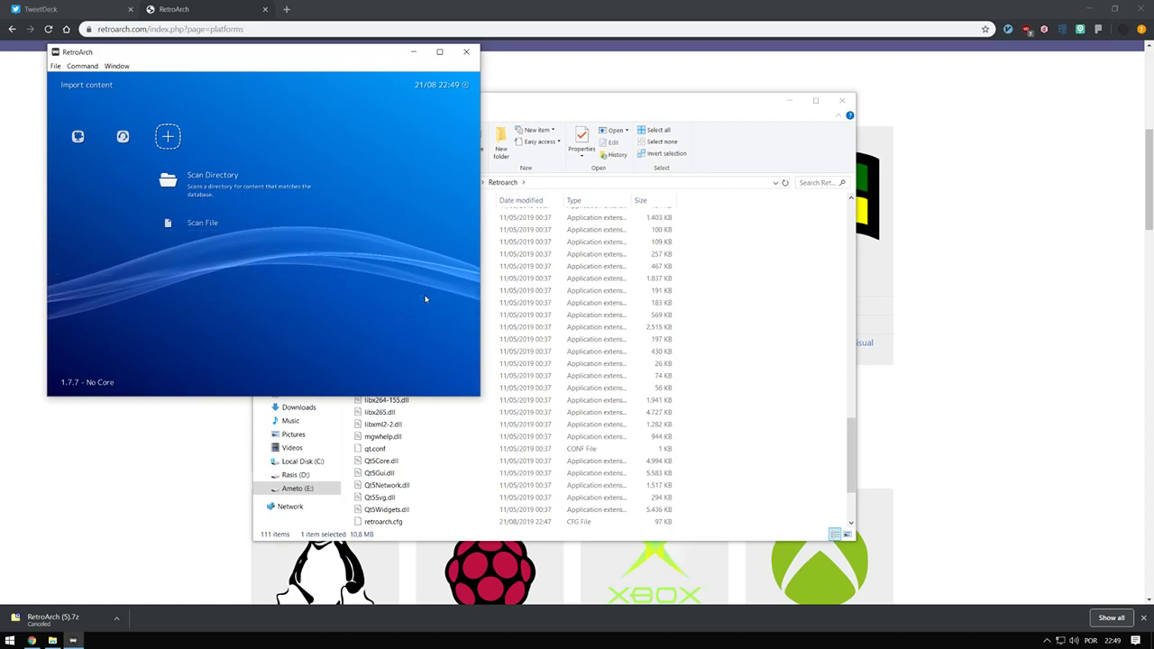
Open Scan File/Directory and browse to E:\Jogos\Emuladores\Retroarch
{"action": "key", "text": "Down"}
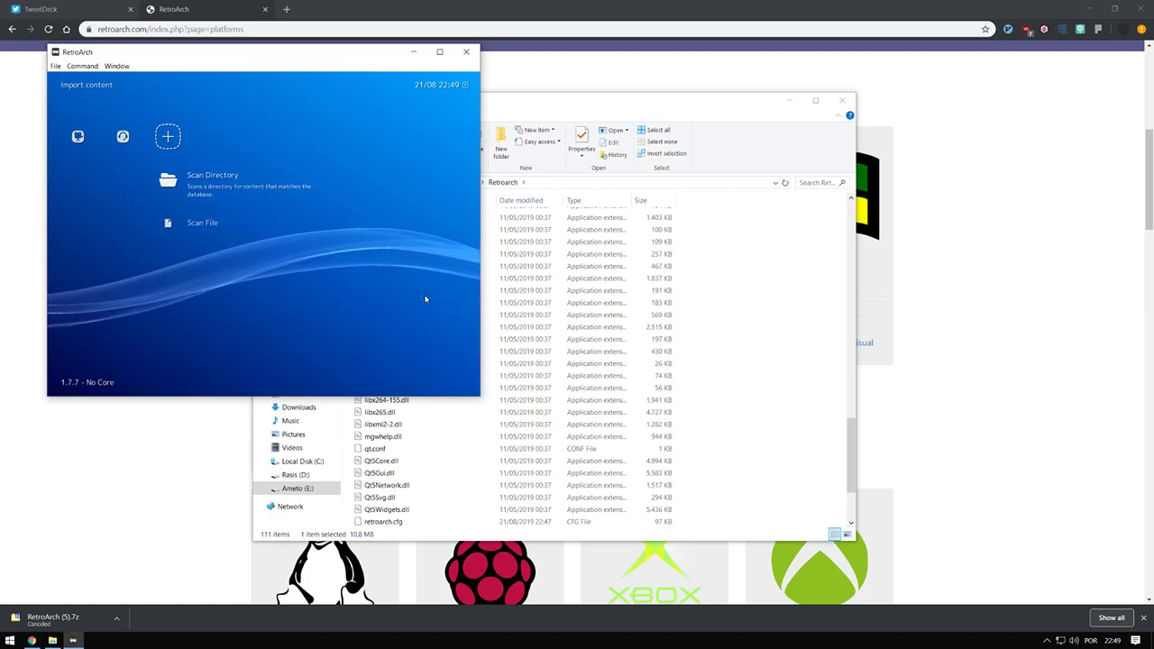
{"action": "key", "text": "Return"}
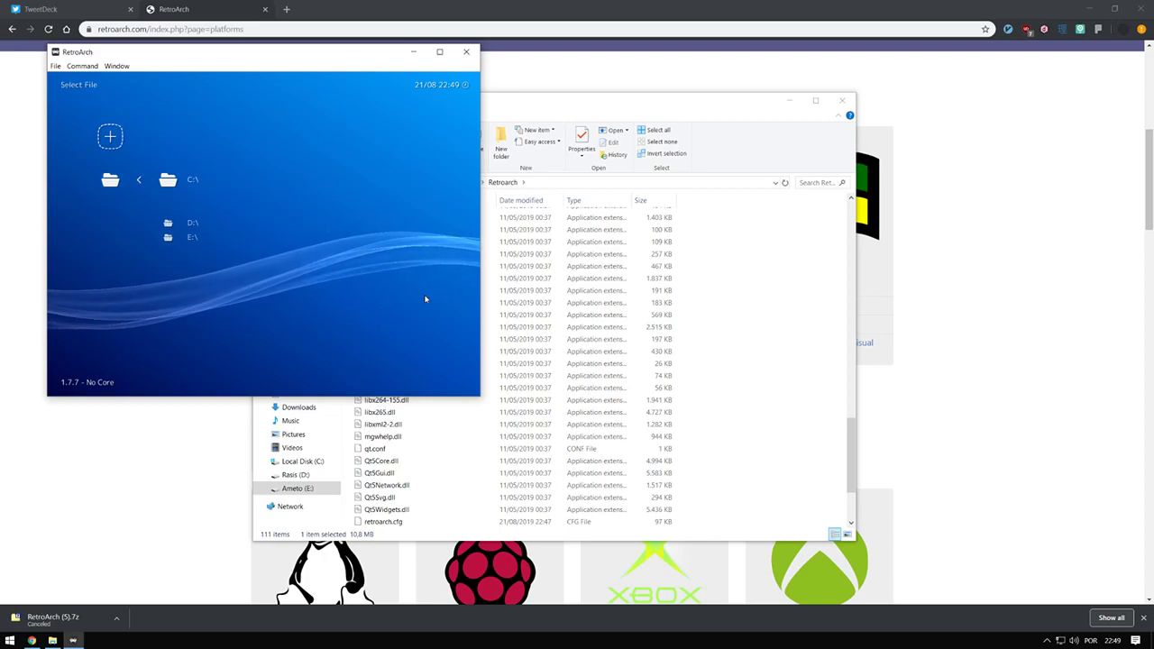
{"action": "left_click", "coordinate": [768, 276]}
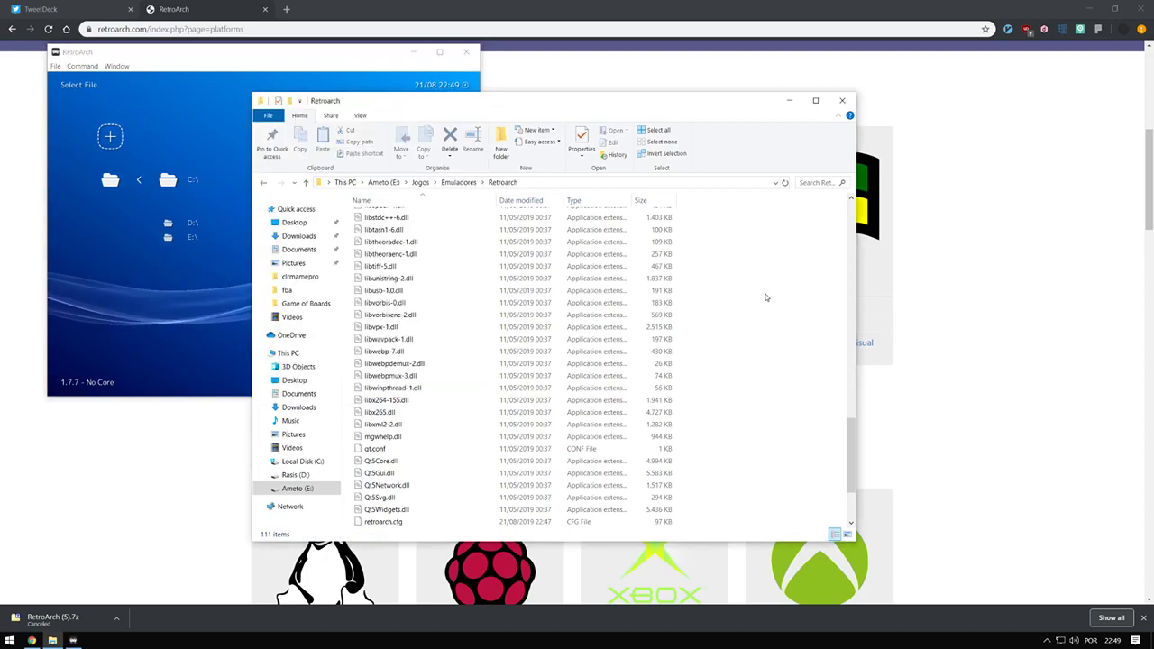
{"action": "left_click", "coordinate": [165, 330]}
{"action": "key", "text": "Down"}
{"action": "key", "text": "Down"}
{"action": "key", "text": "Return"}
{"action": "key", "text": "Down"}
{"action": "key", "text": "Down"}
{"action": "key", "text": "Down"}
{"action": "key", "text": "Down"}
{"action": "key", "text": "Down"}
{"action": "key", "text": "Down"}
{"action": "key", "text": "Down"}
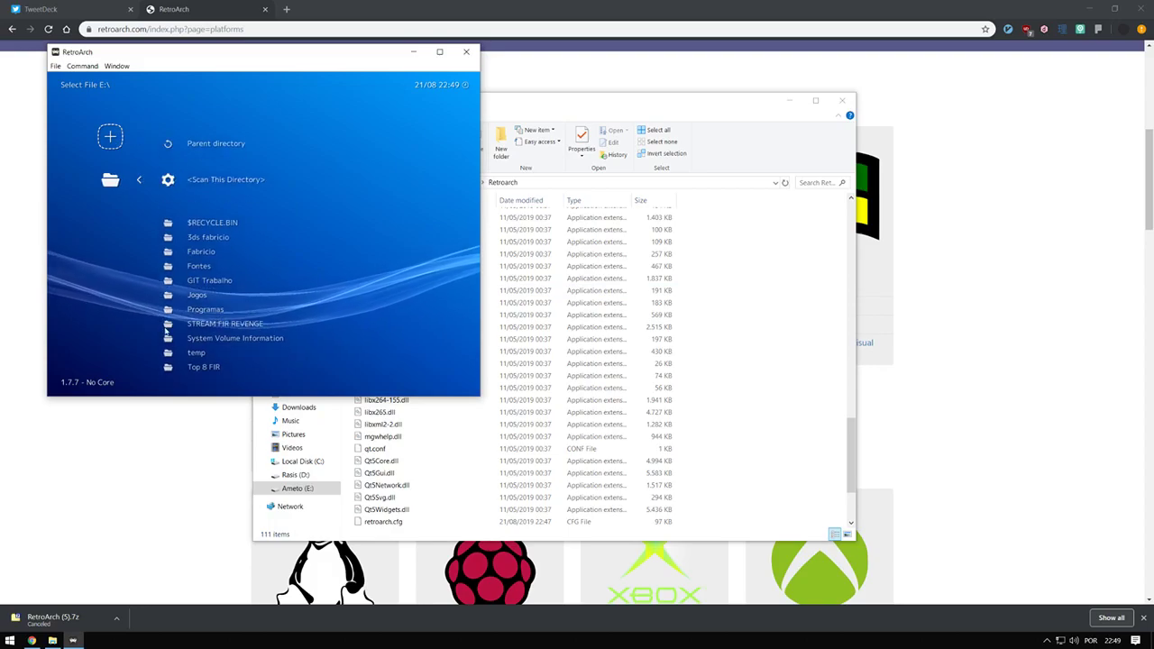
{"action": "key", "text": "Return"}
{"action": "key", "text": "Down"}
{"action": "key", "text": "Down"}
{"action": "key", "text": "Down"}
{"action": "key", "text": "Down"}
{"action": "key", "text": "Down"}
{"action": "key", "text": "Down"}
{"action": "key", "text": "Down"}
{"action": "key", "text": "Down"}
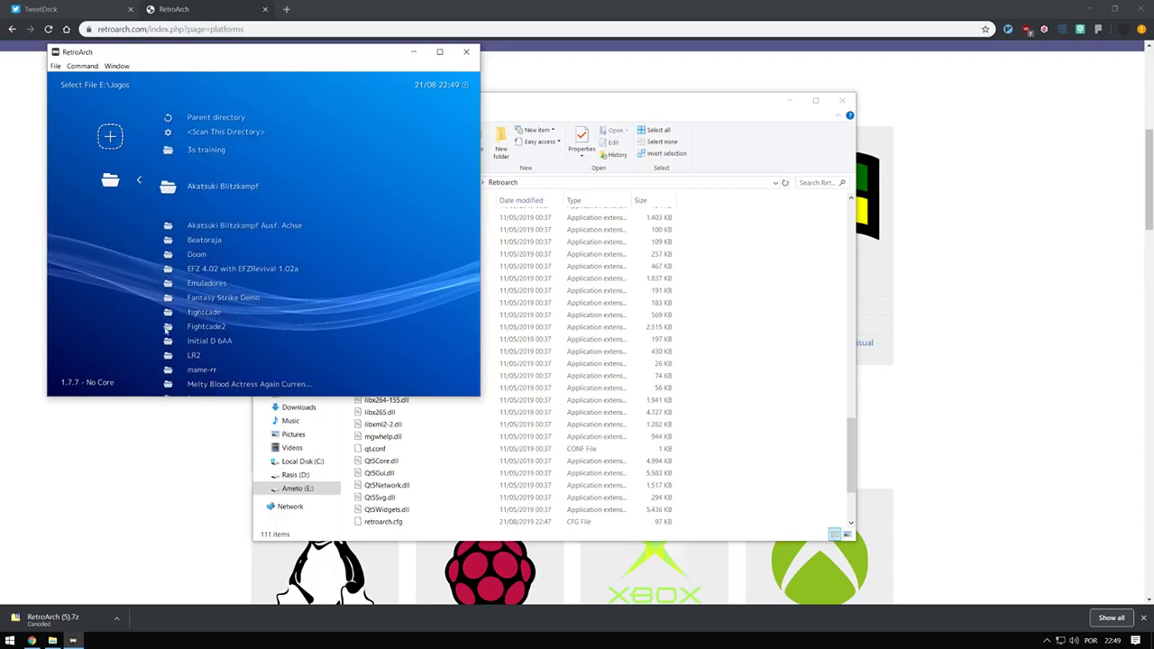
{"action": "key", "text": "Return"}
{"action": "key", "text": "Down"}
{"action": "key", "text": "Down"}
{"action": "key", "text": "Down"}
{"action": "key", "text": "Down"}
{"action": "key", "text": "Down"}
{"action": "key", "text": "Down"}
{"action": "key", "text": "Down"}
{"action": "key", "text": "Down"}
{"action": "key", "text": "Down"}
{"action": "key", "text": "Down"}
{"action": "key", "text": "Down"}
{"action": "key", "text": "Down"}
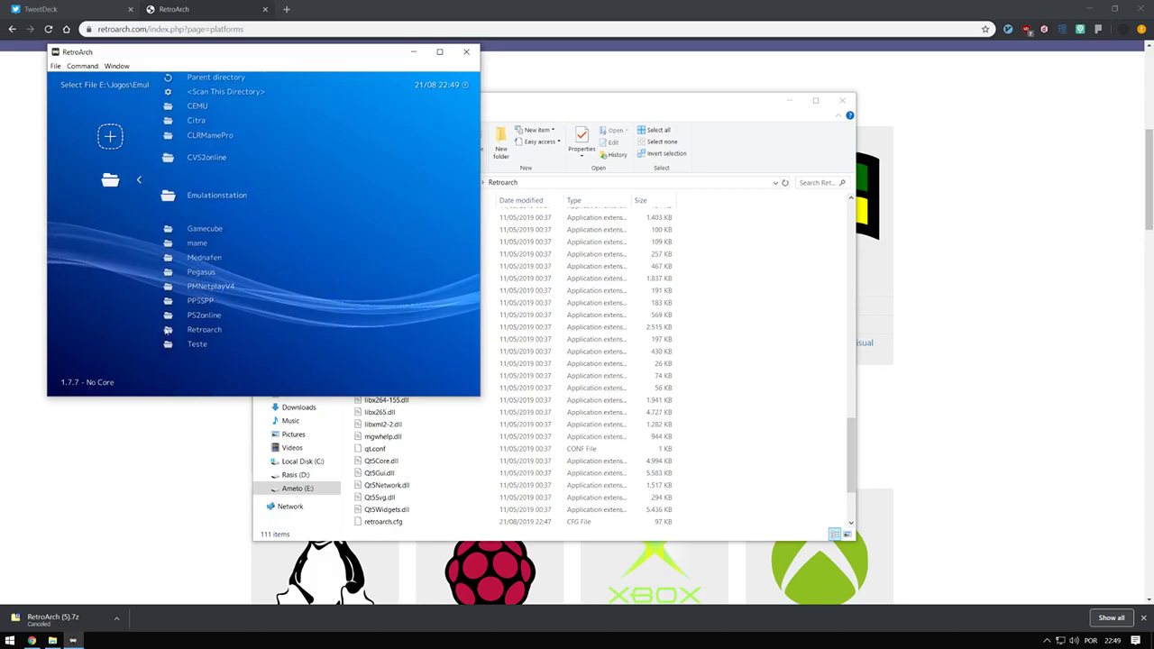
{"action": "key", "text": "Return"}
Scan the roms folder with <Scan This Directory>, then back out to Import Content
{"action": "key", "text": "Down"}
{"action": "key", "text": "Down"}
{"action": "key", "text": "Down"}
{"action": "key", "text": "Down"}
{"action": "key", "text": "Down"}
{"action": "key", "text": "Down"}
{"action": "key", "text": "Down"}
{"action": "key", "text": "Down"}
{"action": "key", "text": "Down"}
{"action": "key", "text": "Down"}
{"action": "key", "text": "Down"}
{"action": "key", "text": "Down"}
{"action": "key", "text": "Down"}
{"action": "key", "text": "Down"}
{"action": "key", "text": "Down"}
{"action": "key", "text": "Down"}
{"action": "key", "text": "Down"}
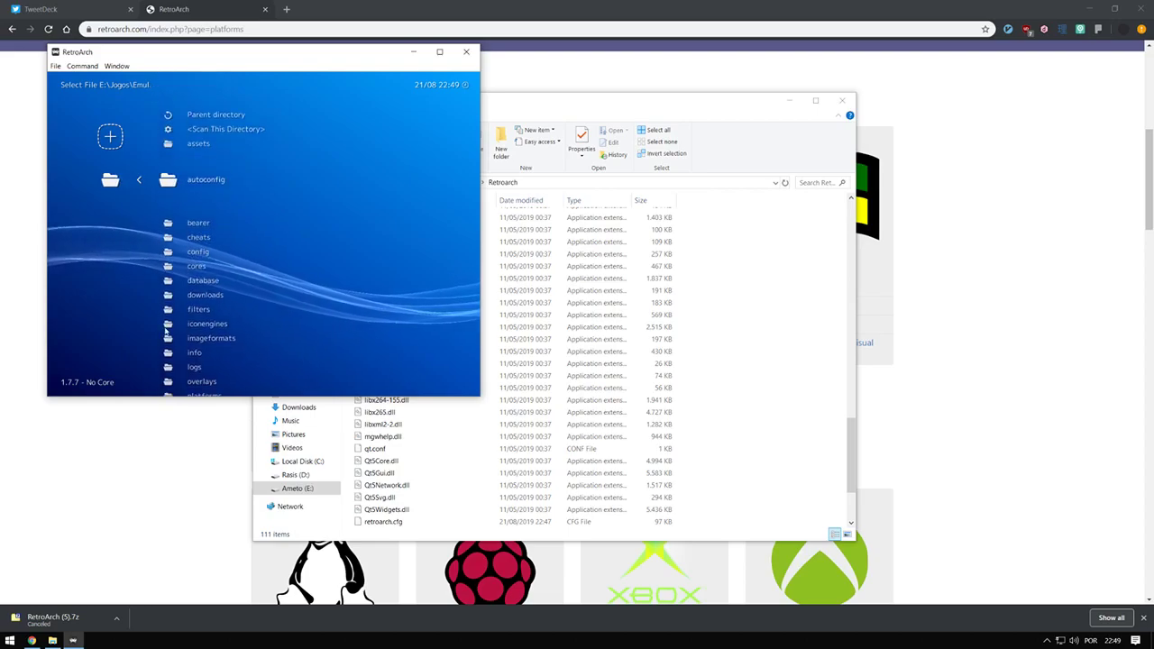
{"action": "key", "text": "Down"}
{"action": "key", "text": "Down"}
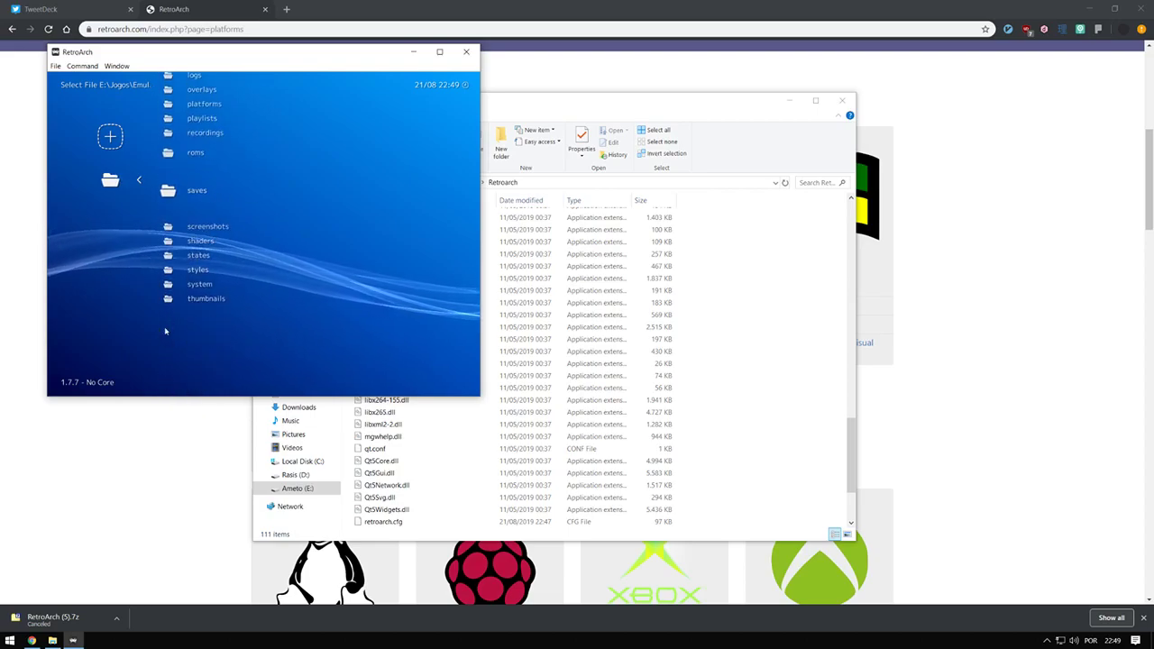
{"action": "key", "text": "Return"}
{"action": "key", "text": "Down"}
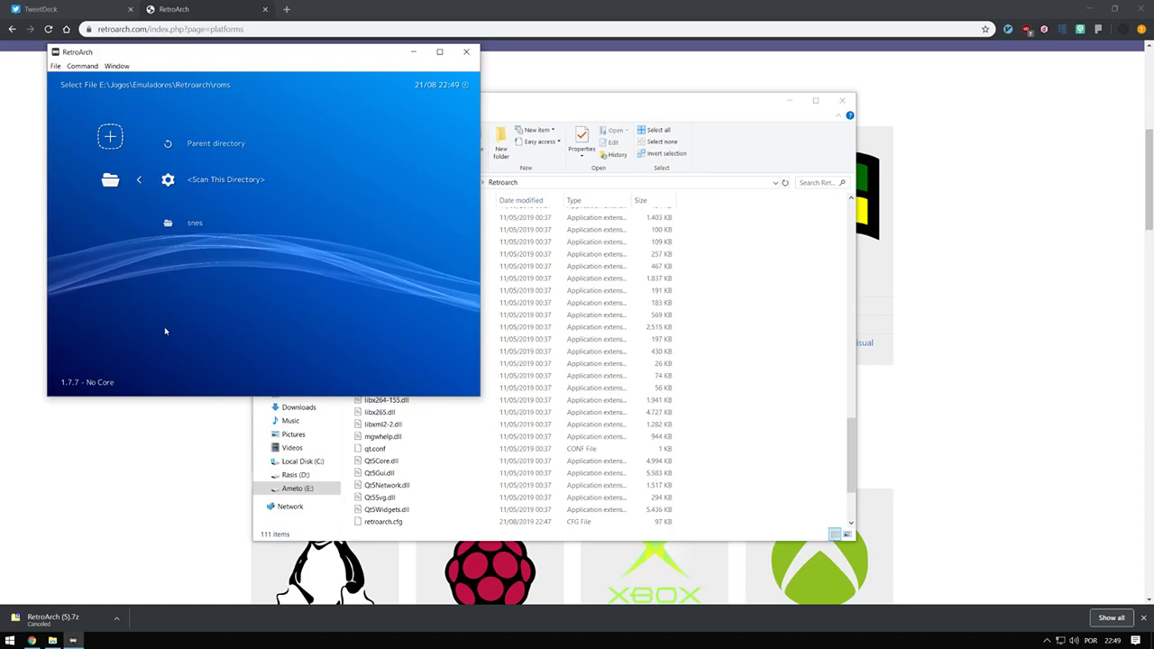
{"action": "key", "text": "Return"}
{"action": "key", "text": "BackSpace"}
{"action": "key", "text": "BackSpace"}
{"action": "key", "text": "BackSpace"}
{"action": "key", "text": "BackSpace"}
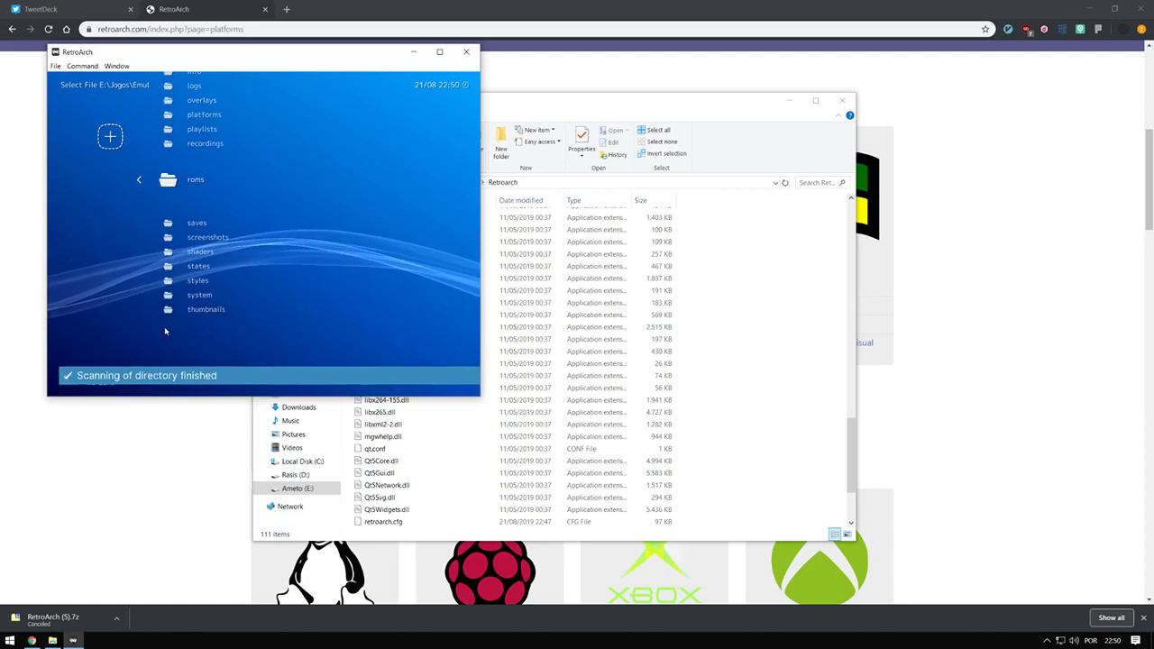
{"action": "key", "text": "BackSpace"}
{"action": "key", "text": "BackSpace"}
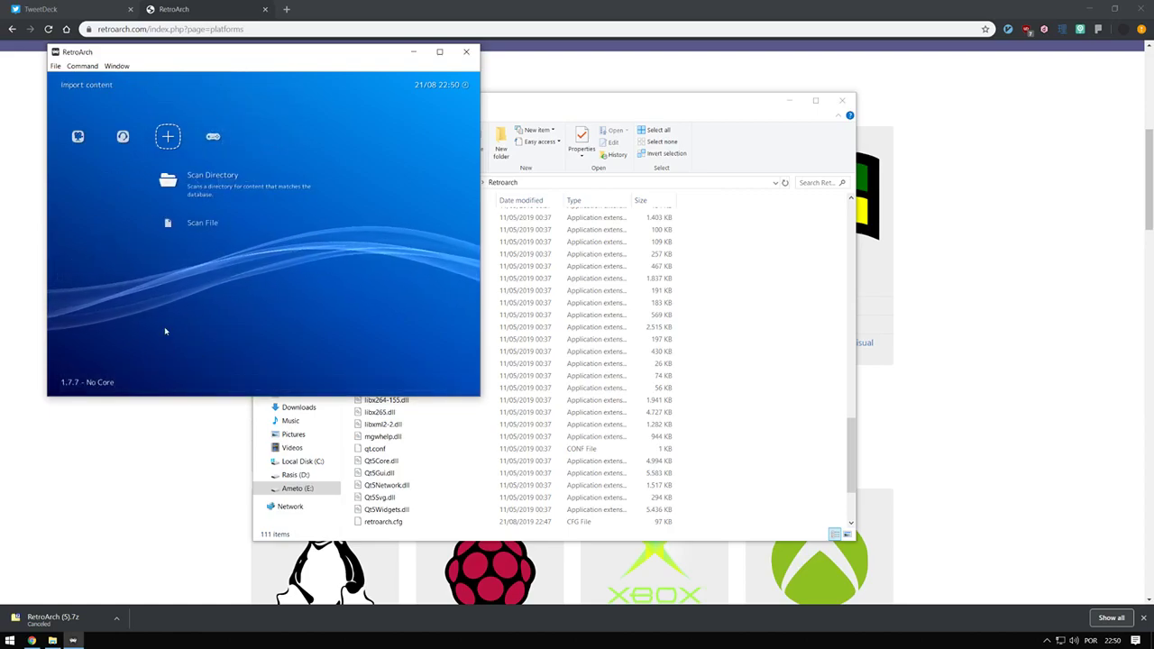
Select Sailor Moon S in the Super Nintendo playlist and choose Run to bring up the Snes9x core
{"action": "key", "text": "Right"}
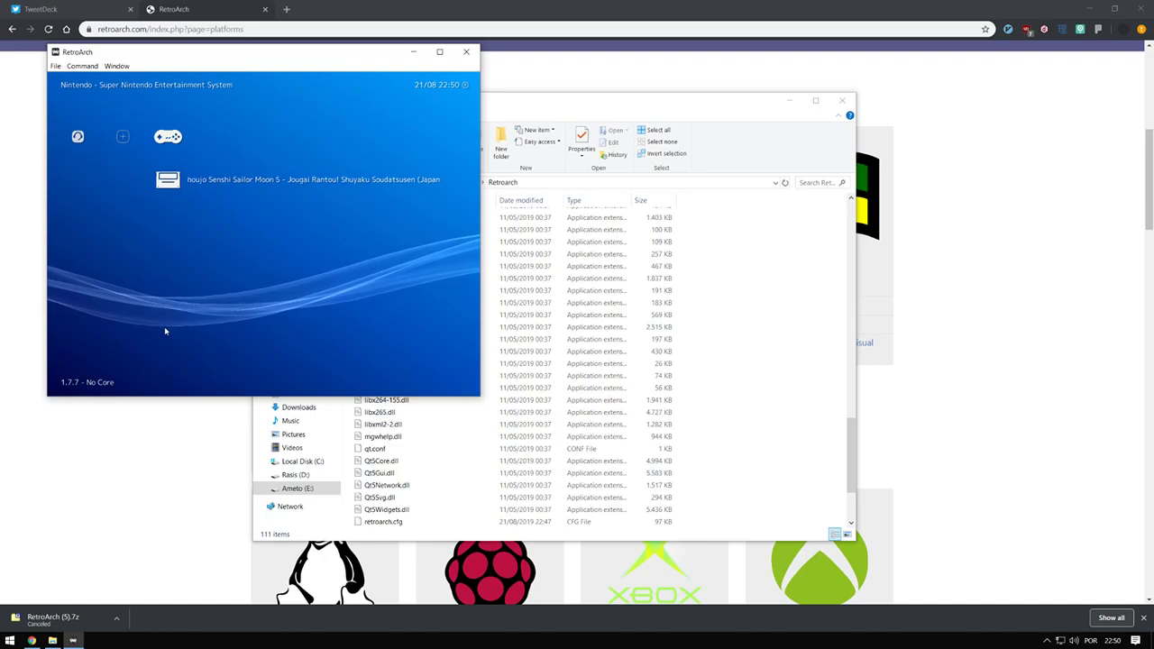
{"action": "key", "text": "Left"}
{"action": "key", "text": "Right"}
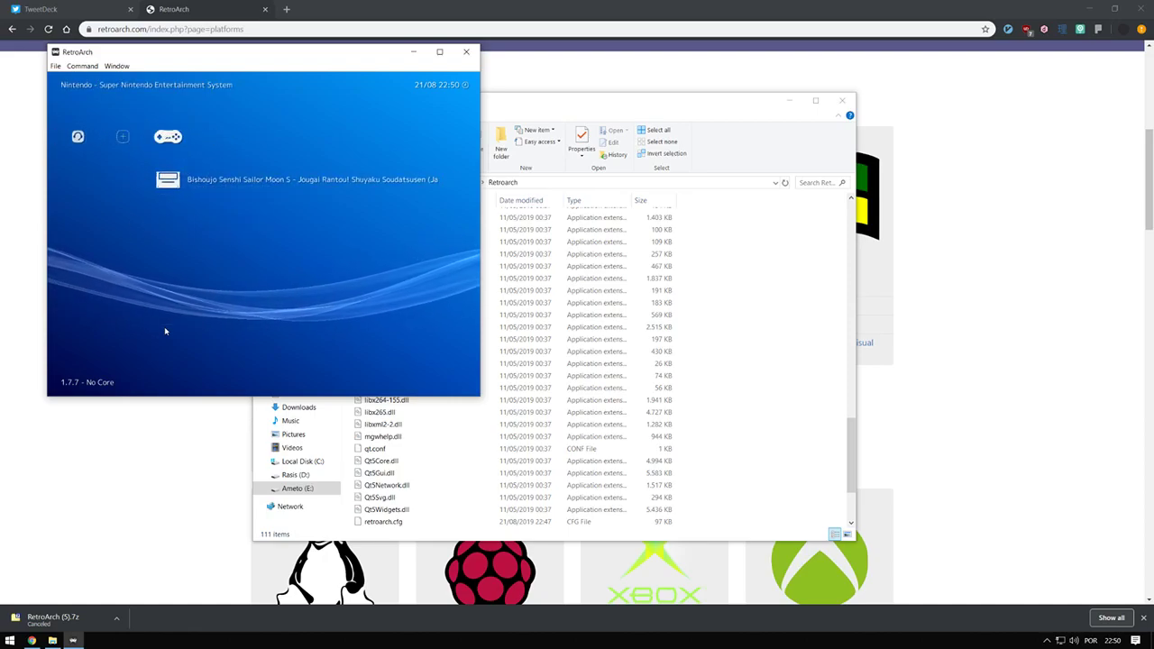
{"action": "key", "text": "Return"}
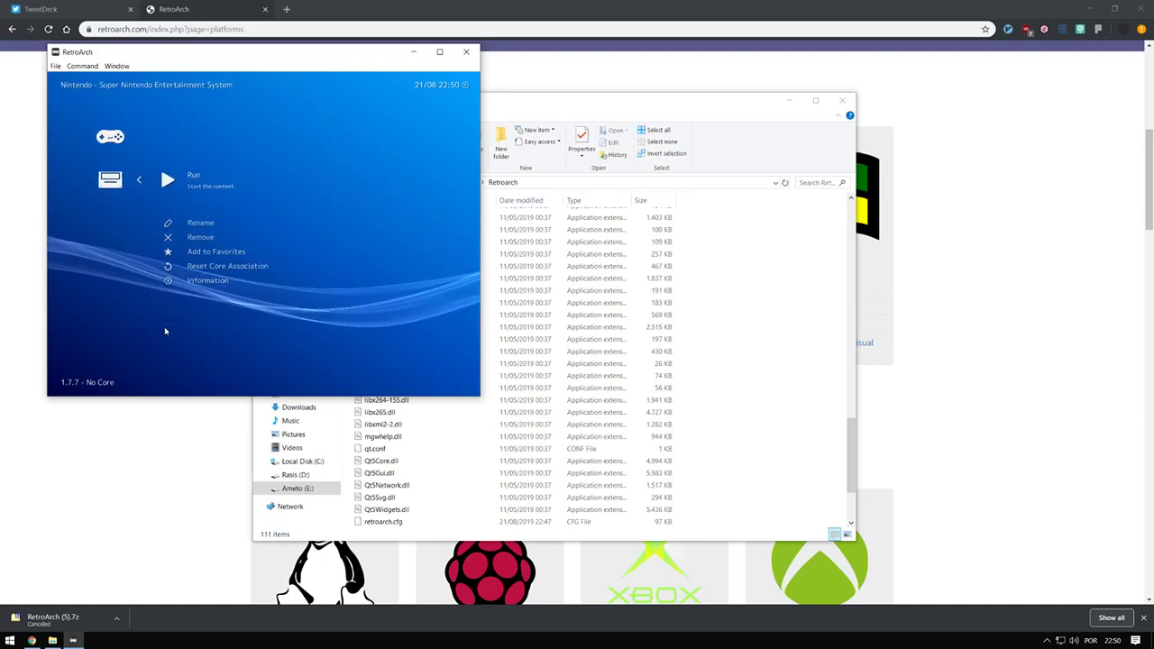
{"action": "key", "text": "Return"}
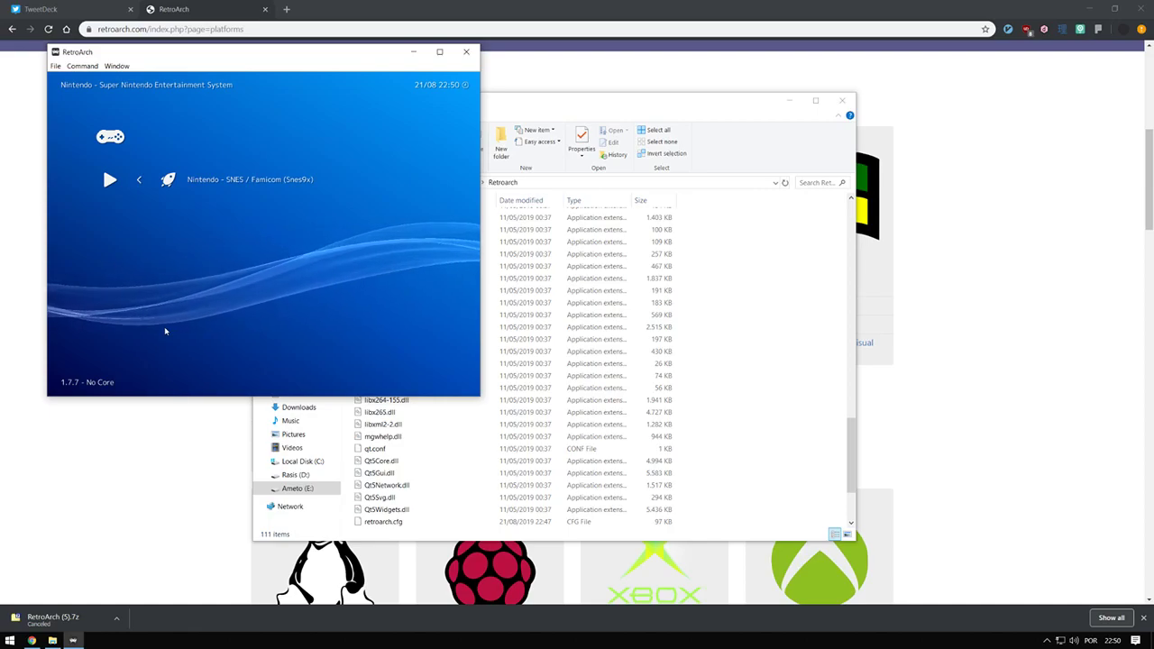
Launch Sailor Moon S with the Nintendo - SNES / Famicom (Snes9x) core
{"action": "key", "text": "Return"}
{"action": "key", "text": "Return"}
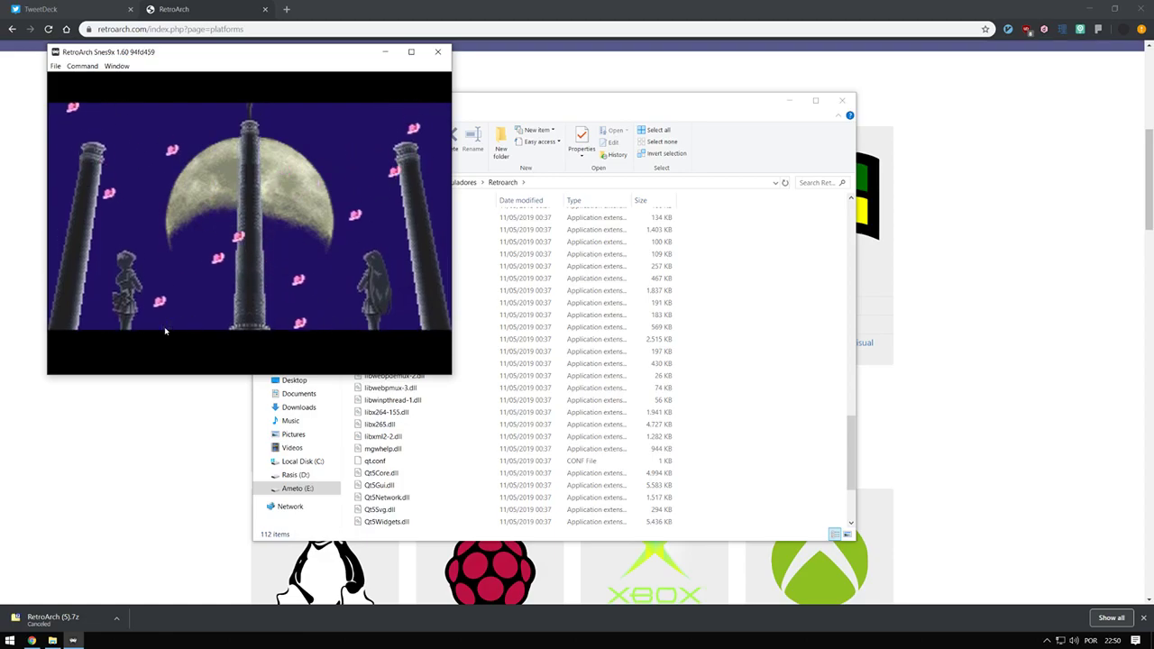
Pause the game via the F1 Quick Menu and back out to the Main Menu's Settings column
{"action": "key", "text": "F1"}
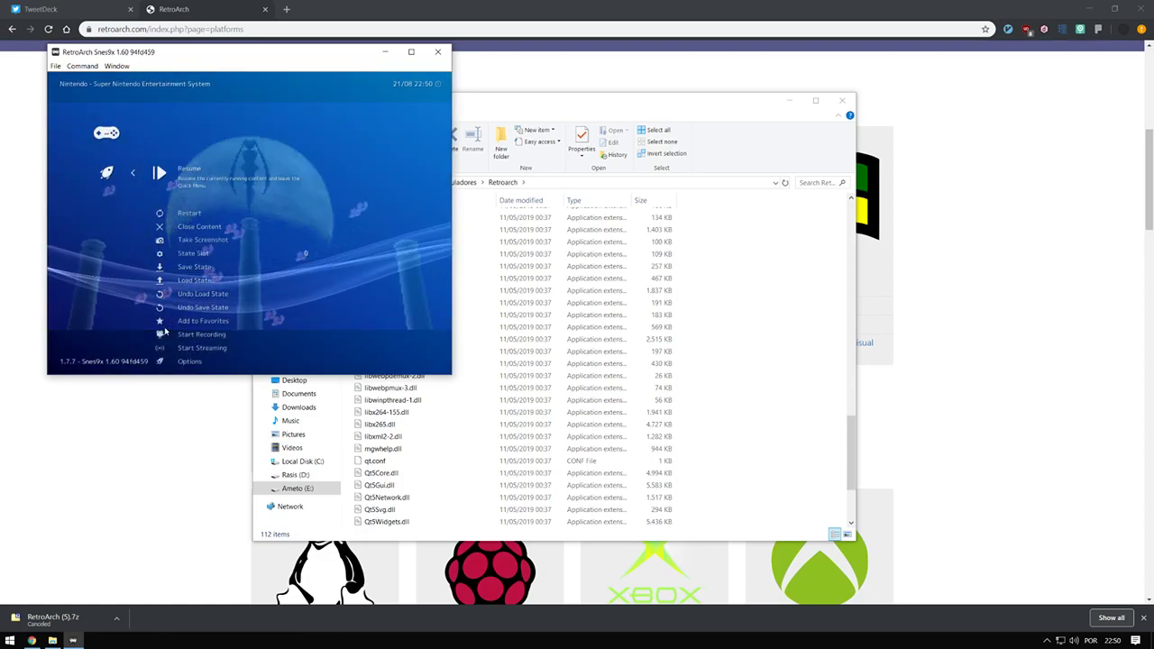
{"action": "key", "text": "Down"}
{"action": "key", "text": "Down"}
{"action": "key", "text": "Down"}
{"action": "key", "text": "Down"}
{"action": "key", "text": "Down"}
{"action": "key", "text": "Down"}
{"action": "key", "text": "Down"}
{"action": "key", "text": "Down"}
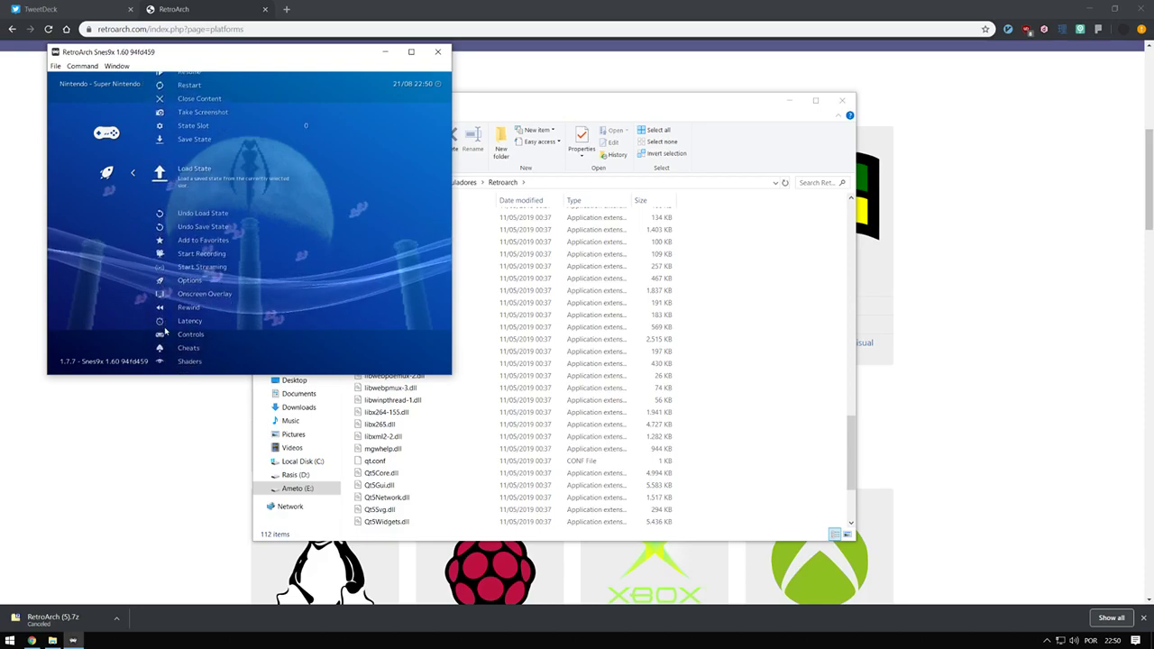
{"action": "key", "text": "BackSpace"}
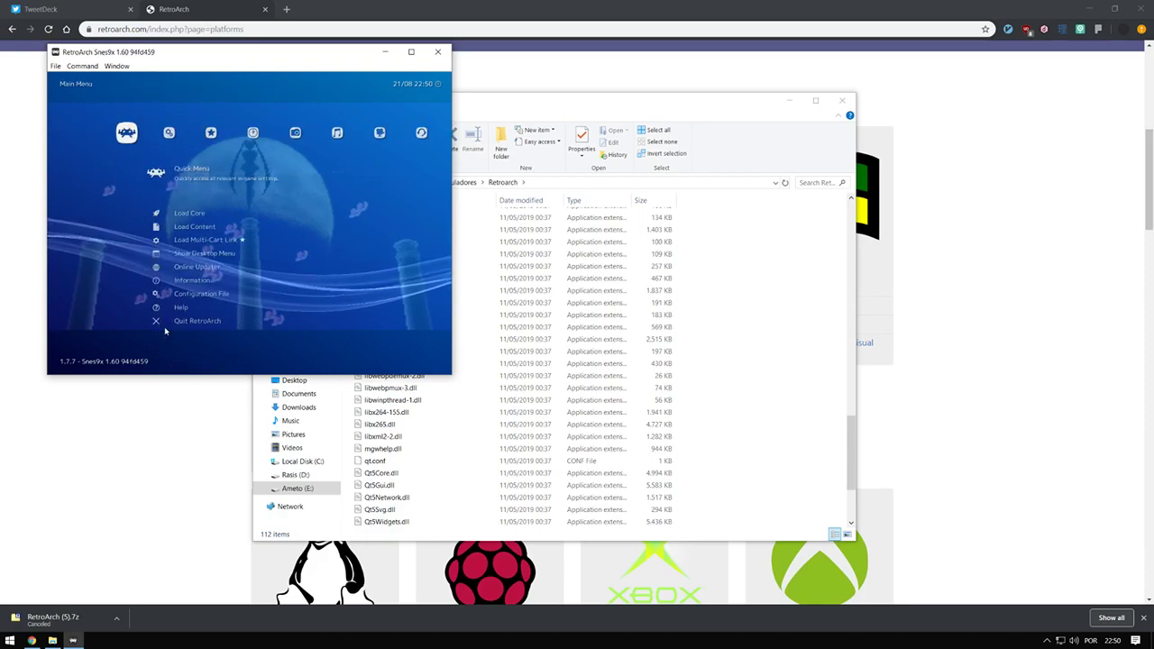
{"action": "key", "text": "Right"}
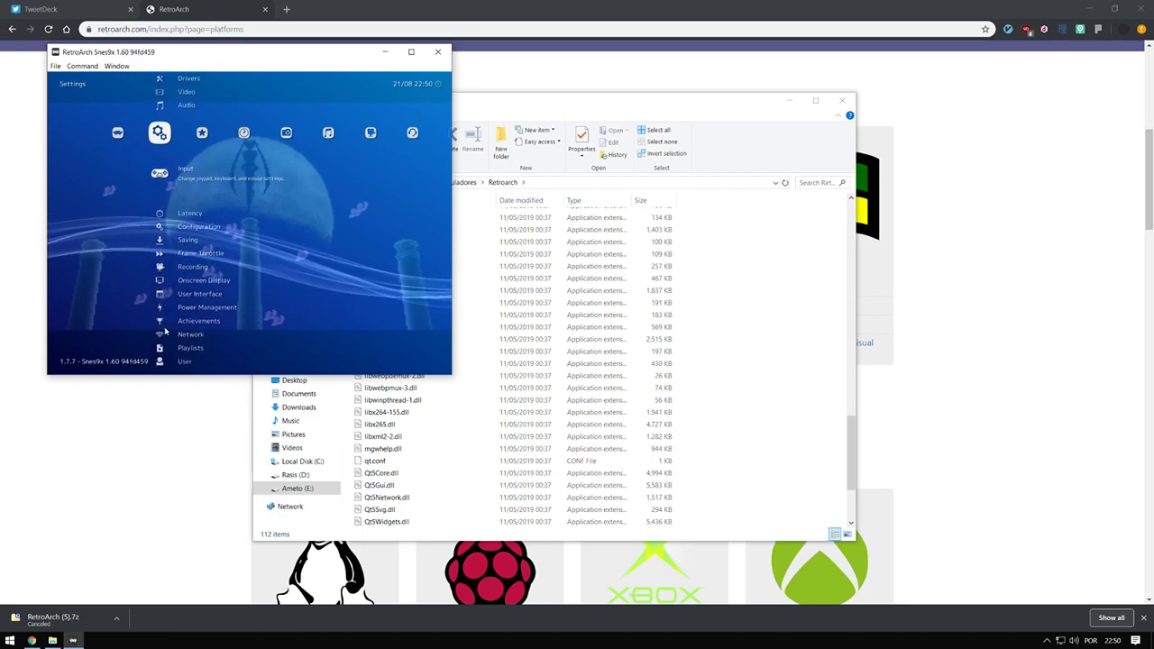
Review the Settings > Input > User 1 Binds, confirming every button is auto-mapped for the Xbox One Controller
{"action": "key", "text": "Return"}
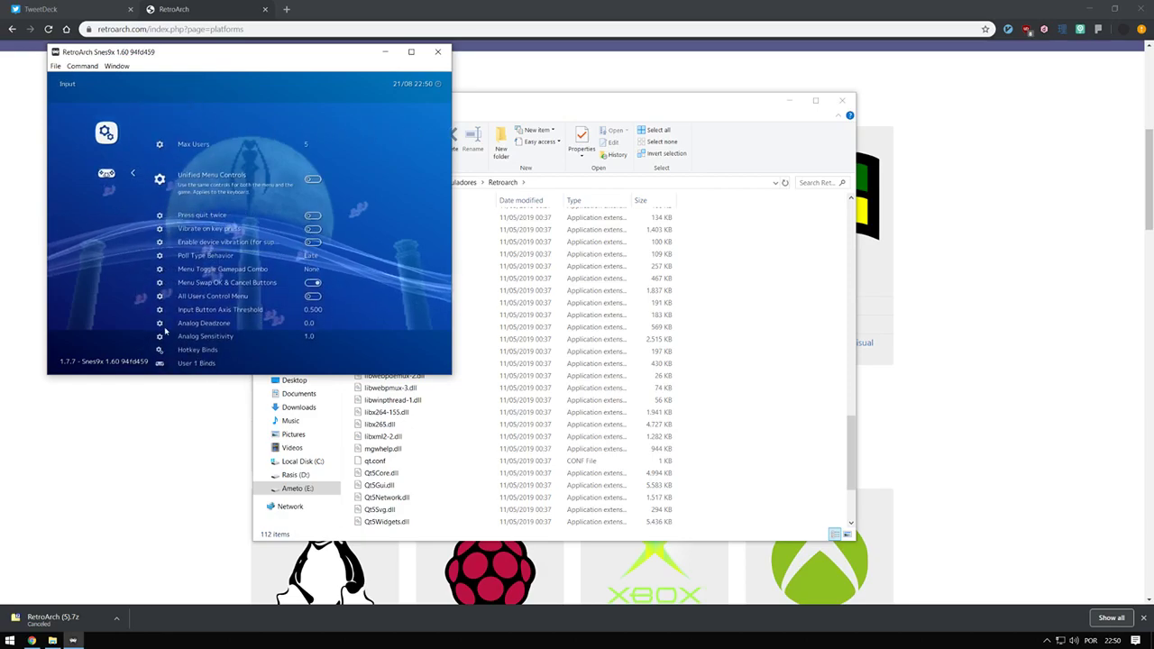
{"action": "key", "text": "Down"}
{"action": "key", "text": "Down"}
{"action": "key", "text": "Down"}
{"action": "key", "text": "Down"}
{"action": "key", "text": "Down"}
{"action": "key", "text": "Down"}
{"action": "key", "text": "Down"}
{"action": "key", "text": "Down"}
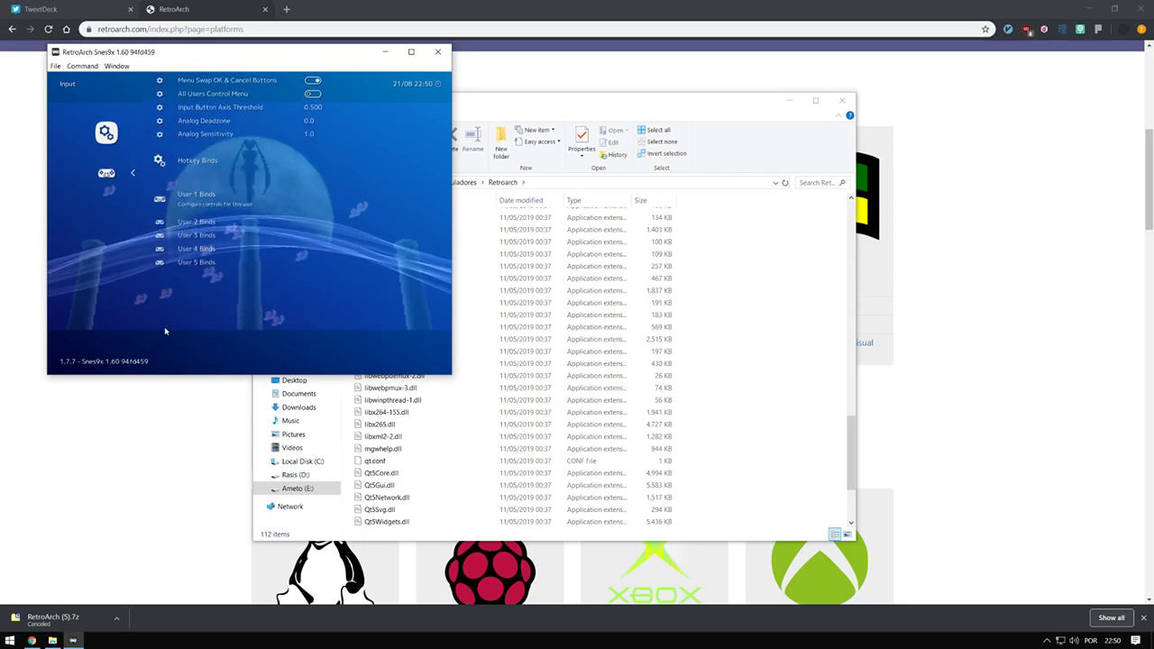
{"action": "key", "text": "Return"}
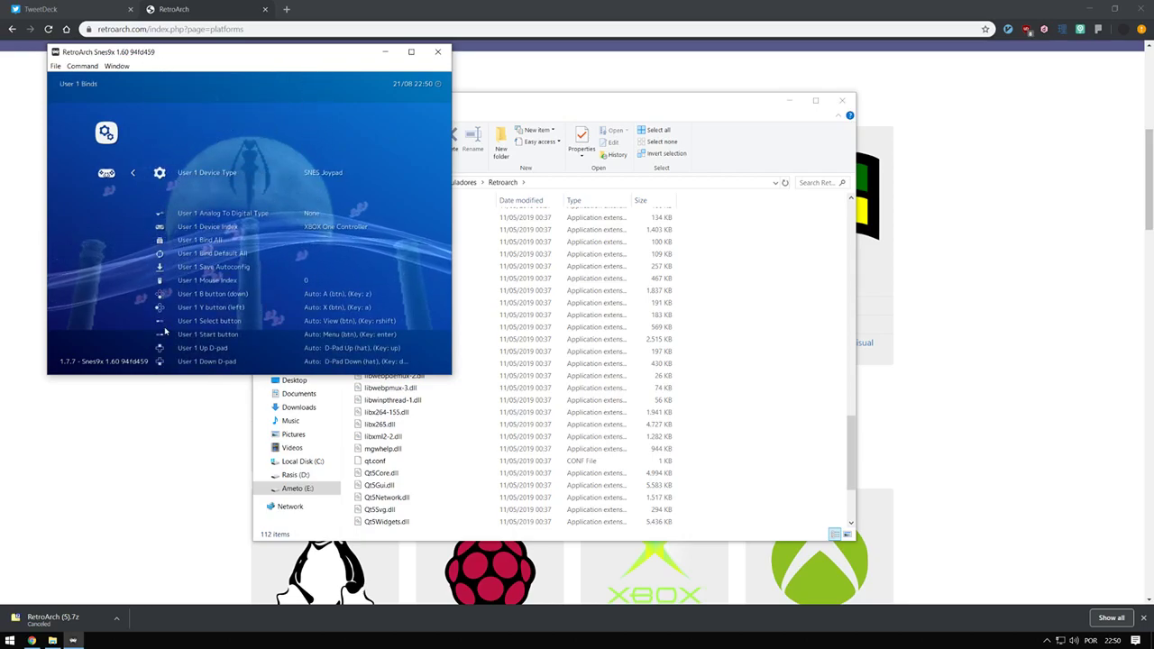
{"action": "key", "text": "Down"}
{"action": "key", "text": "Down"}
{"action": "key", "text": "Down"}
{"action": "key", "text": "Down"}
{"action": "key", "text": "Down"}
{"action": "key", "text": "Down"}
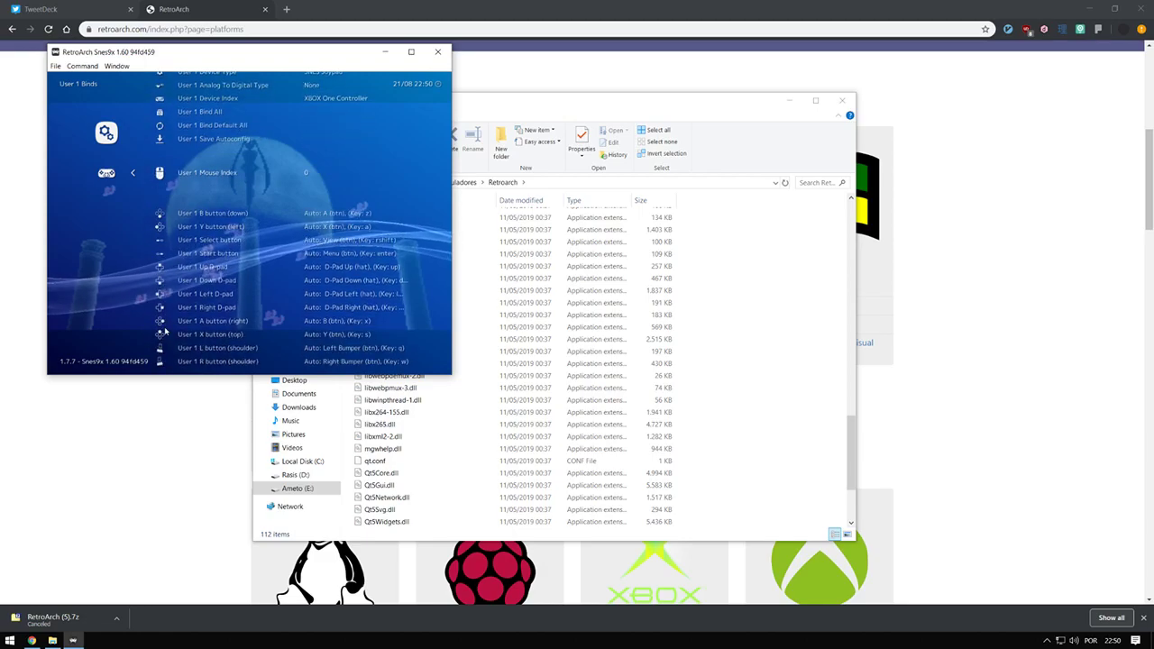
{"action": "key", "text": "Down"}
{"action": "key", "text": "Down"}
{"action": "key", "text": "Down"}
{"action": "key", "text": "Down"}
{"action": "key", "text": "Down"}
{"action": "key", "text": "Down"}
{"action": "key", "text": "Down"}
{"action": "key", "text": "Down"}
{"action": "key", "text": "Down"}
{"action": "key", "text": "Down"}
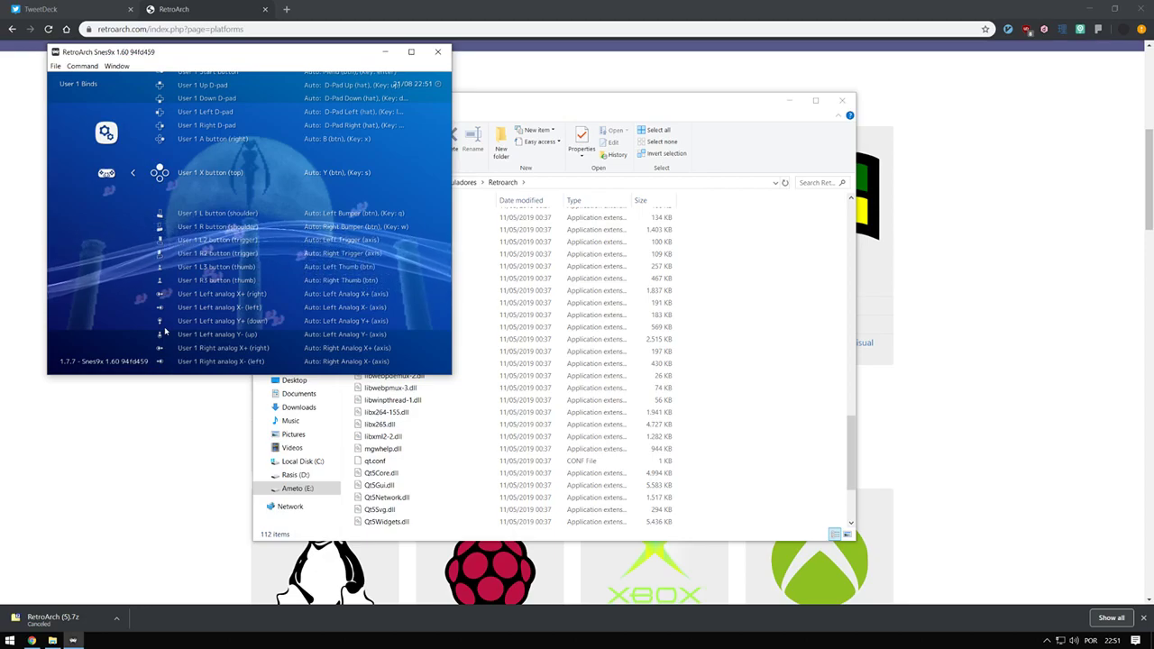
{"action": "key", "text": "Down"}
{"action": "key", "text": "Down"}
{"action": "key", "text": "Down"}
{"action": "key", "text": "Down"}
{"action": "key", "text": "Down"}
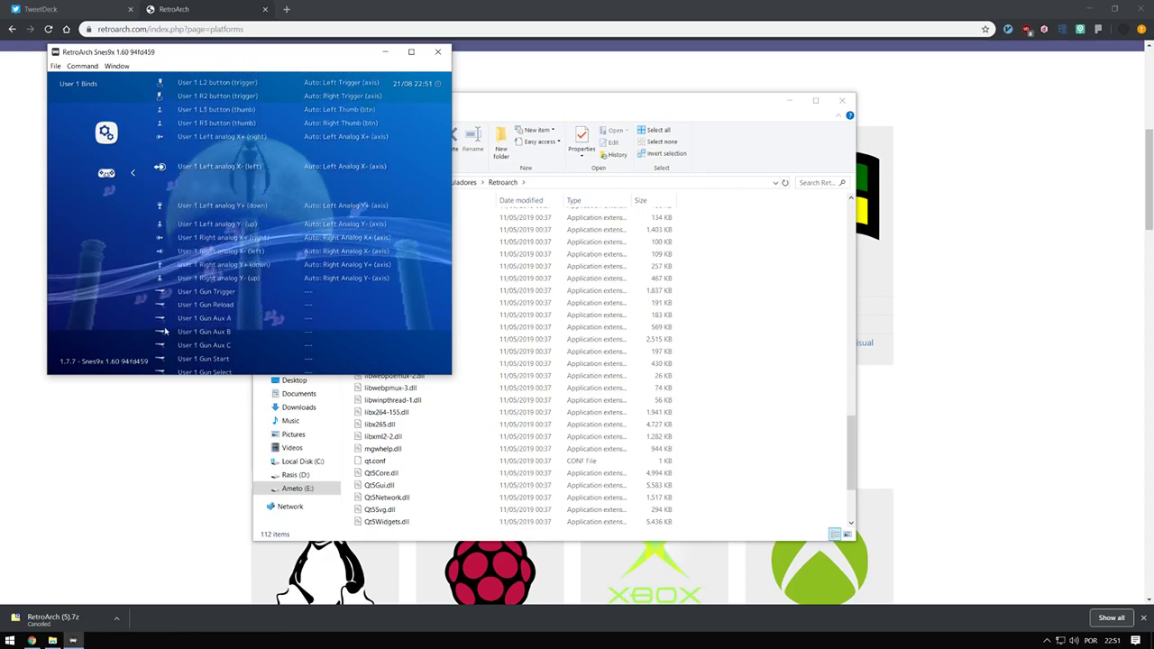
{"action": "key", "text": "Up"}
{"action": "key", "text": "Up"}
{"action": "key", "text": "Up"}
{"action": "key", "text": "Up"}
{"action": "key", "text": "Up"}
{"action": "key", "text": "Up"}
{"action": "key", "text": "Up"}
{"action": "key", "text": "Up"}
{"action": "key", "text": "Up"}
{"action": "key", "text": "Up"}
{"action": "key", "text": "Up"}
{"action": "key", "text": "Up"}
{"action": "key", "text": "Up"}
{"action": "key", "text": "Up"}
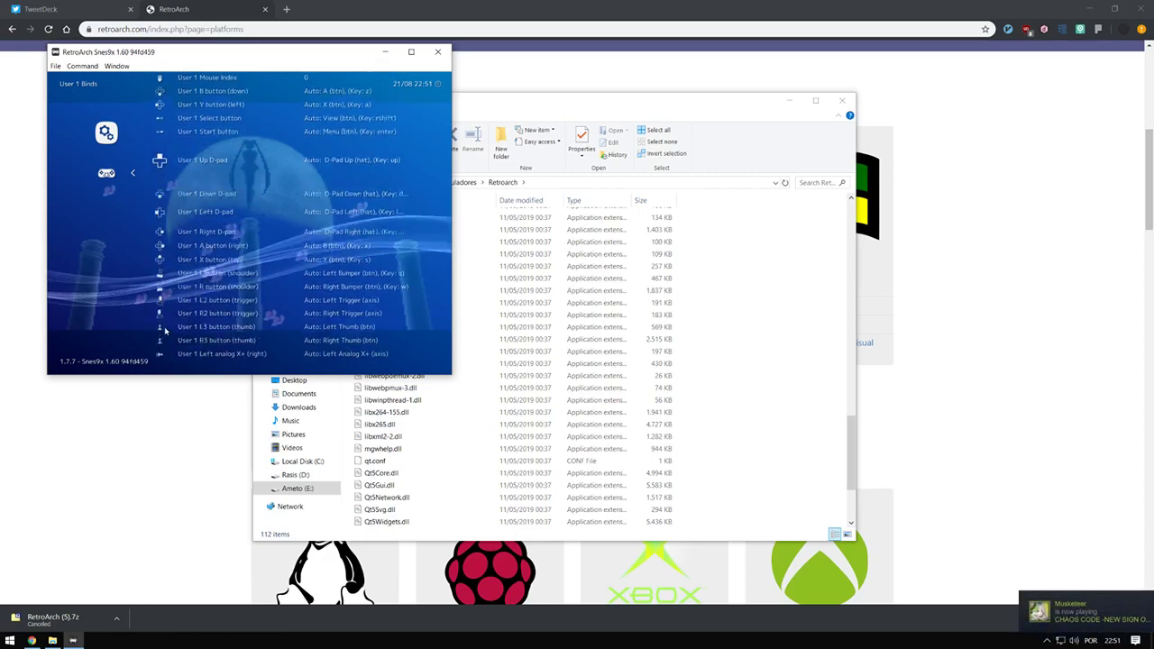
{"action": "key", "text": "Up"}
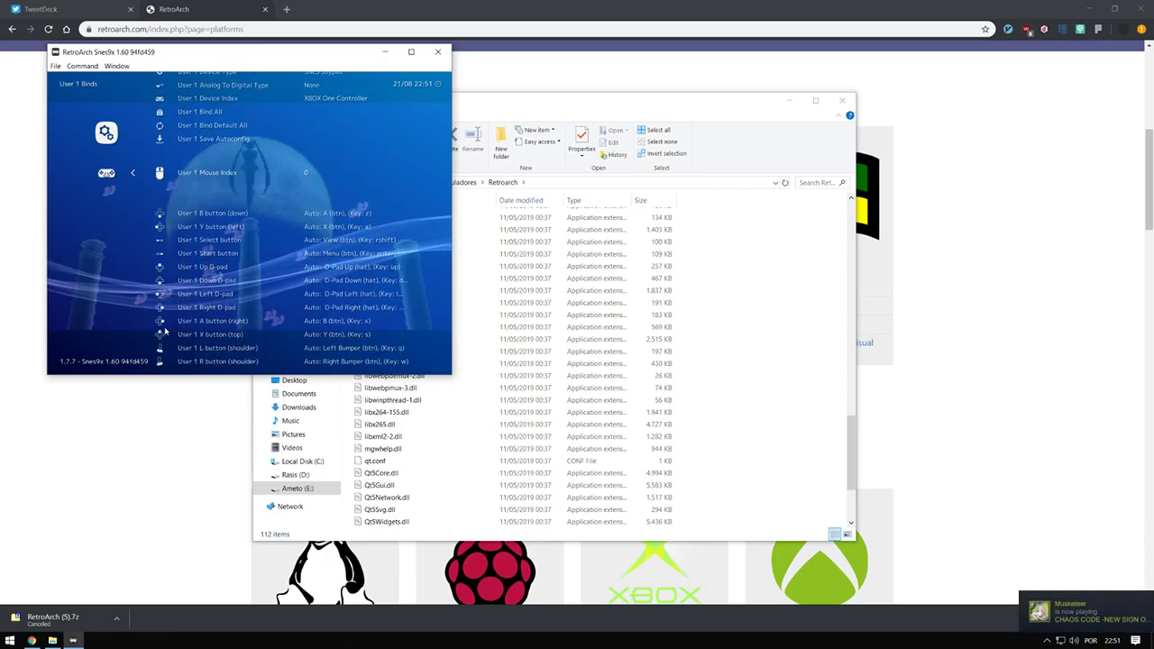
{"action": "key", "text": "Up"}
{"action": "key", "text": "Up"}
{"action": "key", "text": "Up"}
{"action": "key", "text": "Up"}
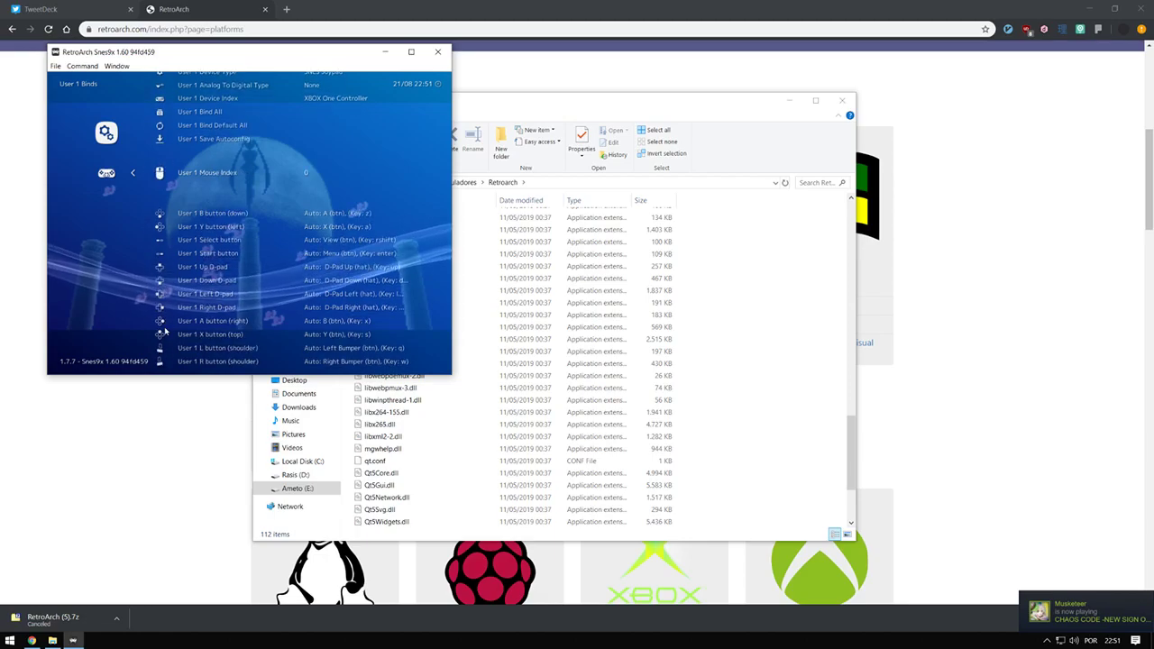
{"action": "key", "text": "BackSpace"}
{"action": "key", "text": "BackSpace"}
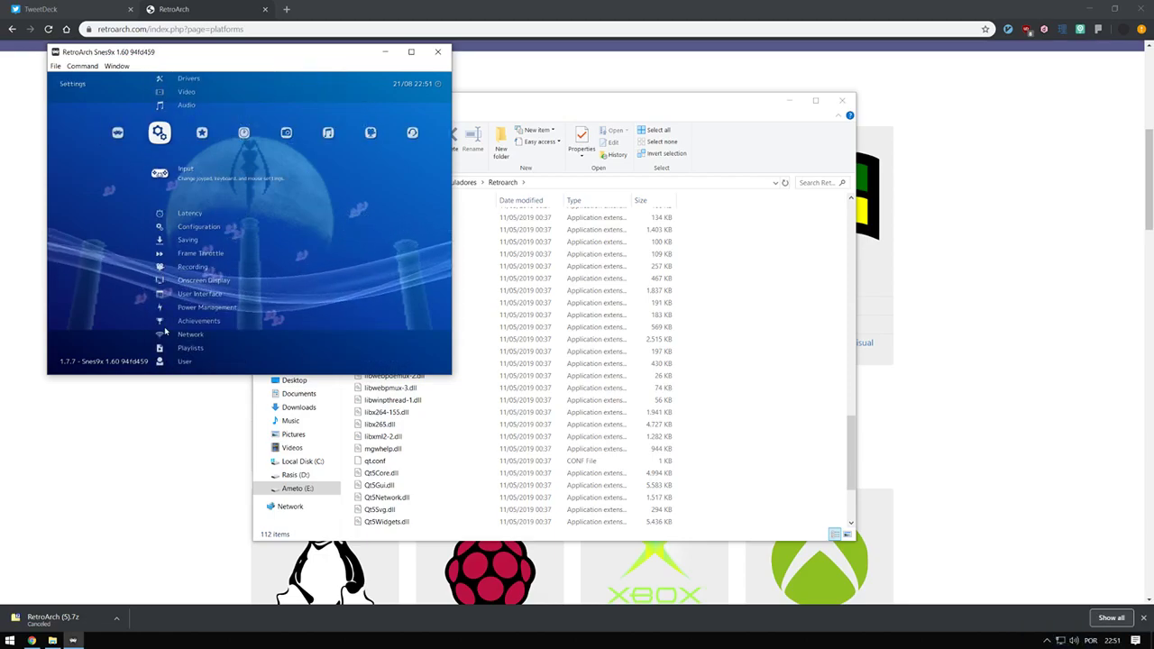
Return to the Main Menu and choose Quit RetroArch to close the program
{"action": "key", "text": "Left"}
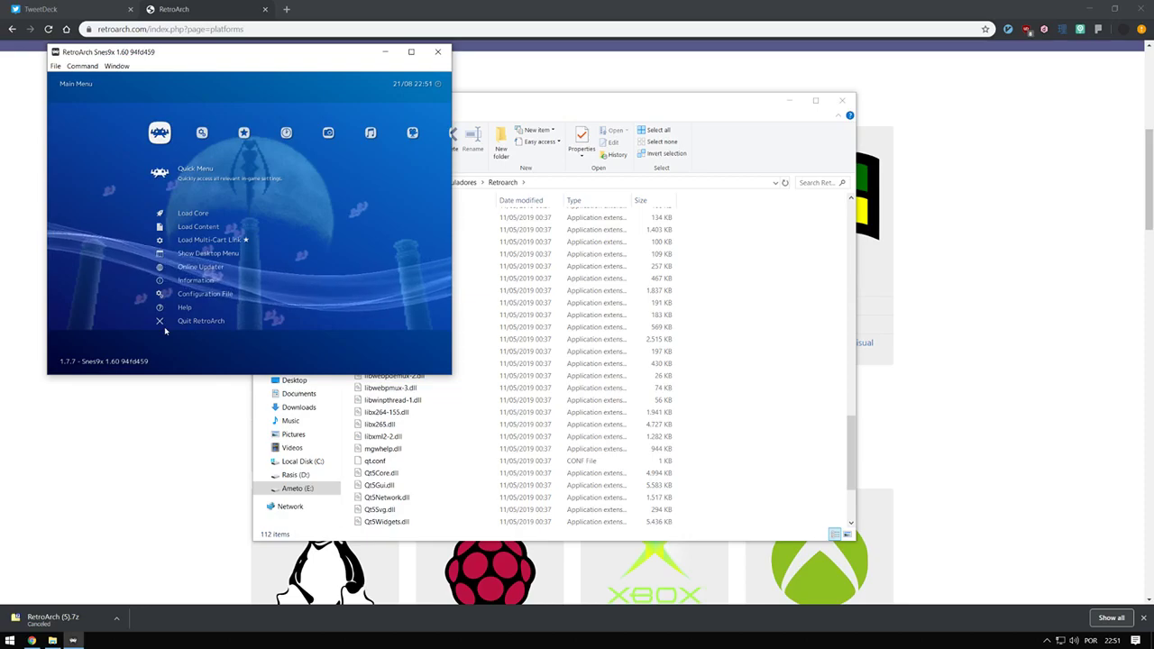
{"action": "key", "text": "Right"}
{"action": "key", "text": "Right"}
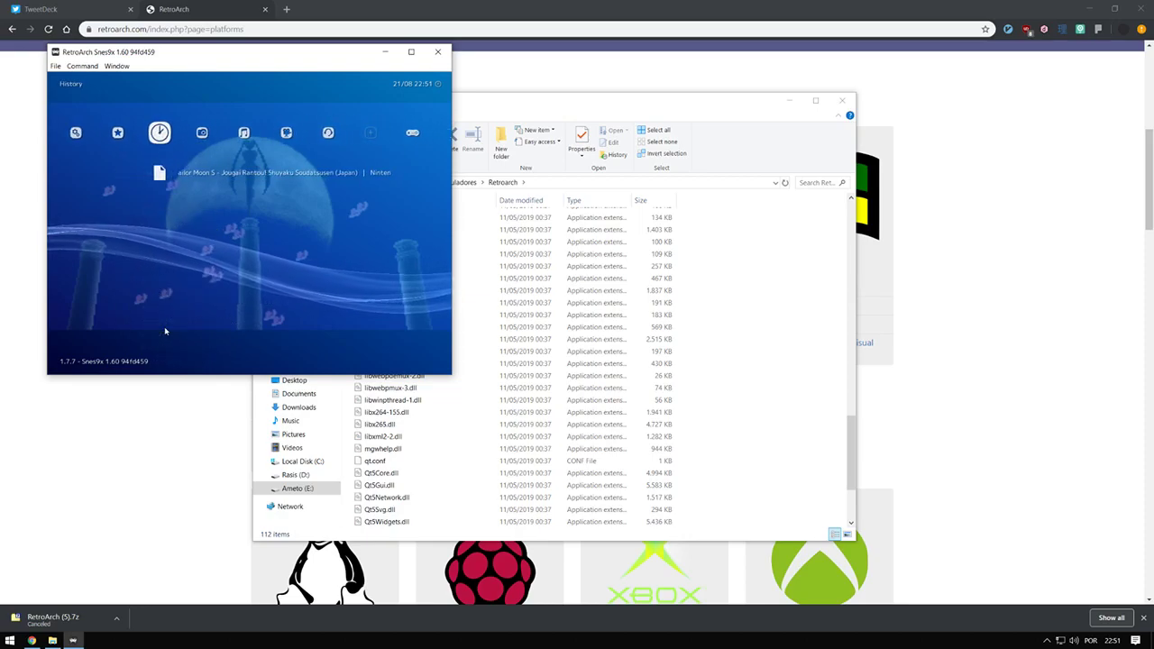
{"action": "key", "text": "Left"}
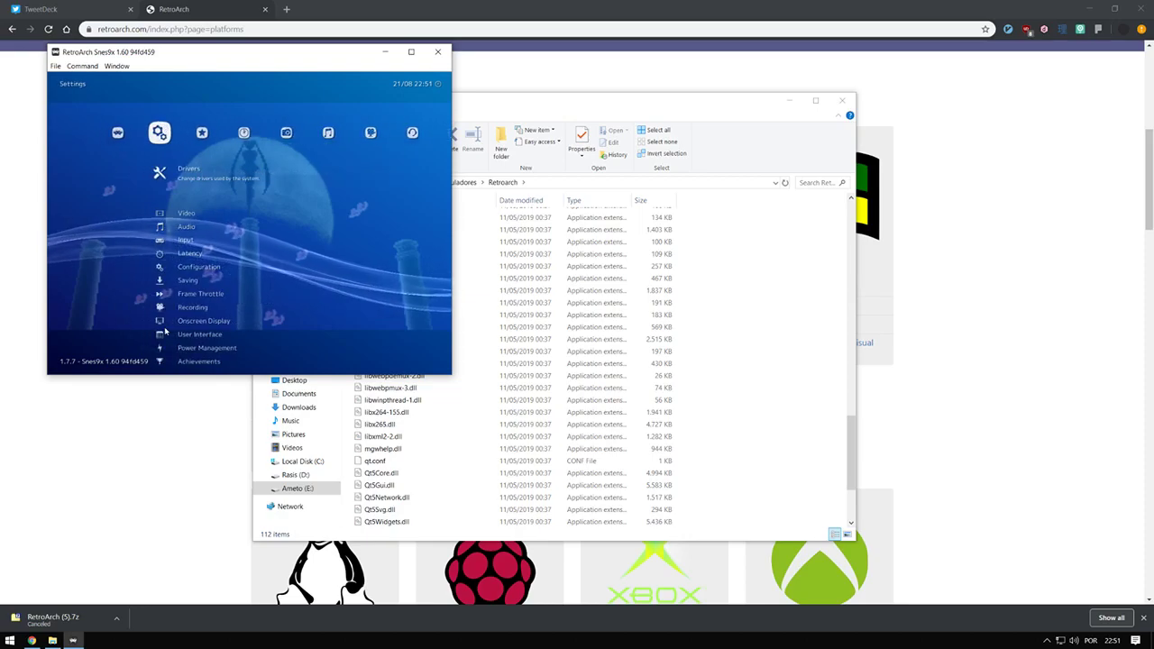
{"action": "key", "text": "Left"}
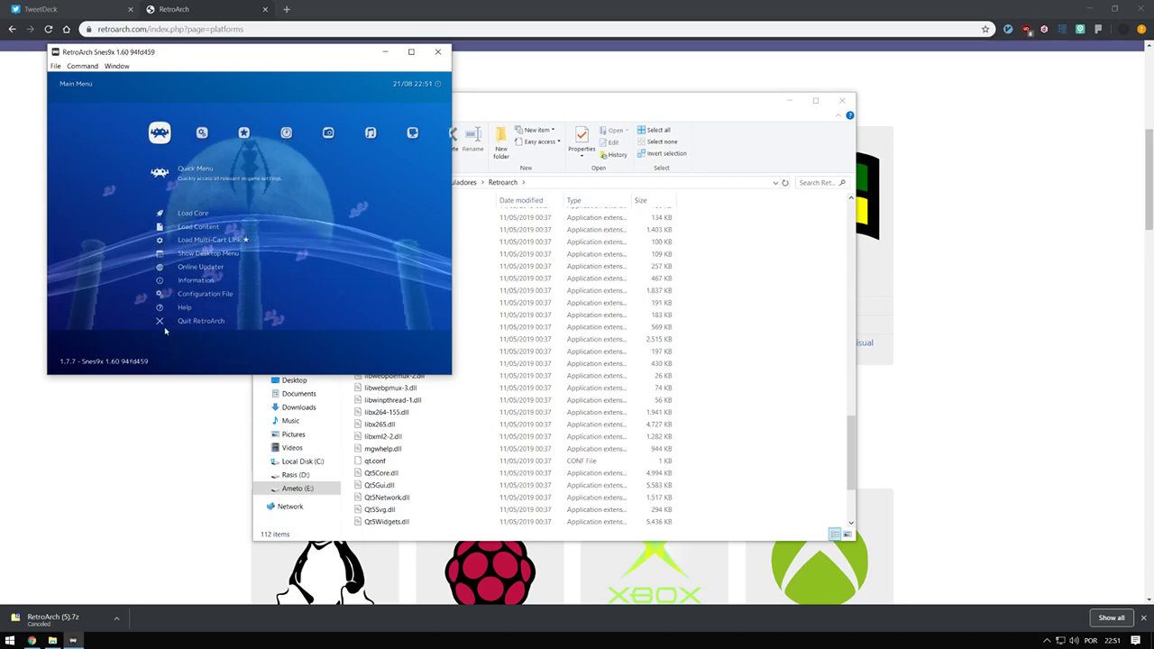
{"action": "key", "text": "Right"}
{"action": "key", "text": "Right"}
{"action": "key", "text": "Right"}
{"action": "key", "text": "Right"}
{"action": "key", "text": "Right"}
{"action": "key", "text": "Right"}
{"action": "key", "text": "Right"}
{"action": "key", "text": "Right"}
{"action": "key", "text": "Right"}
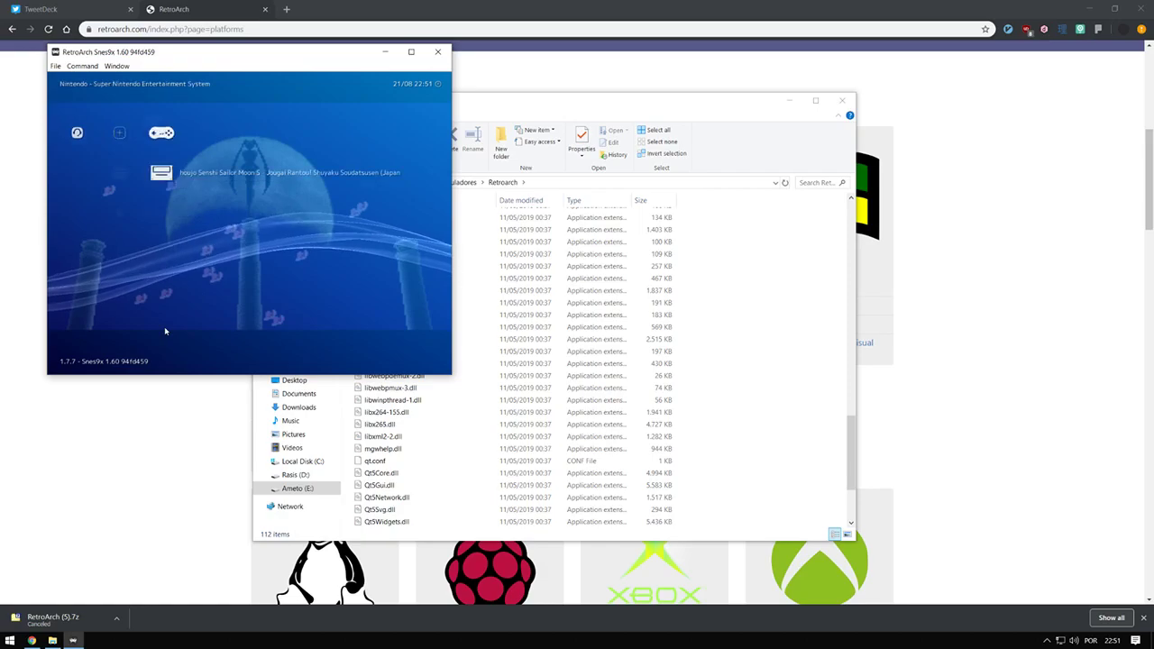
{"action": "key", "text": "Left"}
{"action": "key", "text": "Left"}
{"action": "key", "text": "Left"}
{"action": "key", "text": "Left"}
{"action": "key", "text": "Left"}
{"action": "key", "text": "Left"}
{"action": "key", "text": "Left"}
{"action": "key", "text": "Left"}
{"action": "key", "text": "Left"}
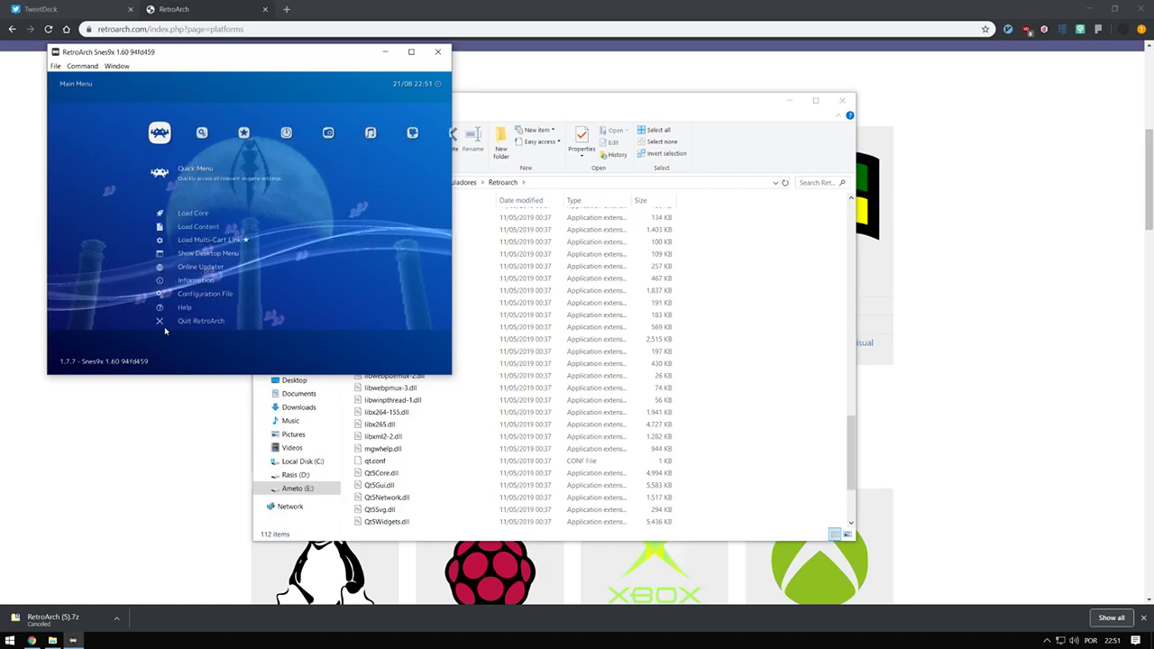
{"action": "key", "text": "Up"}
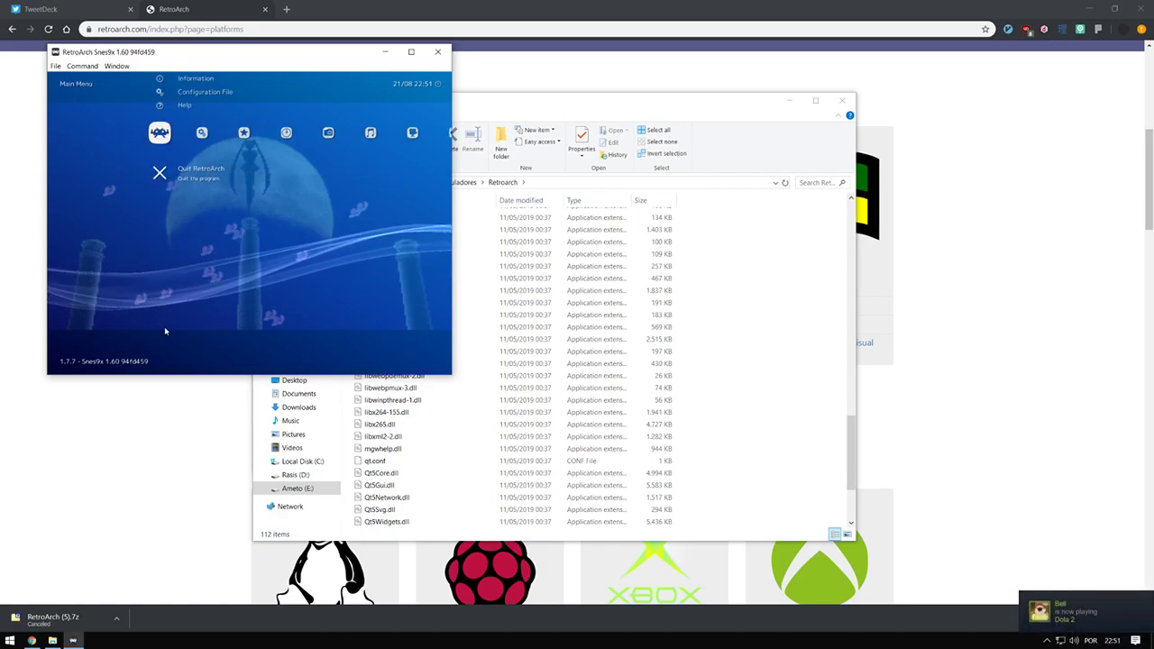
{"action": "key", "text": "Return"}
{"action": "scroll", "coordinate": [367, 424], "scroll_direction": "down", "scroll_amount": 4}
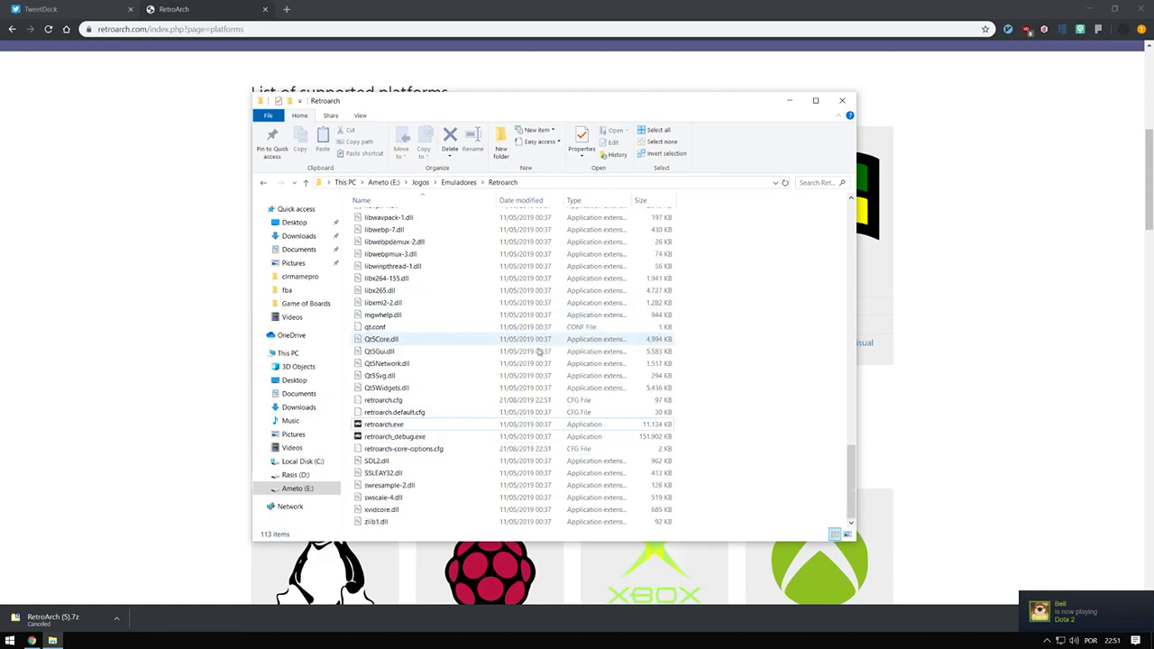
Relaunch retroarch.exe, start Sailor Moon S from the SNES playlist, and reach the Netplay Rooms tab
{"action": "left_click", "coordinate": [372, 424]}
{"action": "double_click", "coordinate": [388, 424]}
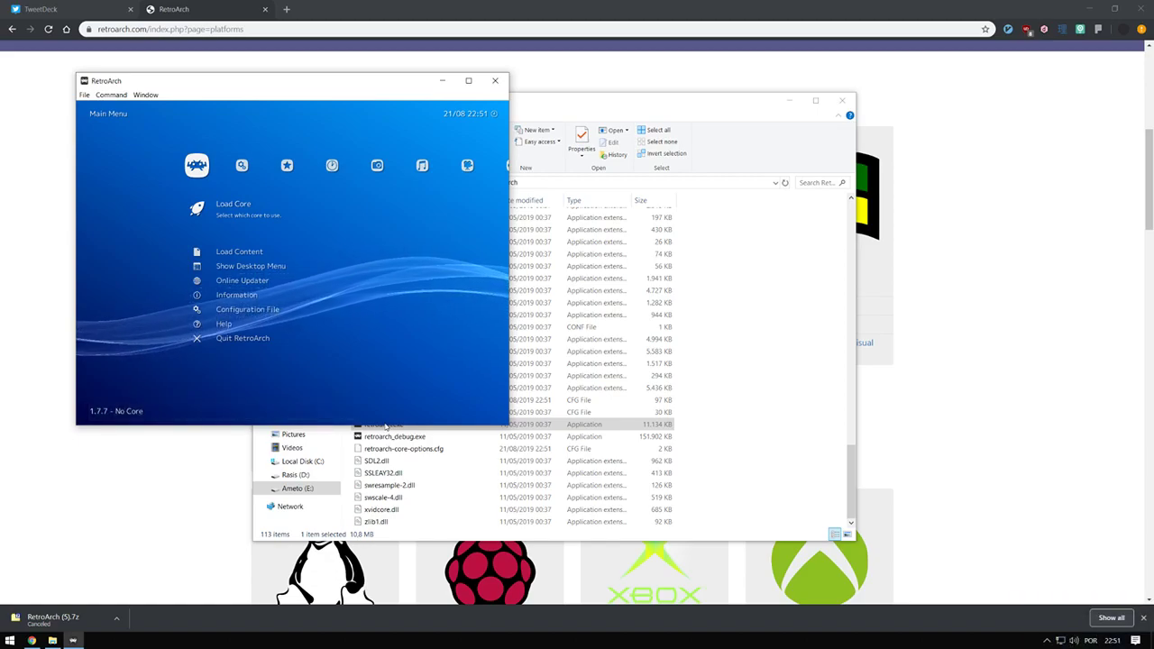
{"action": "key", "text": "Right"}
{"action": "key", "text": "Right"}
{"action": "key", "text": "Right"}
{"action": "key", "text": "Right"}
{"action": "key", "text": "Right"}
{"action": "key", "text": "Right"}
{"action": "key", "text": "Right"}
{"action": "key", "text": "Right"}
{"action": "key", "text": "Right"}
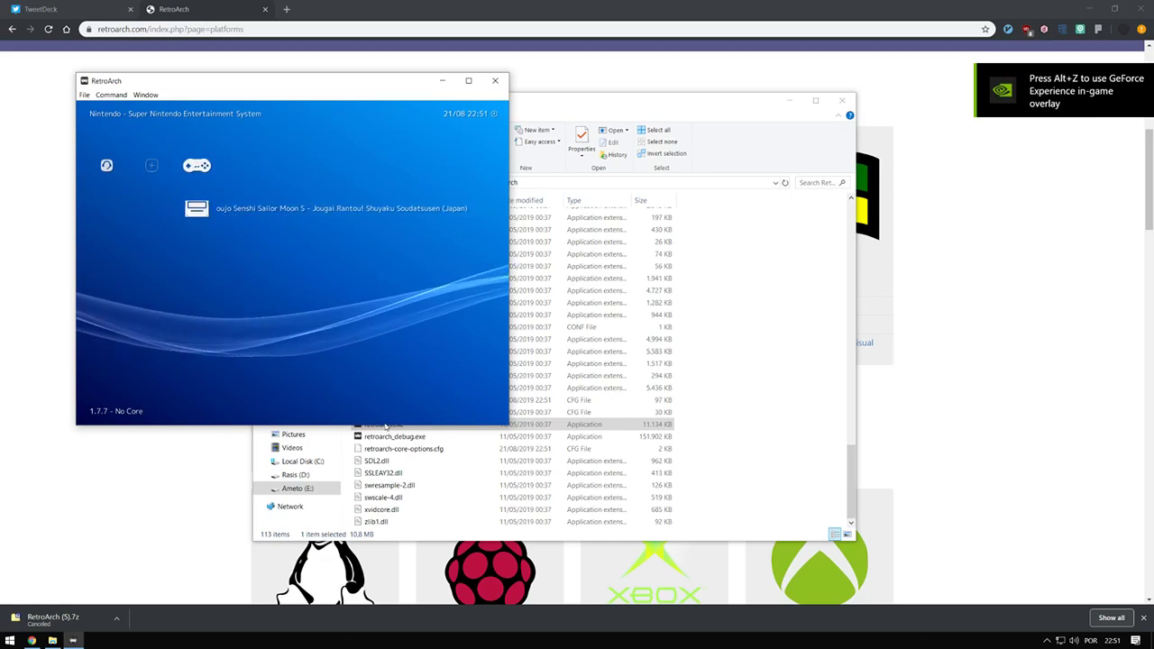
{"action": "key", "text": "Return"}
{"action": "key", "text": "Return"}
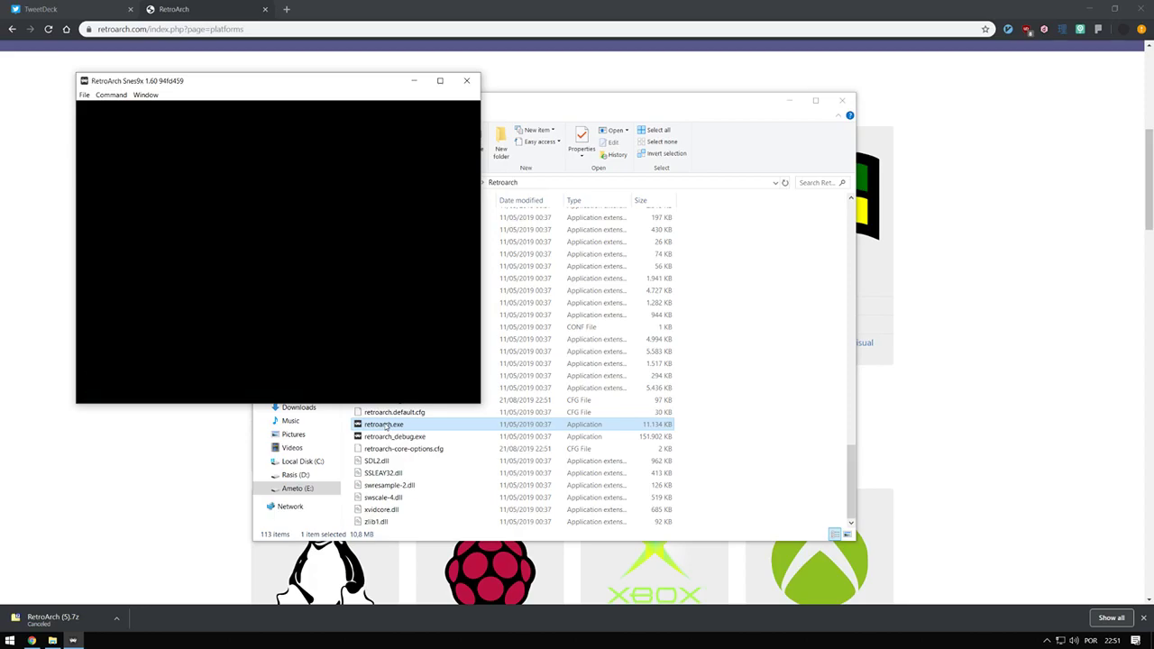
{"action": "key", "text": "F1"}
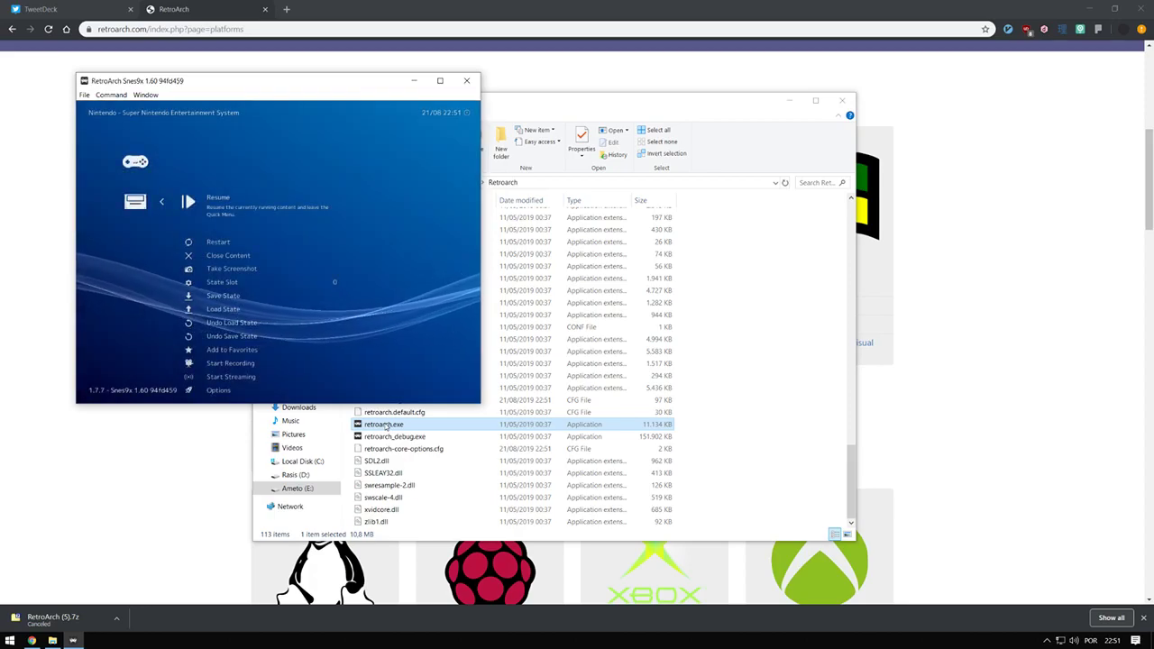
{"action": "key", "text": "BackSpace"}
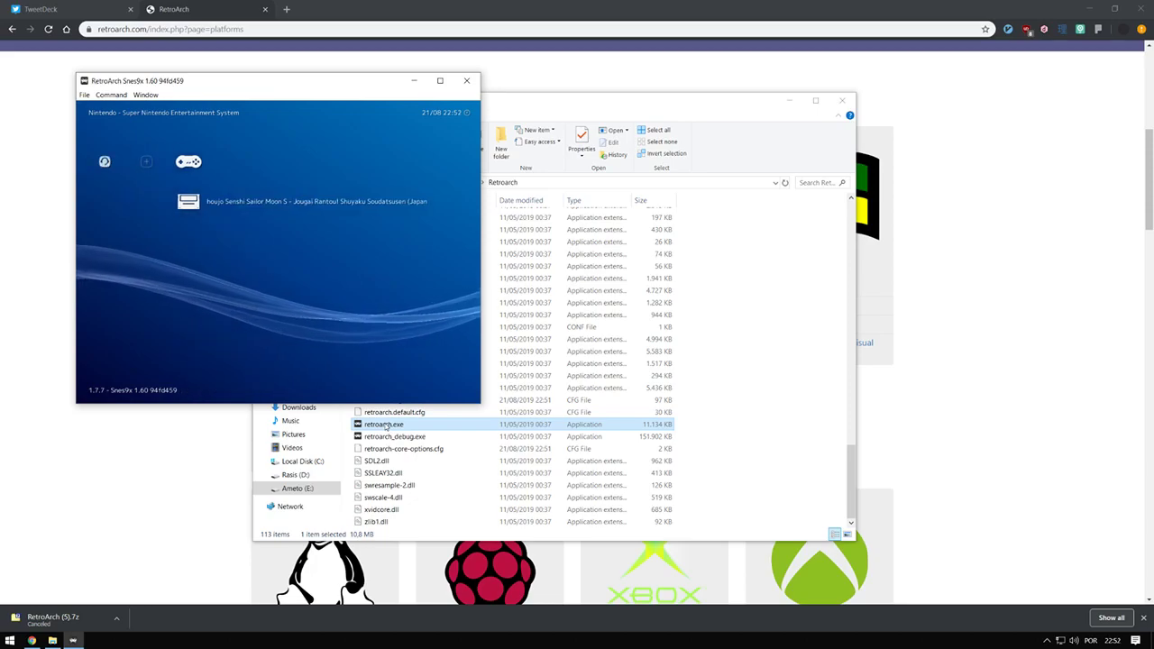
{"action": "key", "text": "Left"}
{"action": "key", "text": "Left"}
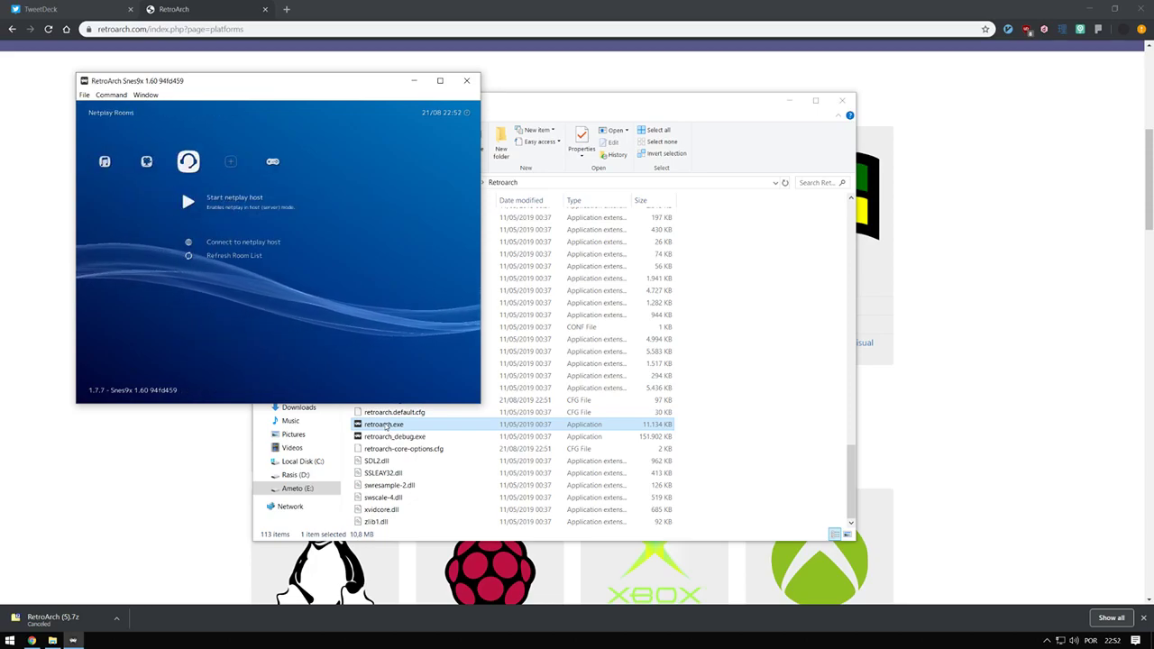
Start a netplay host for Sailor Moon S and allow RetroArch through the Windows Firewall
{"action": "key", "text": "Return"}
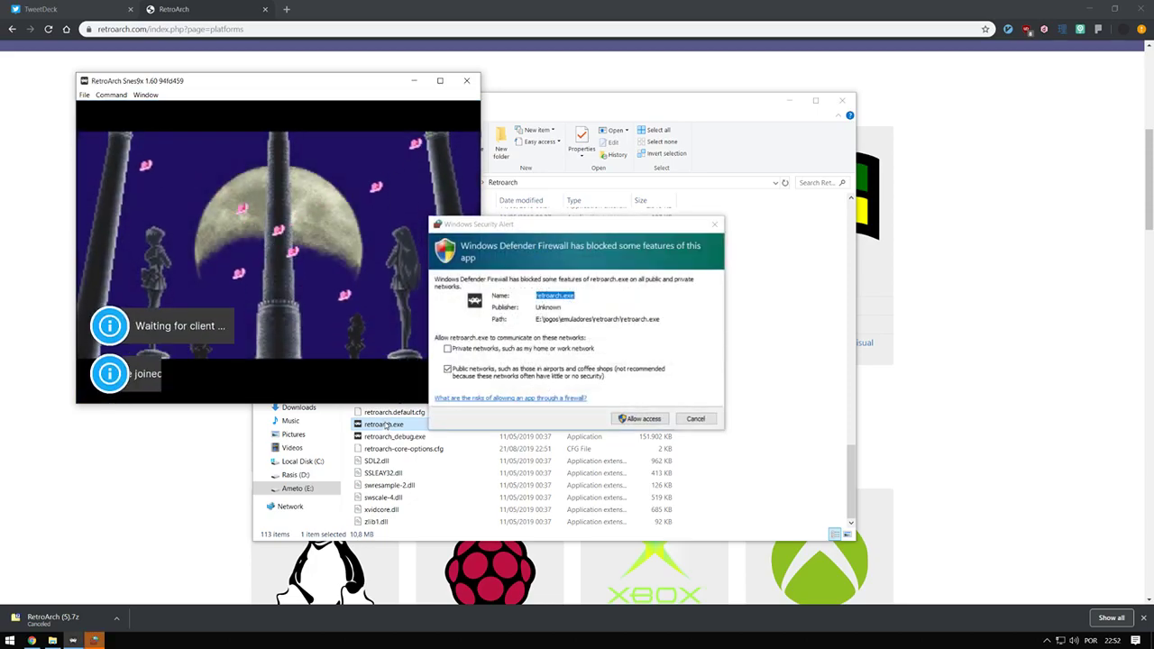
{"action": "left_click", "coordinate": [623, 419]}
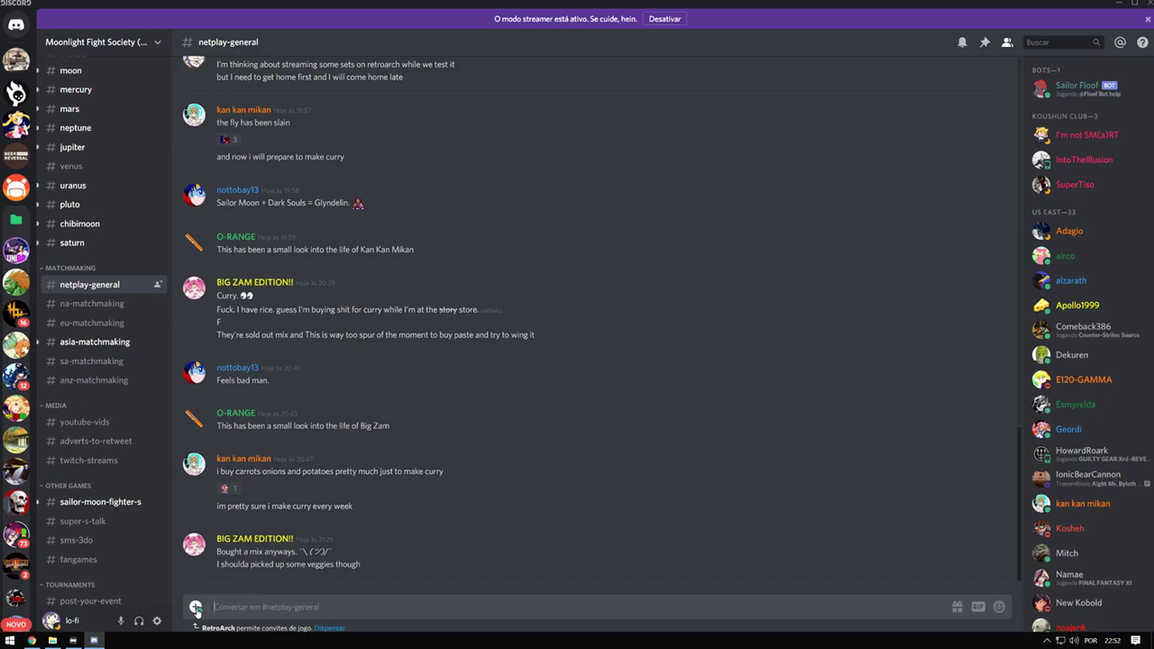
Post a RetroArch game invite to #netplay-general with the comment 'testing some stuff'
{"action": "left_click", "coordinate": [195, 608]}
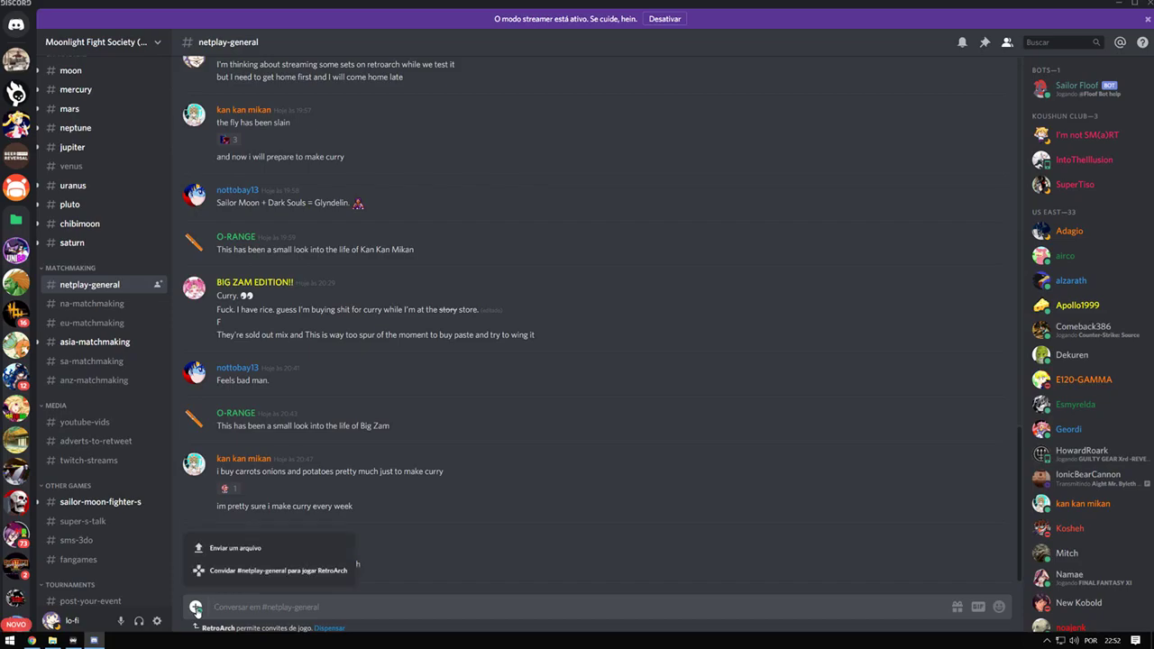
{"action": "left_click", "coordinate": [287, 573]}
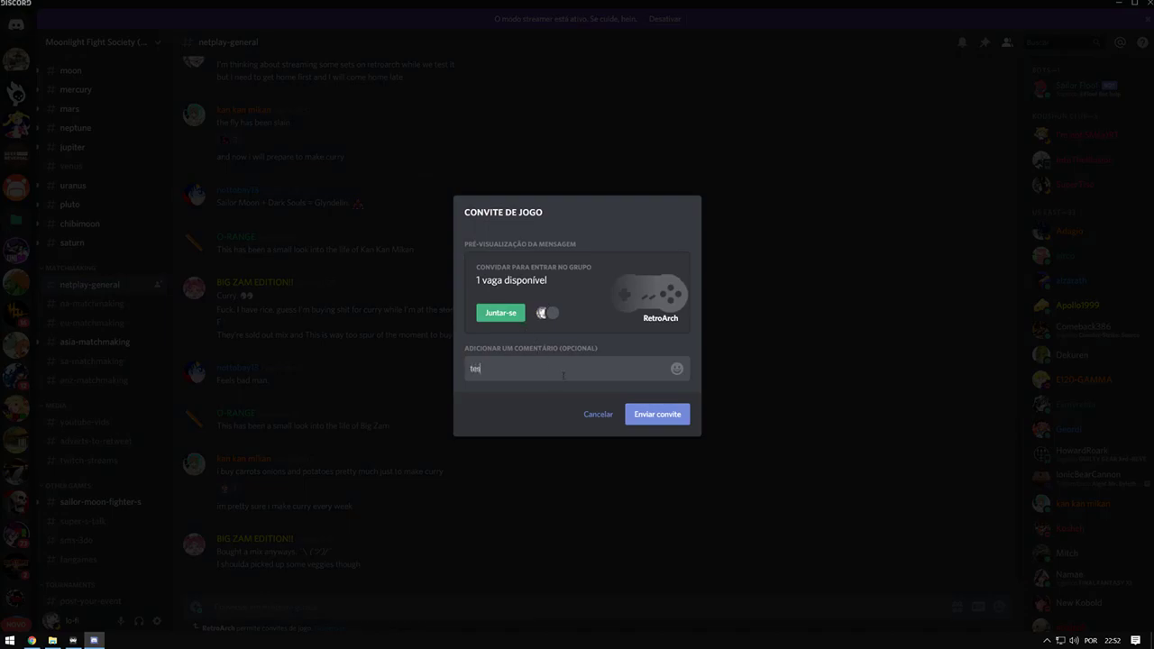
{"action": "left_click", "coordinate": [672, 417]}
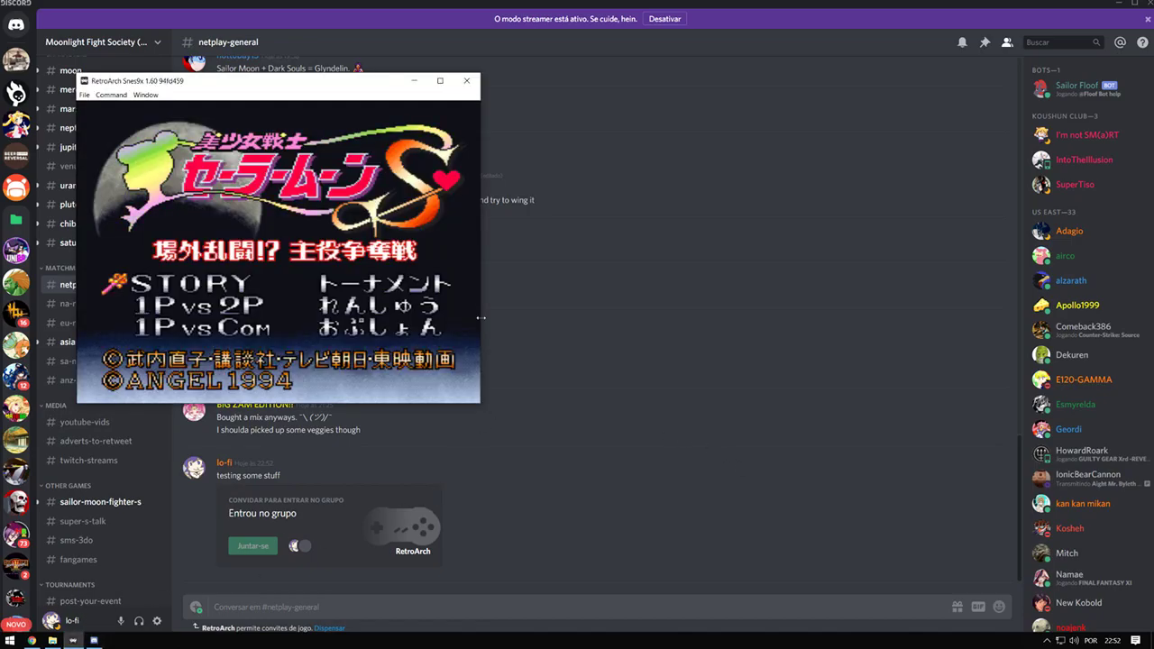
Open the RetroArch menu over the game and browse the categories back to Netplay Rooms
{"action": "key", "text": "F1"}
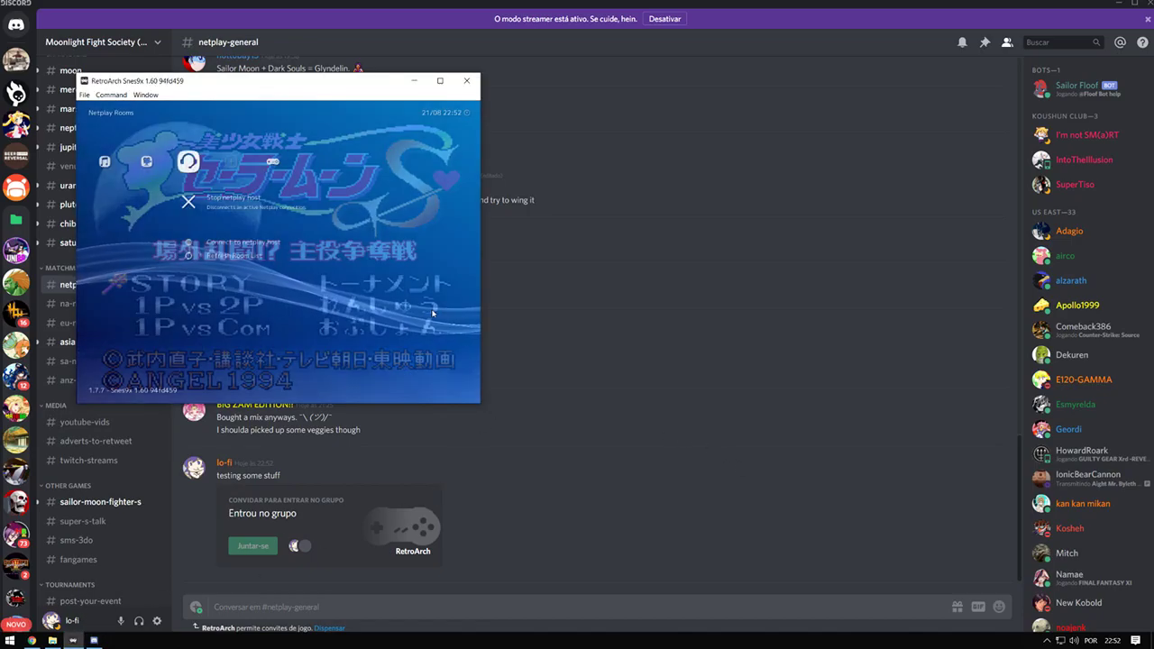
{"action": "key", "text": "Right"}
{"action": "key", "text": "Right"}
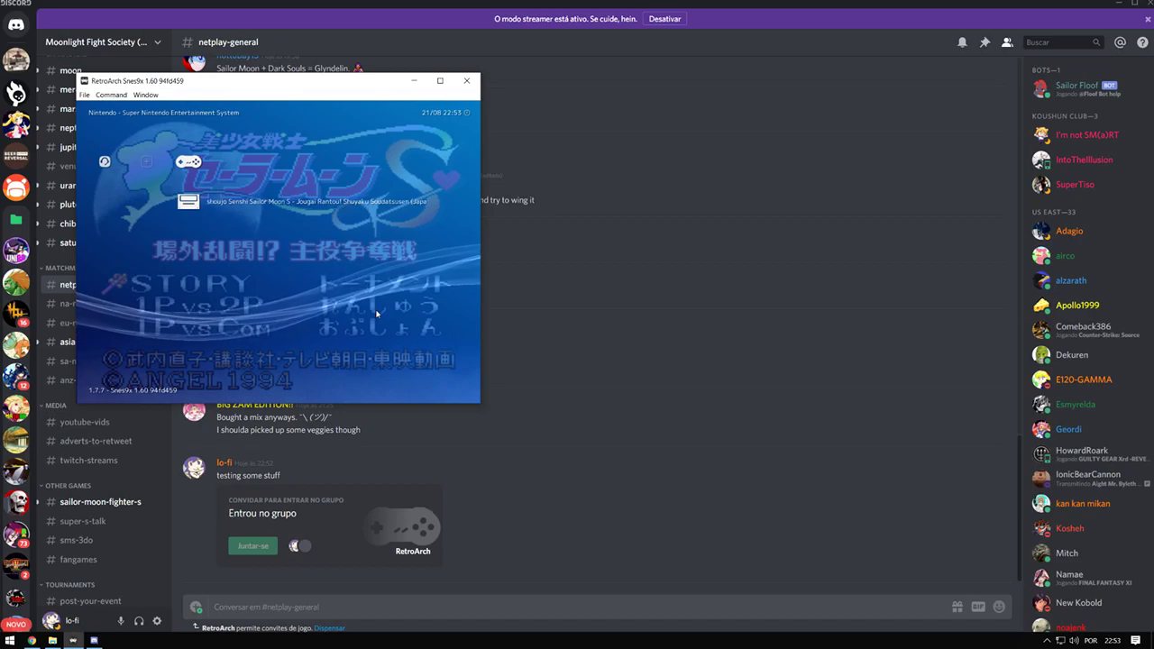
{"action": "key", "text": "Left"}
{"action": "key", "text": "Left"}
{"action": "key", "text": "Left"}
{"action": "key", "text": "Left"}
{"action": "key", "text": "Left"}
{"action": "key", "text": "Left"}
{"action": "key", "text": "Left"}
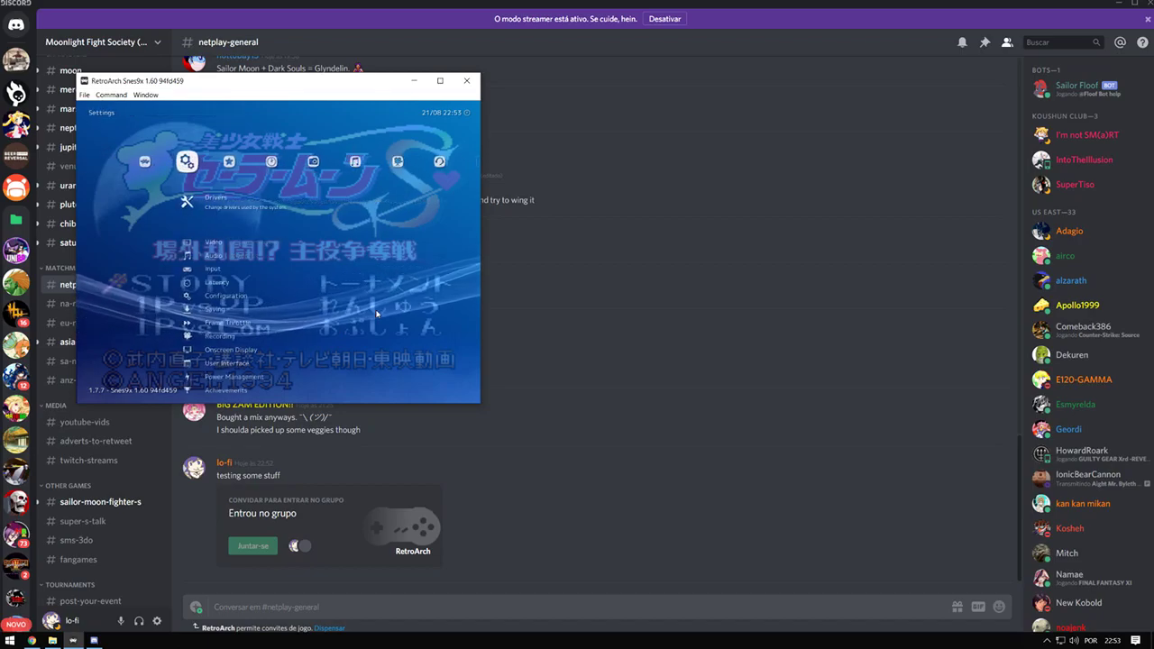
{"action": "key", "text": "Right"}
{"action": "key", "text": "Right"}
{"action": "key", "text": "Right"}
{"action": "key", "text": "Right"}
{"action": "key", "text": "Right"}
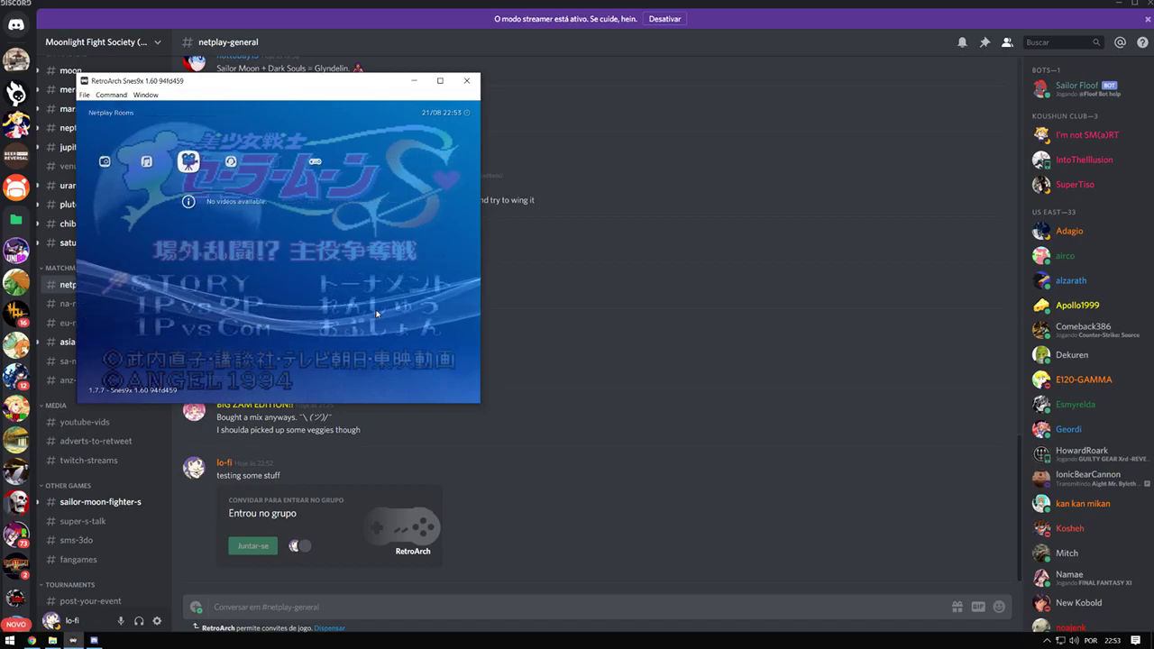
{"action": "key", "text": "Right"}
{"action": "key", "text": "Right"}
{"action": "key", "text": "Right"}
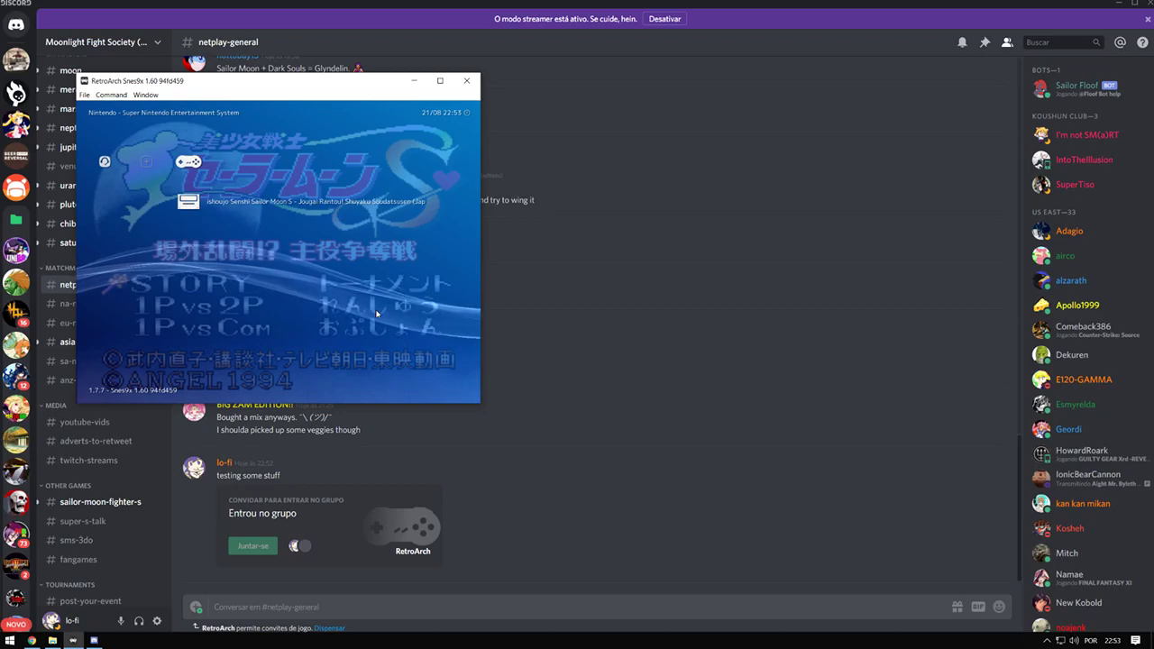
{"action": "key", "text": "Left"}
Refresh the netplay room list and browse the details of the listed internet hosts
{"action": "key", "text": "Down"}
{"action": "key", "text": "Down"}
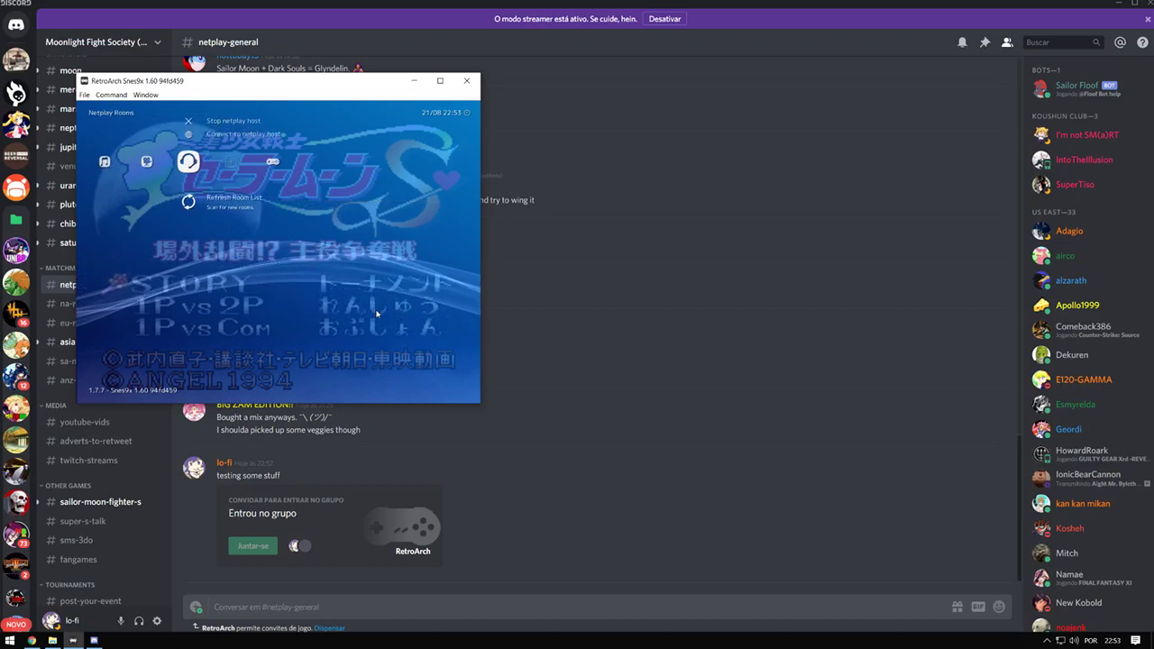
{"action": "key", "text": "Return"}
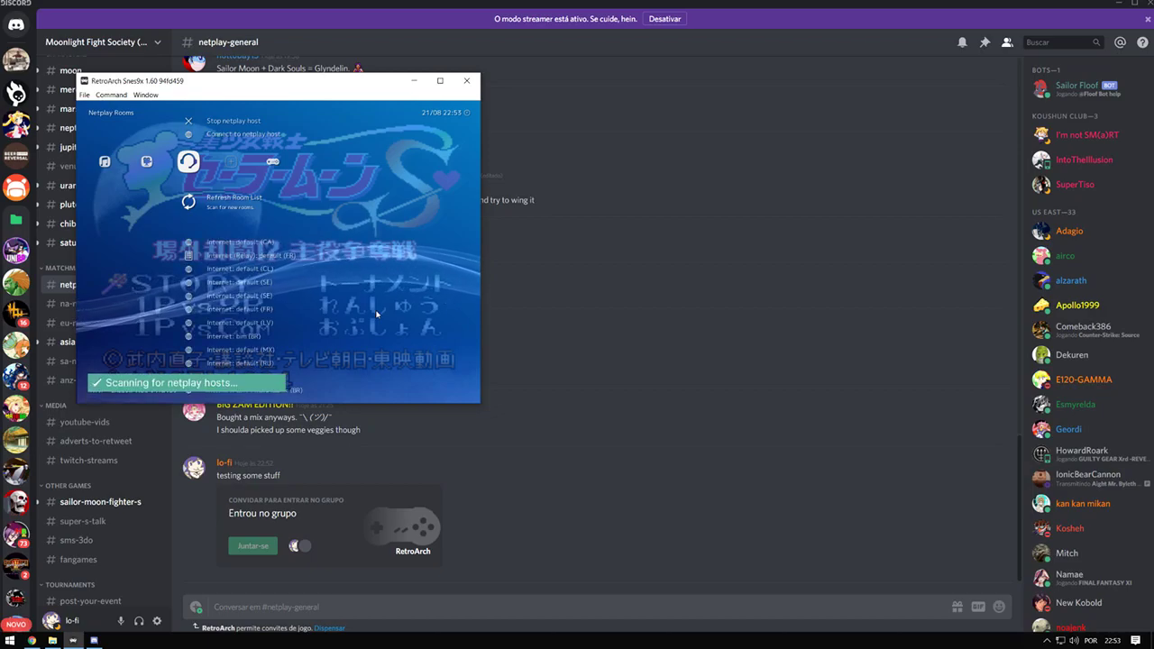
{"action": "key", "text": "Down"}
{"action": "key", "text": "Down"}
{"action": "key", "text": "Down"}
{"action": "key", "text": "Down"}
{"action": "key", "text": "Down"}
{"action": "key", "text": "Down"}
{"action": "key", "text": "Down"}
{"action": "key", "text": "Down"}
{"action": "key", "text": "Down"}
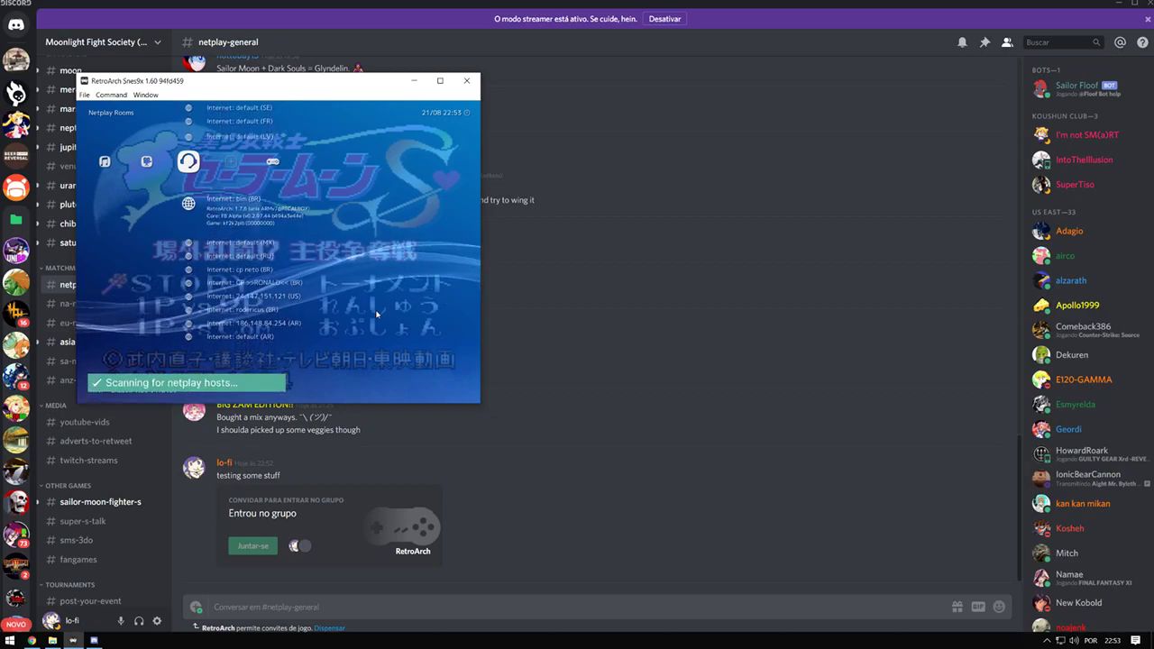
{"action": "key", "text": "Down"}
{"action": "key", "text": "Down"}
{"action": "key", "text": "Down"}
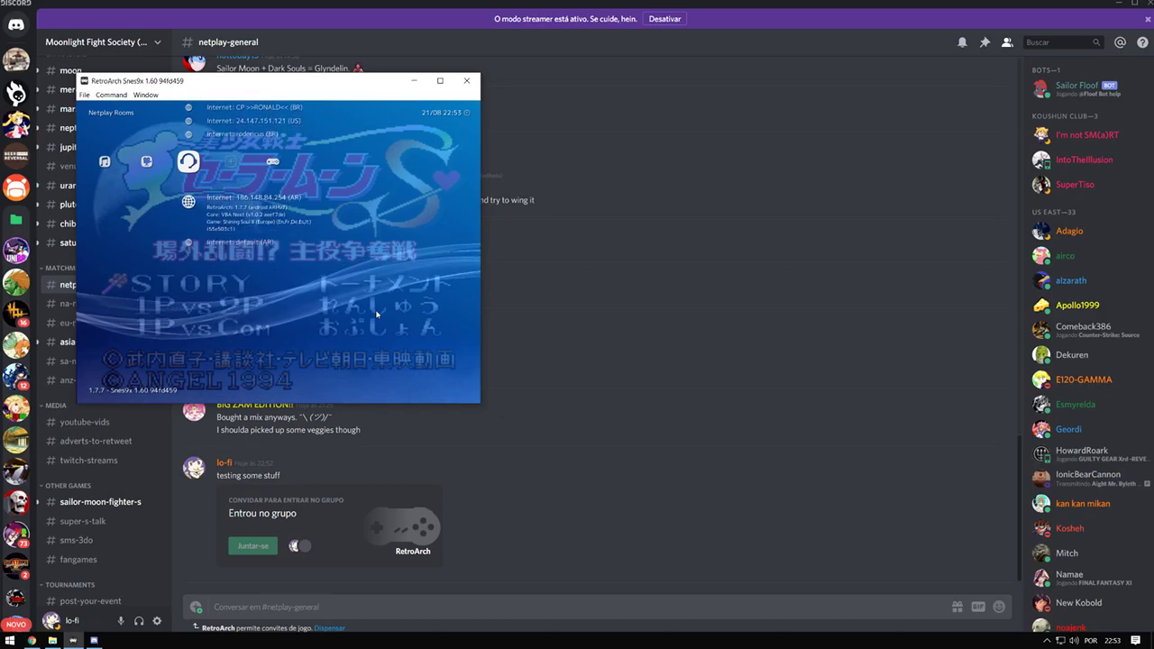
{"action": "key", "text": "Up"}
{"action": "key", "text": "Up"}
{"action": "key", "text": "Up"}
{"action": "key", "text": "Up"}
{"action": "key", "text": "Up"}
{"action": "key", "text": "Up"}
{"action": "key", "text": "Up"}
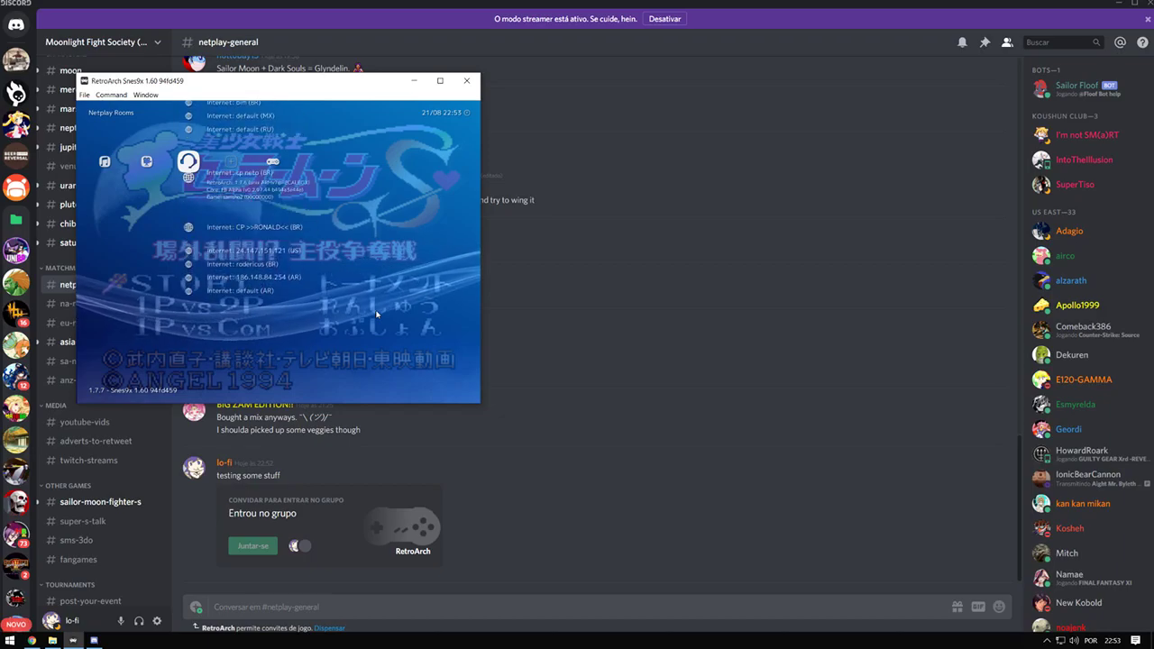
{"action": "key", "text": "Up"}
{"action": "key", "text": "Up"}
{"action": "key", "text": "Up"}
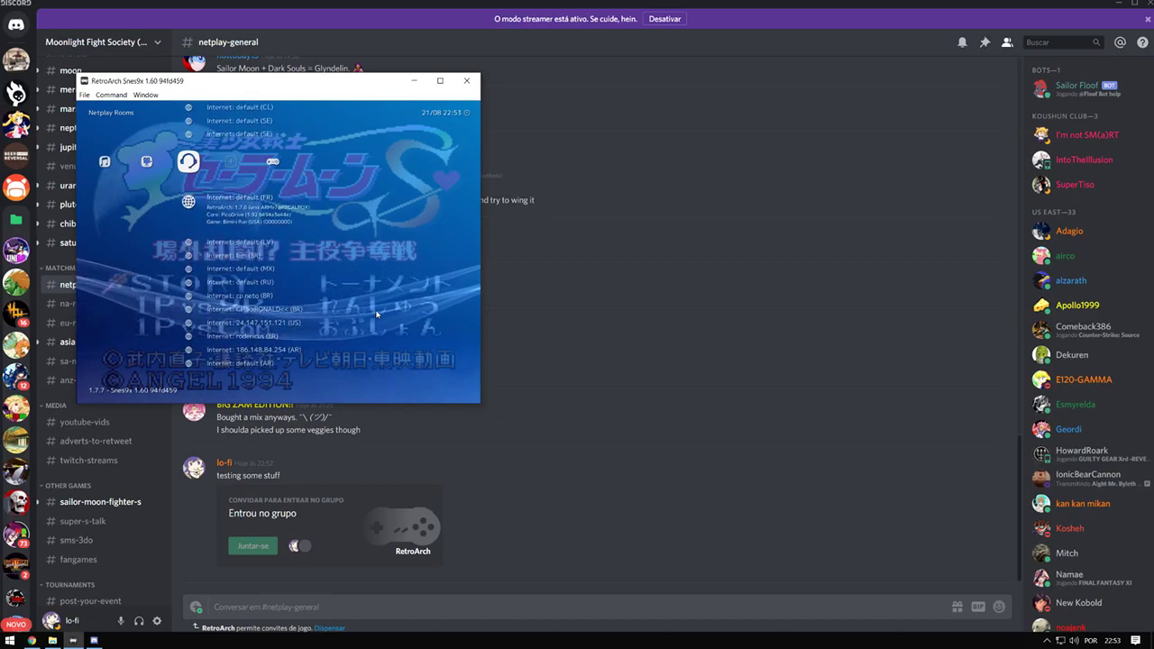